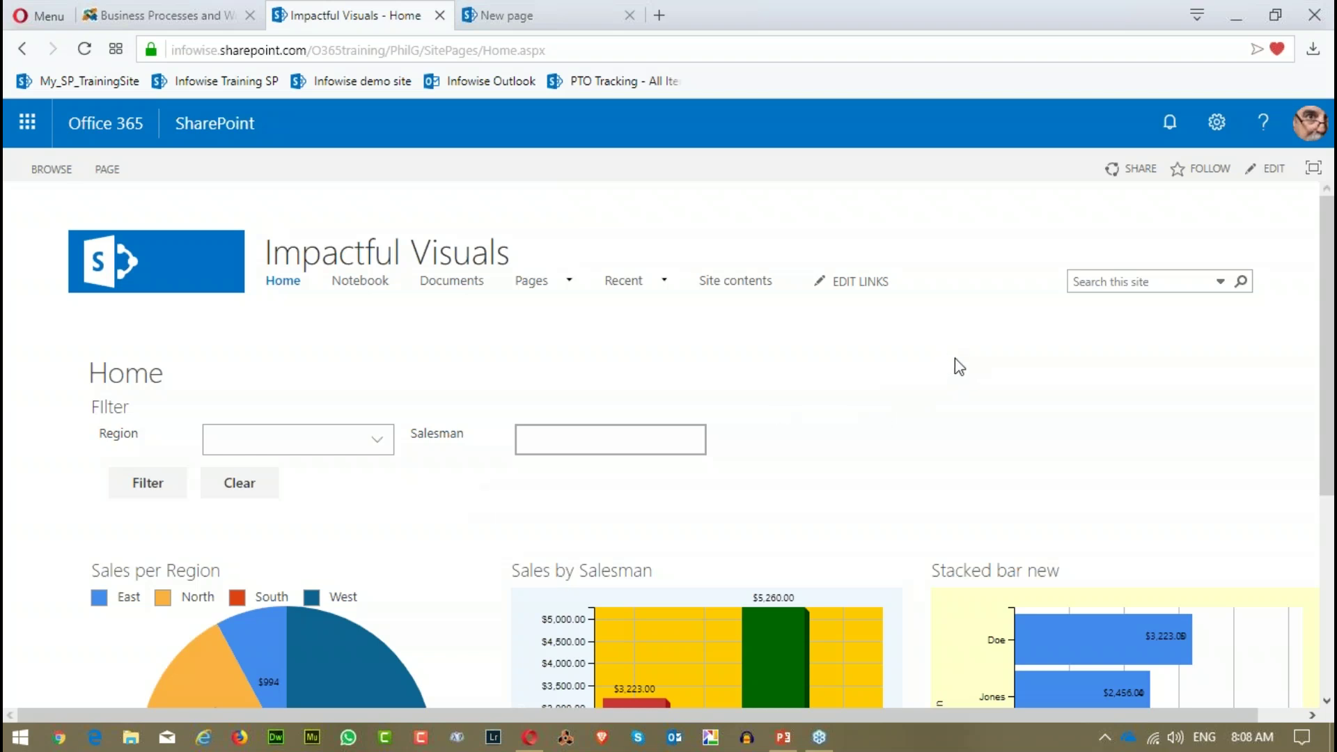
Step: Examine the region, salesman and stacked bar sales charts and the filter on the Home page
scroll(955, 358, "down", 4)
scroll(970, 284, "down", 1)
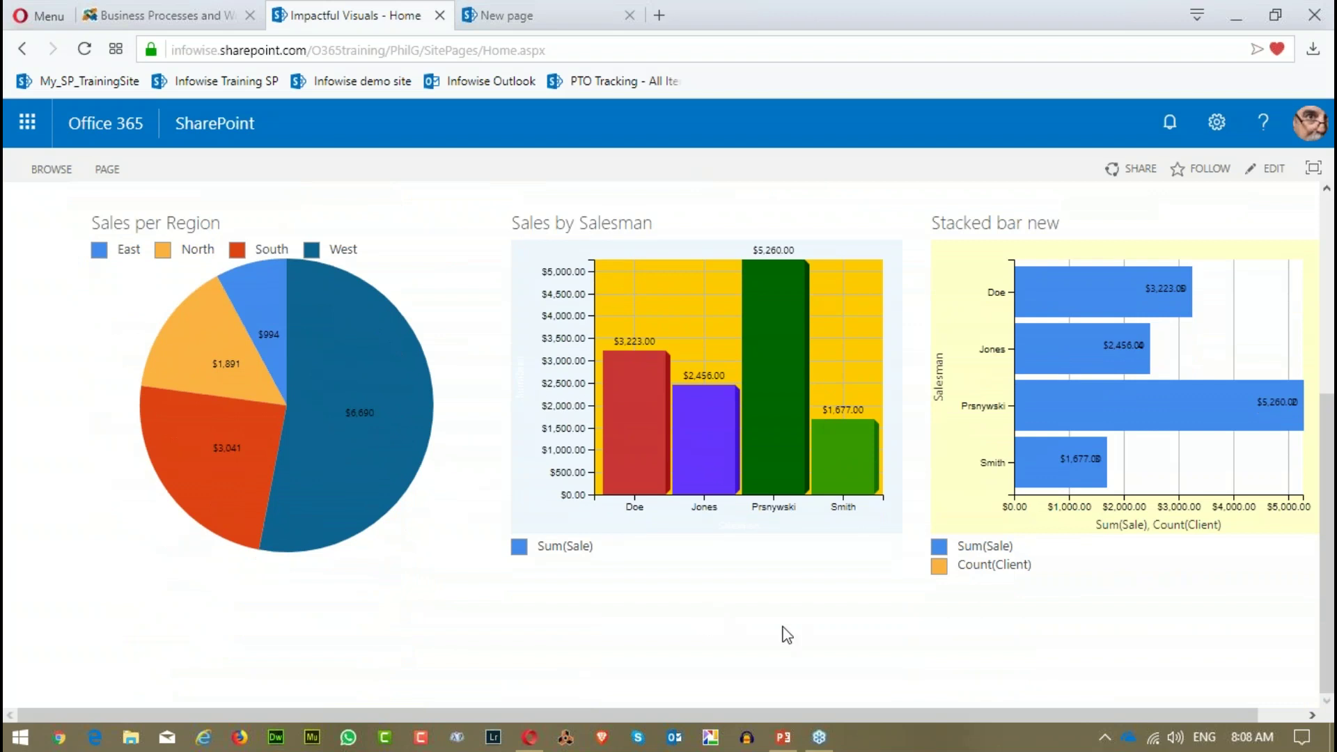
scroll(886, 654, "up", 2)
scroll(886, 654, "down", 1)
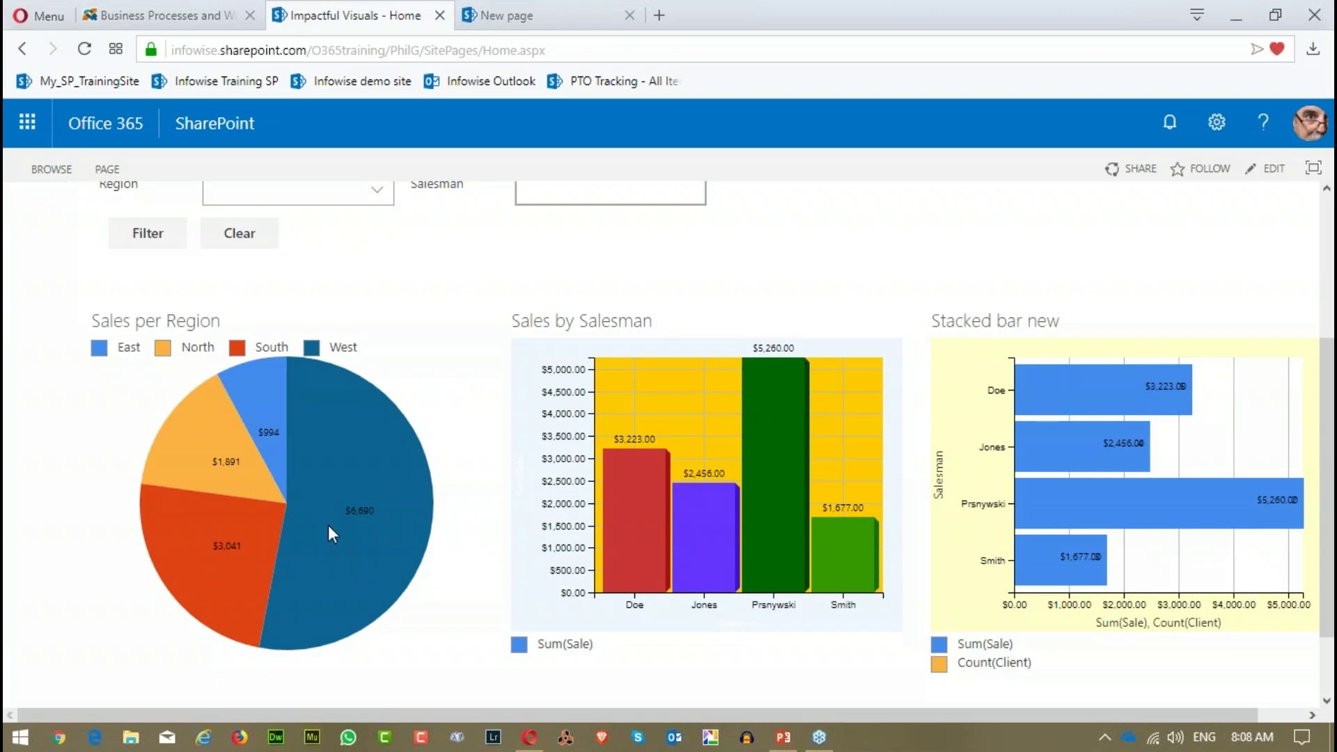
scroll(328, 526, "up", 2)
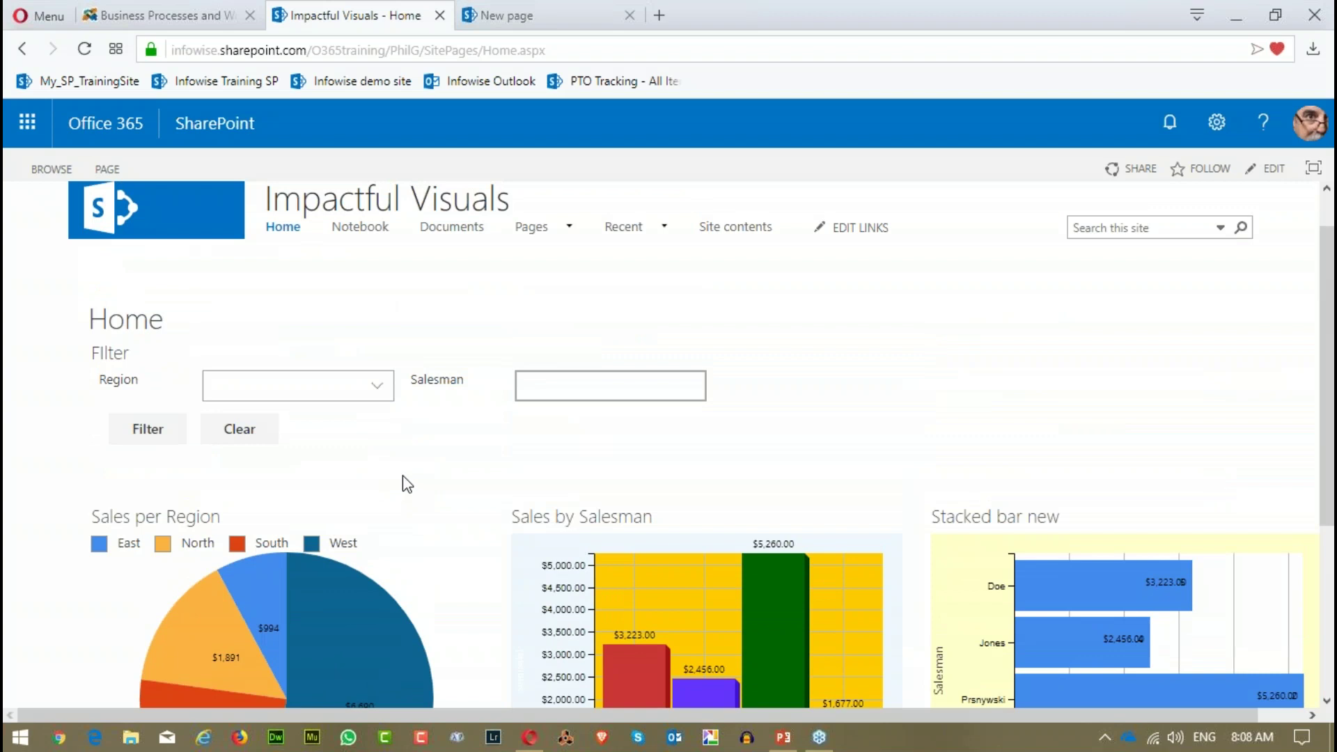
scroll(407, 484, "up", 1)
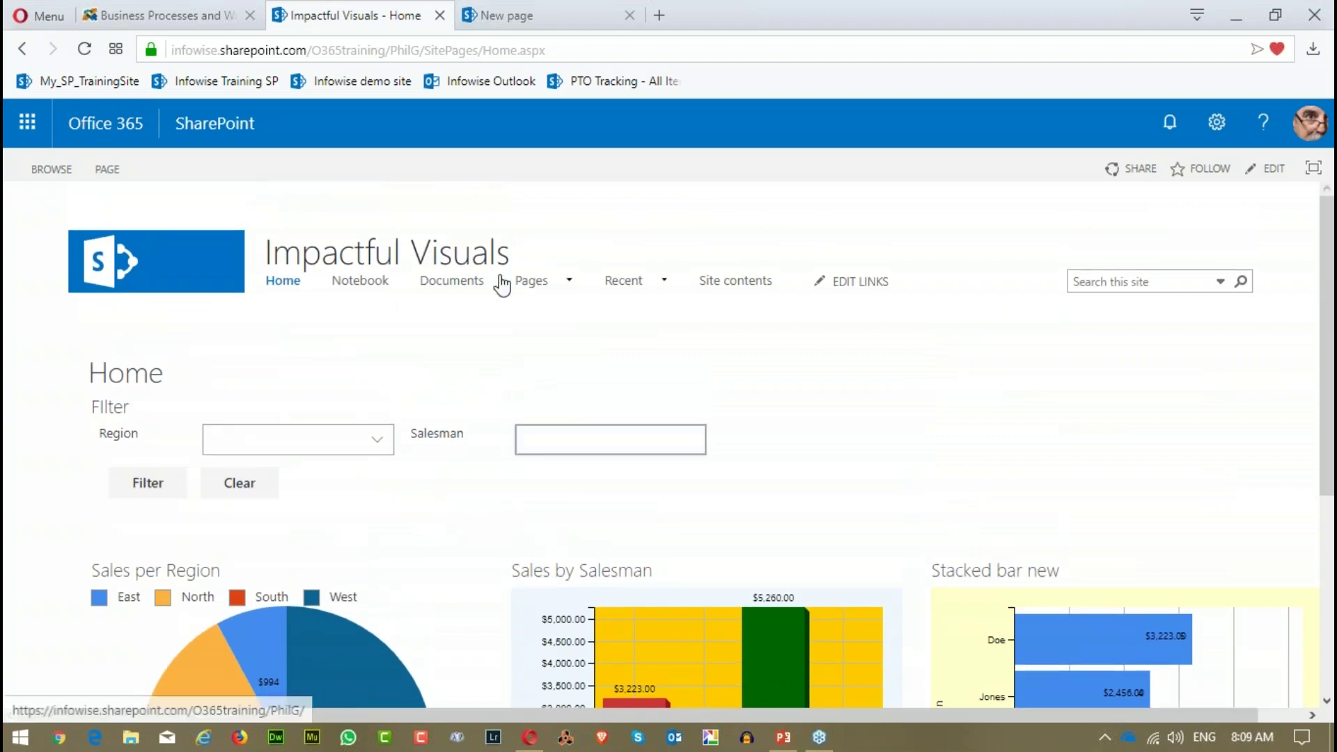
Step: Add an Infowise Chart web part from the Infowise category to the Full Page zone of the New page
left_click(531, 19)
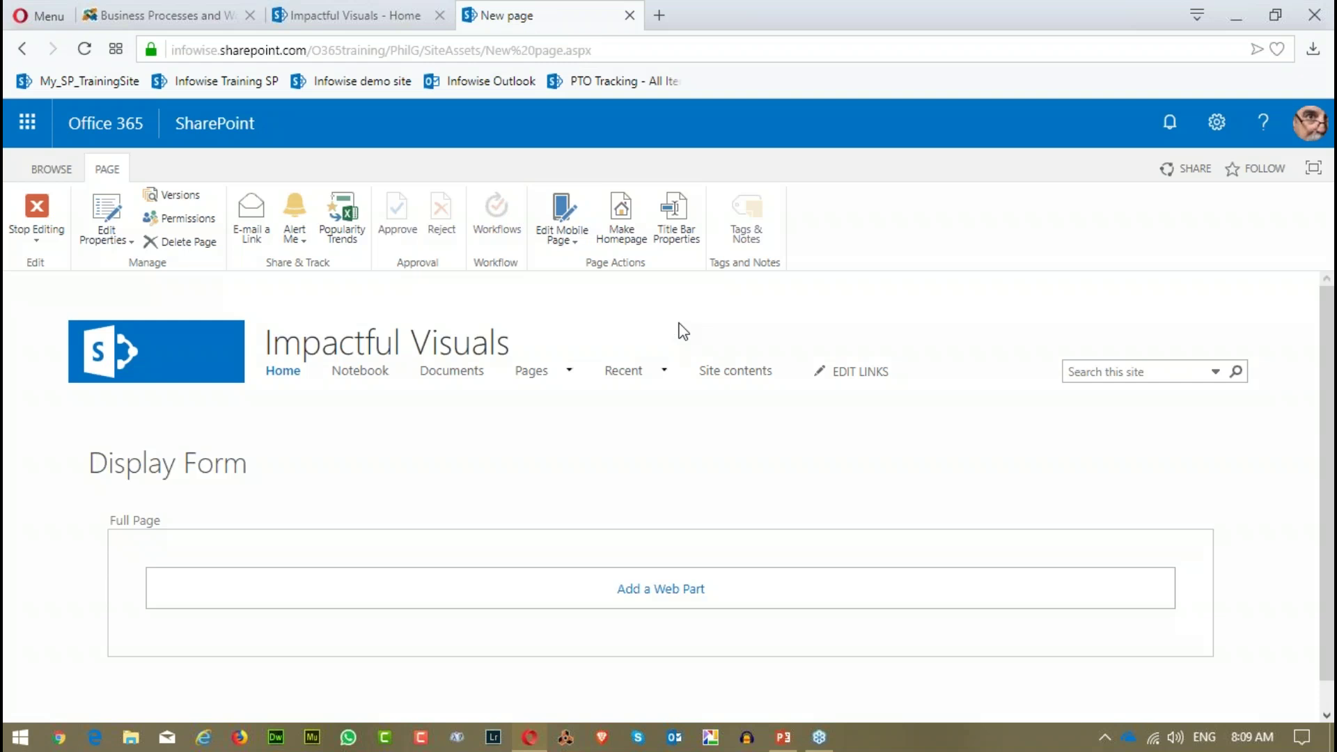
scroll(837, 387, "down", 1)
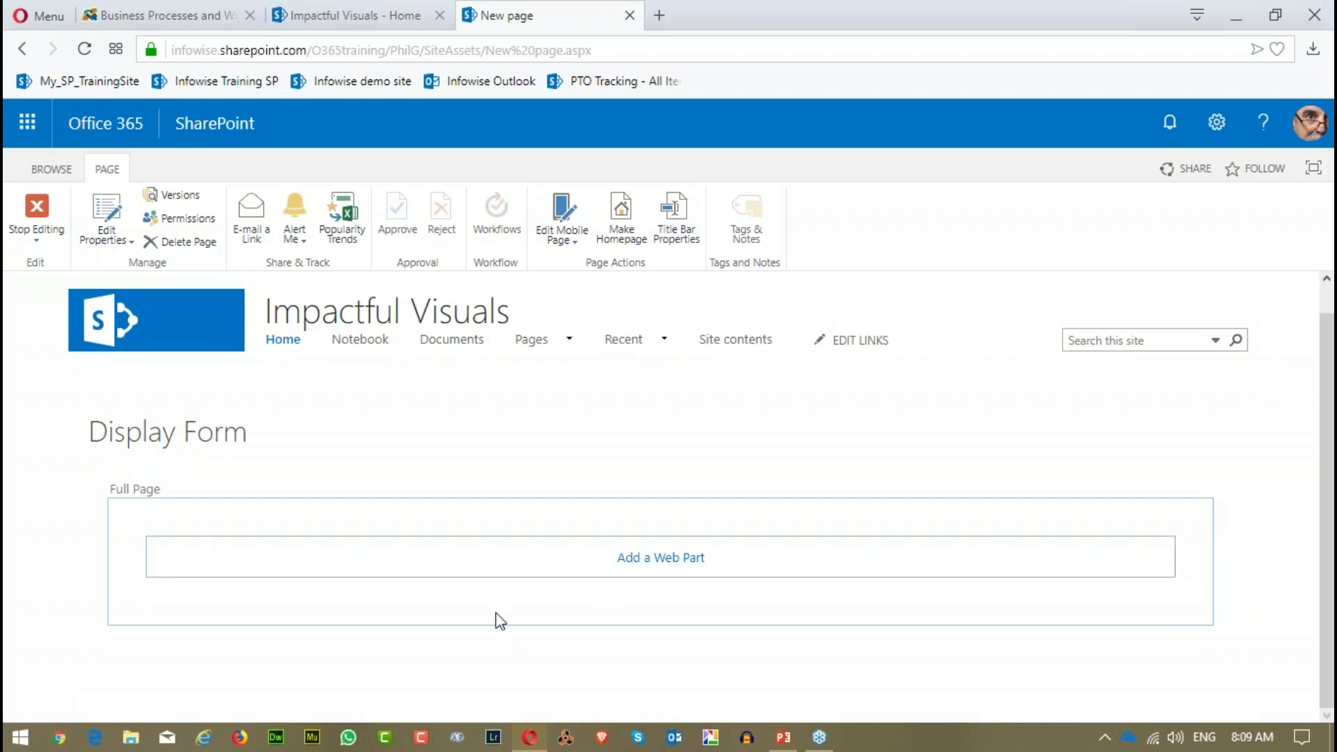
left_click(498, 557)
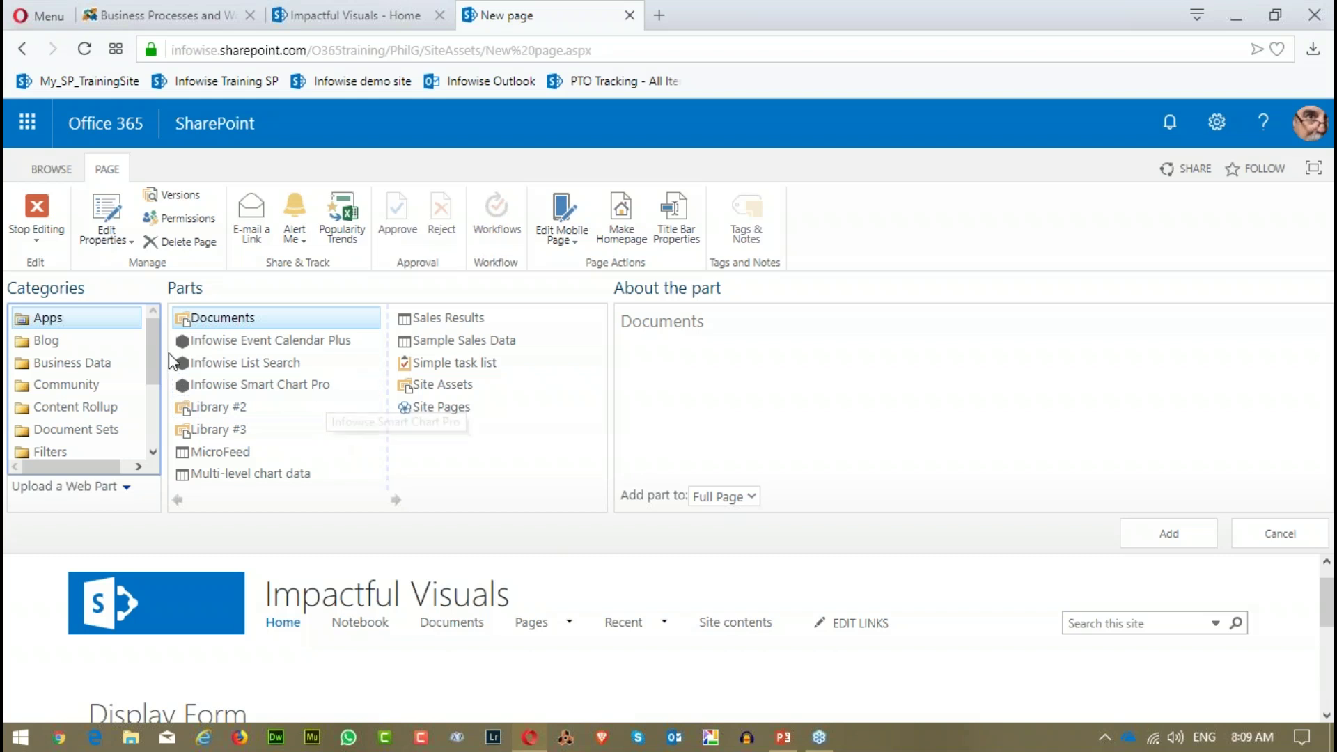
left_click_drag(155, 342, 144, 386)
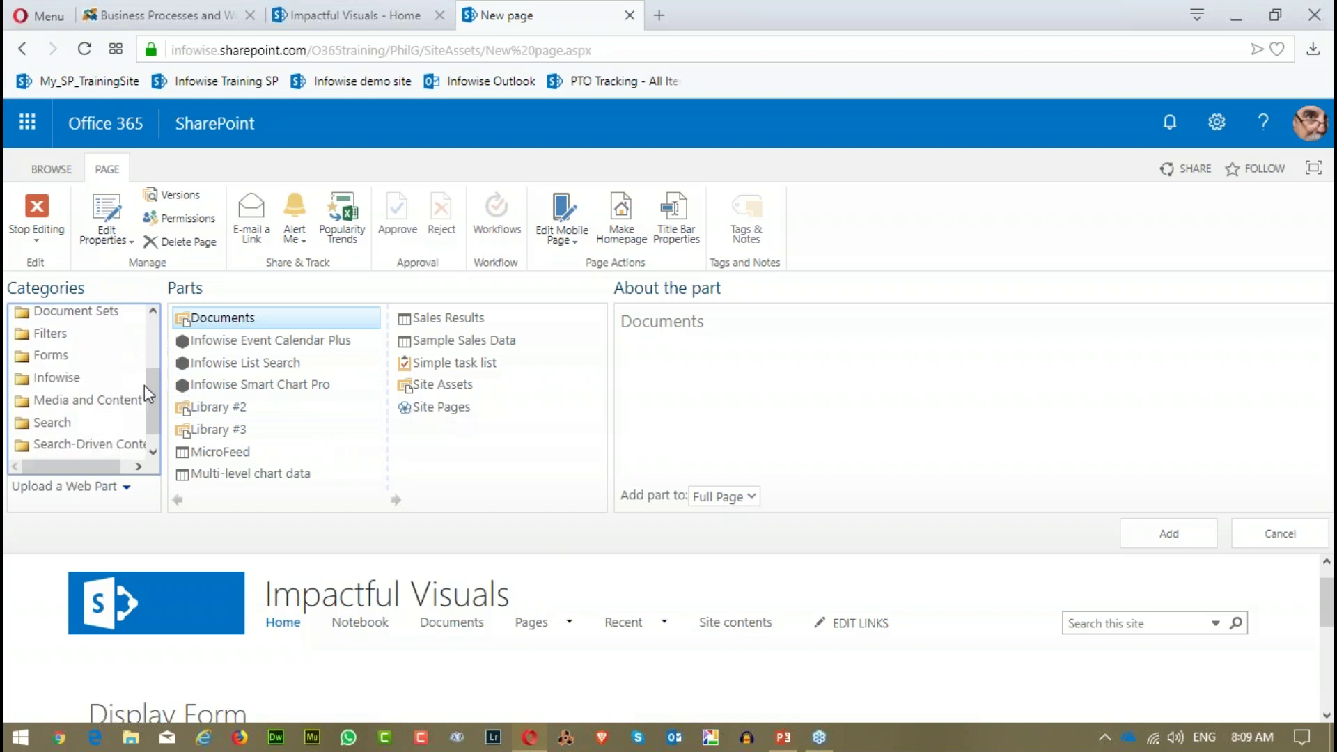
left_click(57, 378)
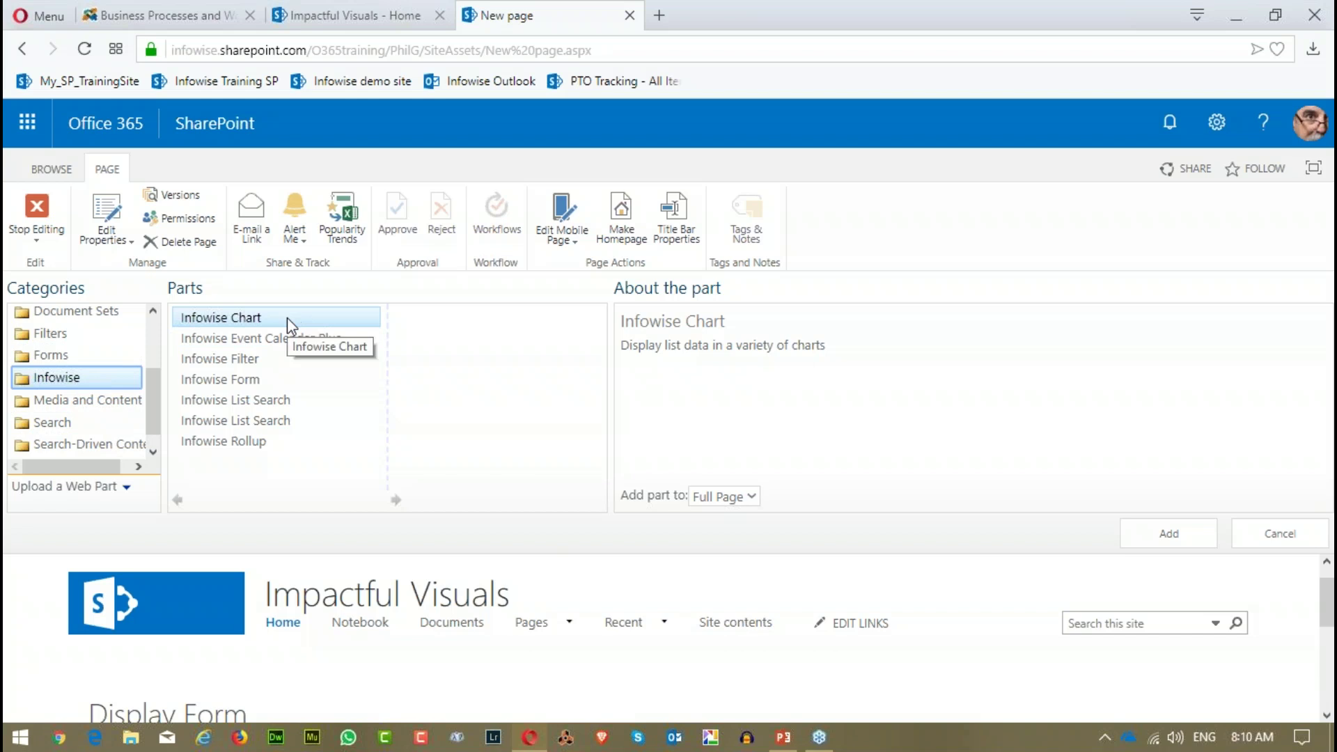
left_click(1150, 537)
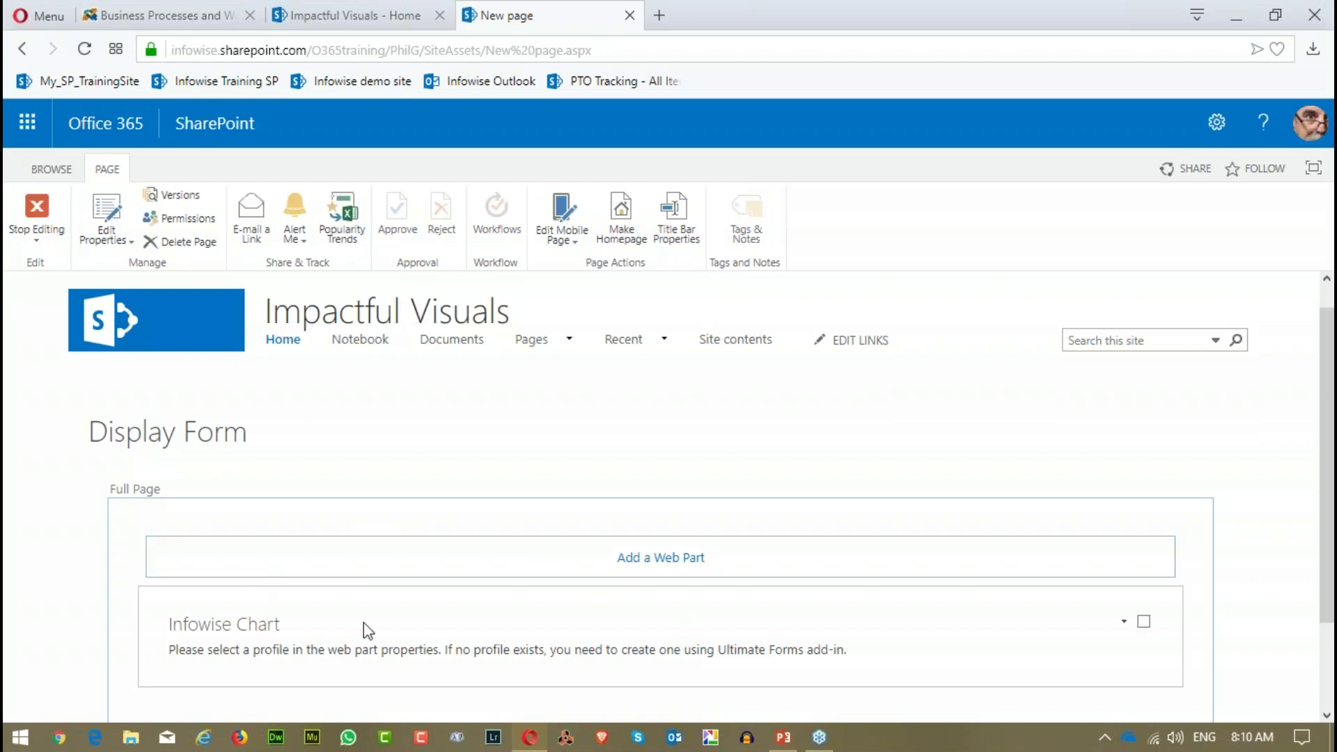
Step: Configure the Infowise Chart web part to use the Pyramid profile and save its properties
left_click(1126, 627)
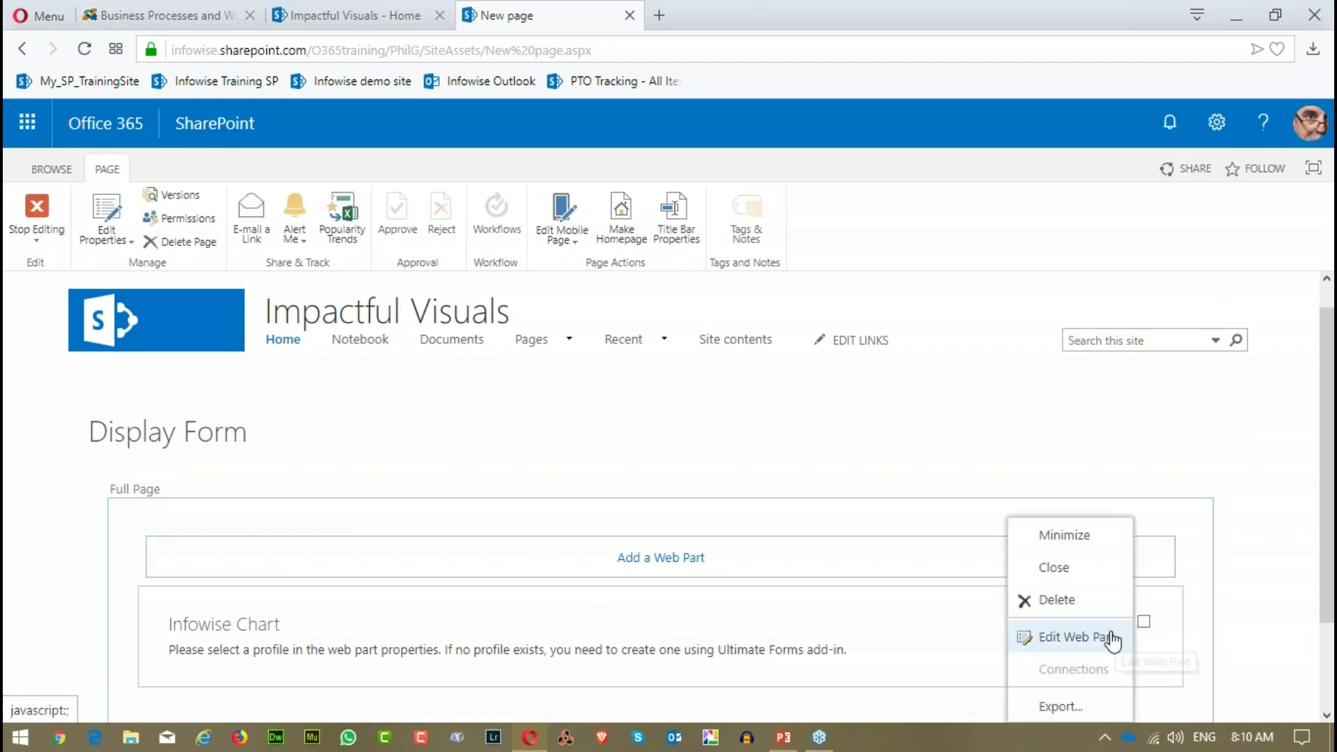
left_click(1109, 637)
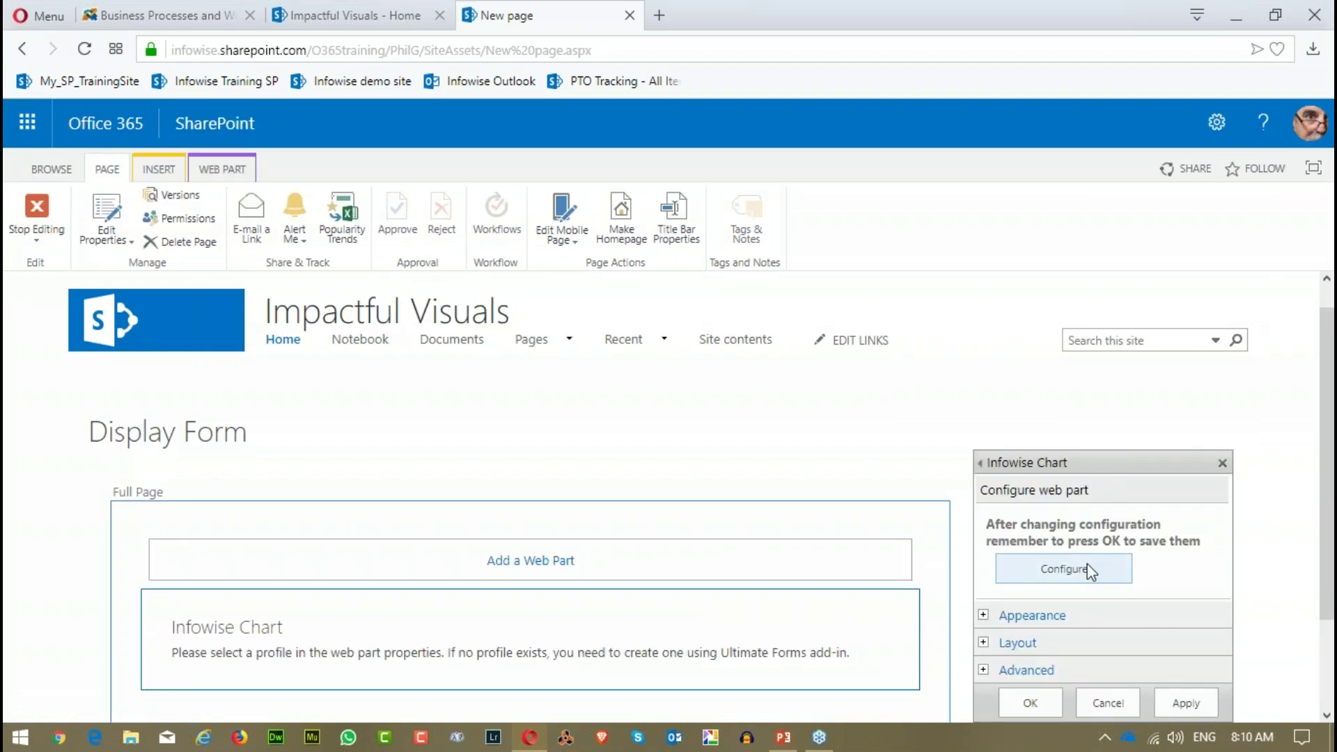
left_click(1075, 571)
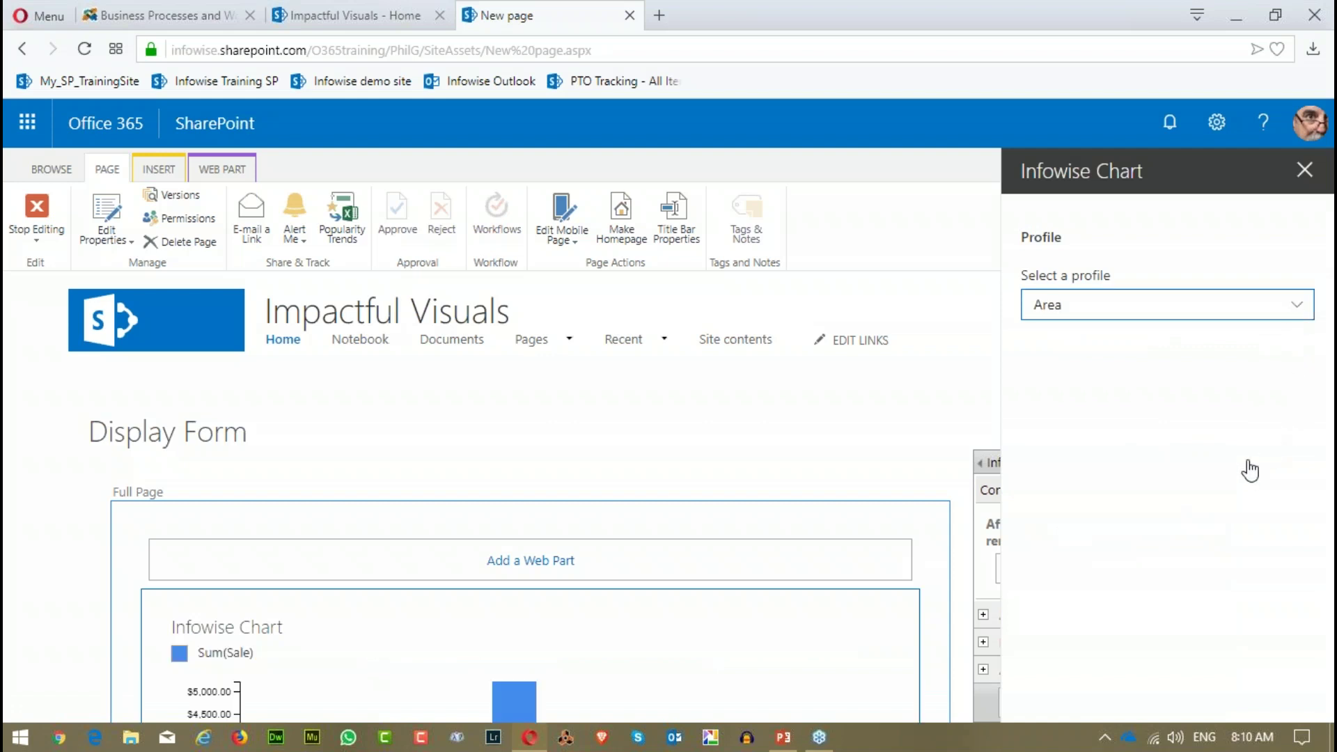
left_click(1286, 307)
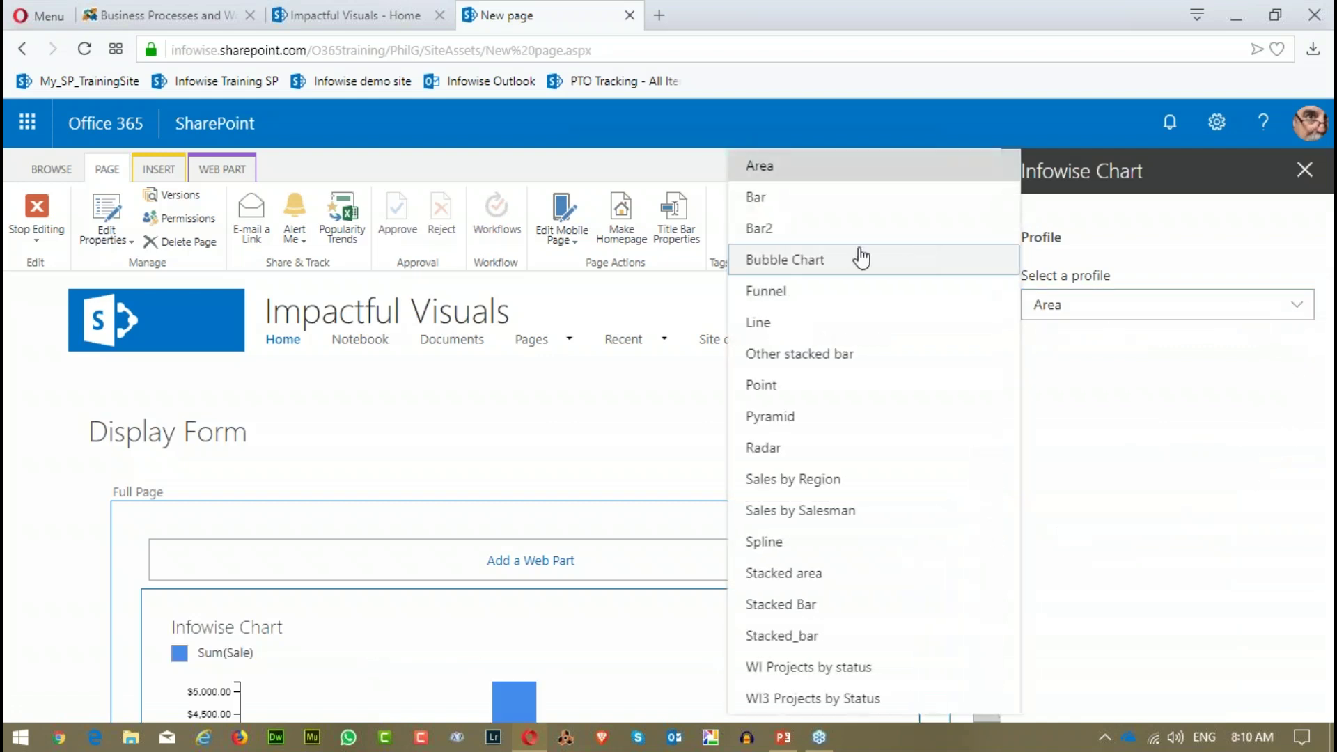
left_click(789, 420)
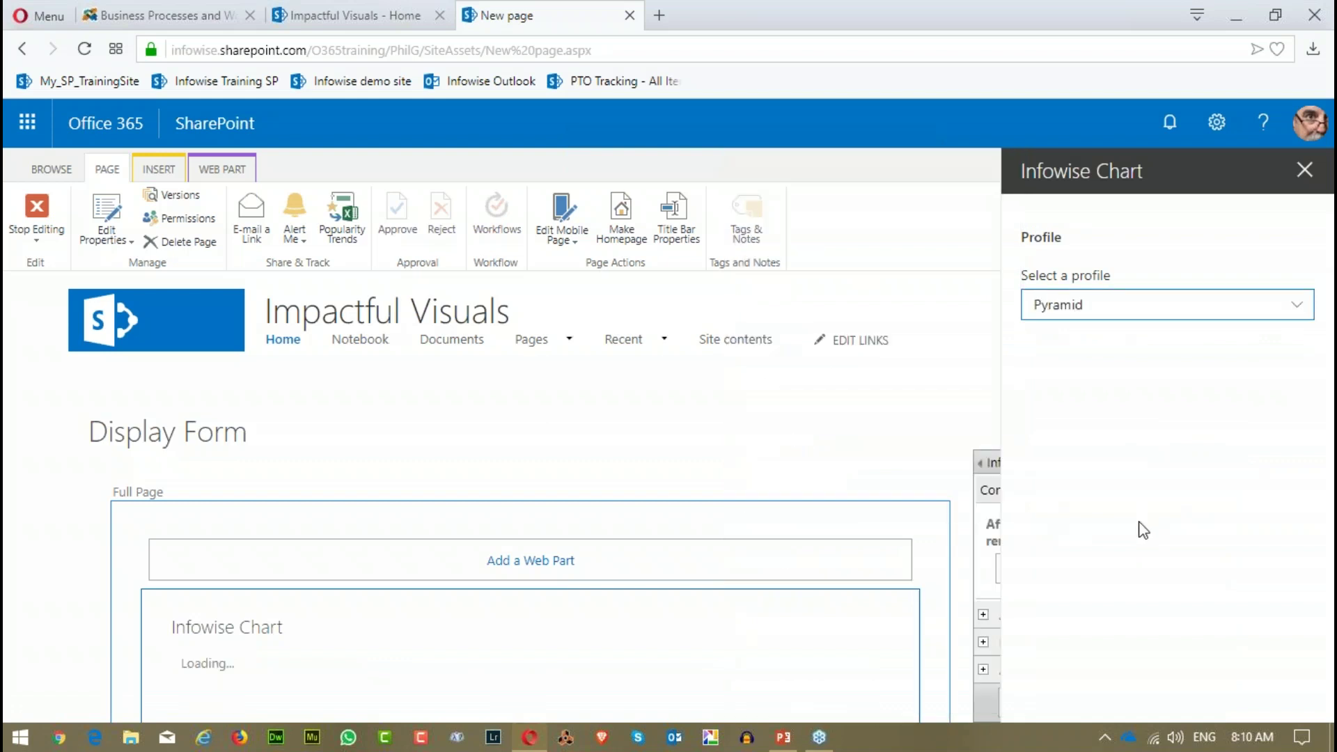
left_click(1304, 174)
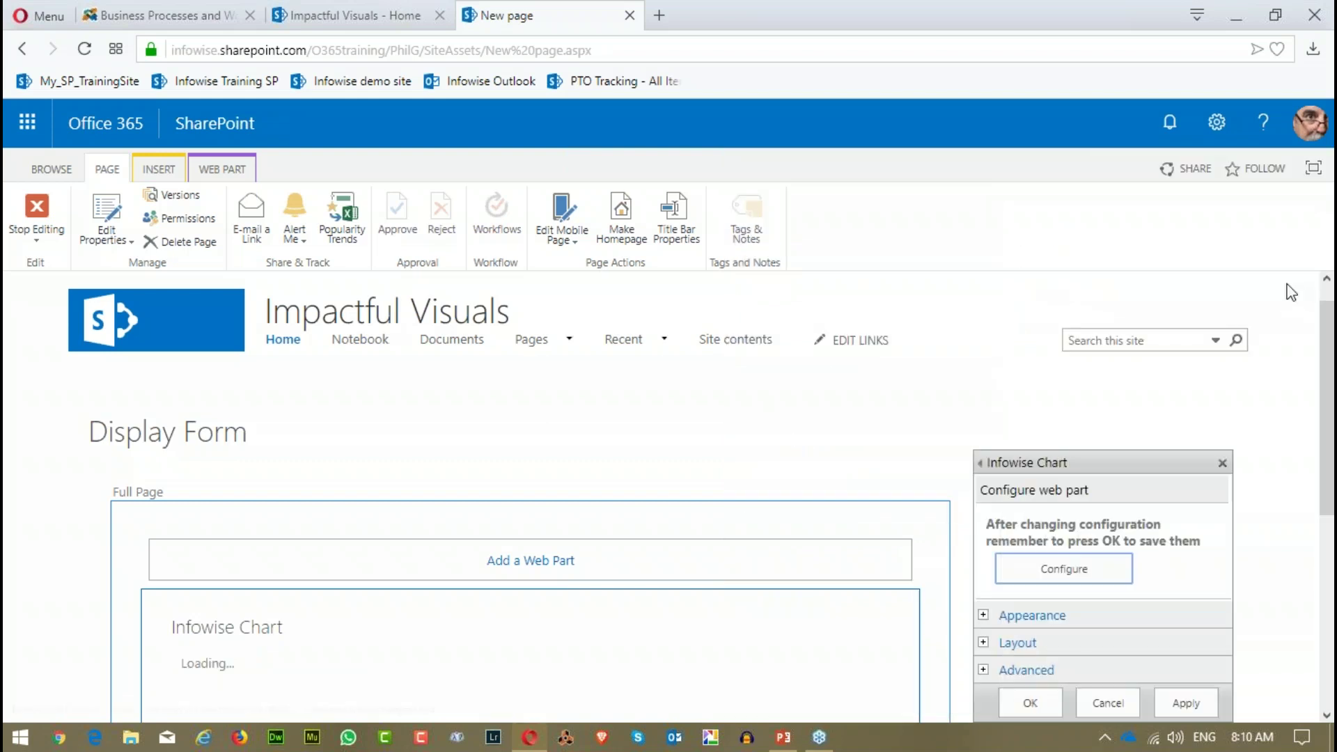
scroll(1152, 500, "down", 3)
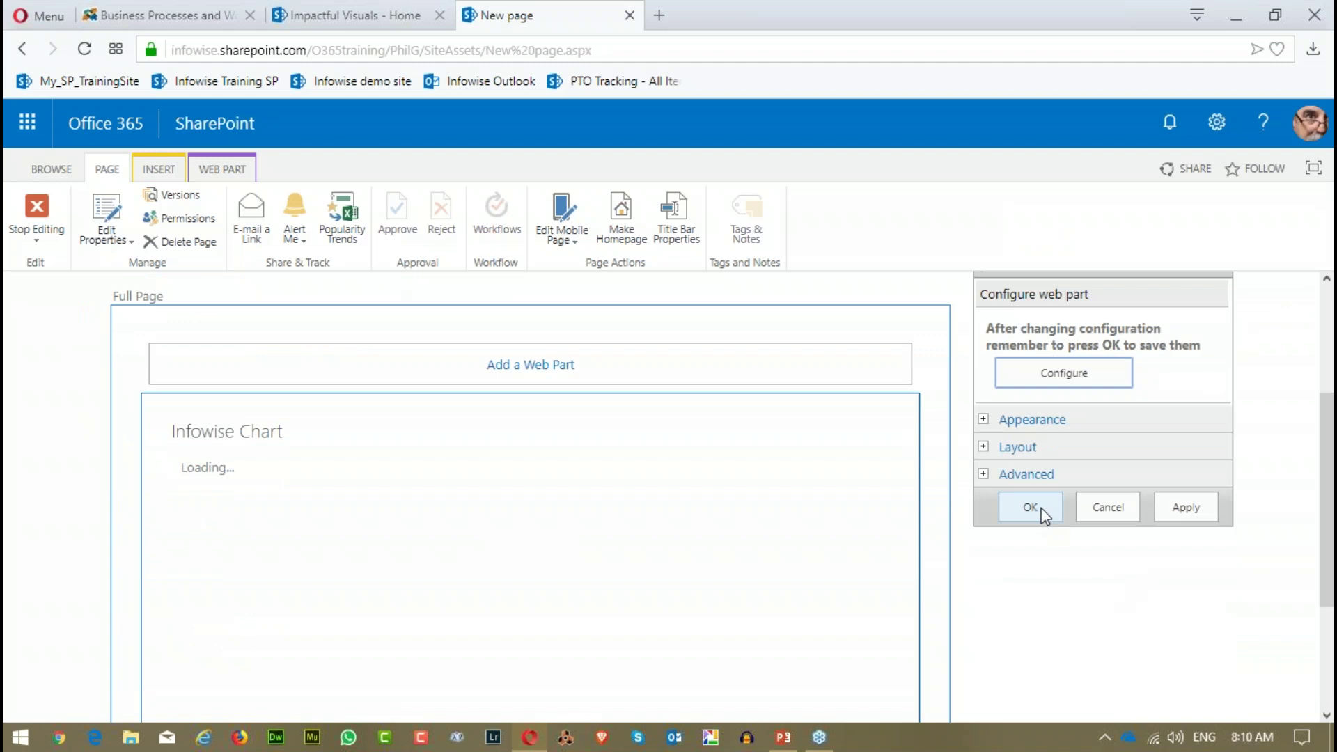
left_click(1043, 511)
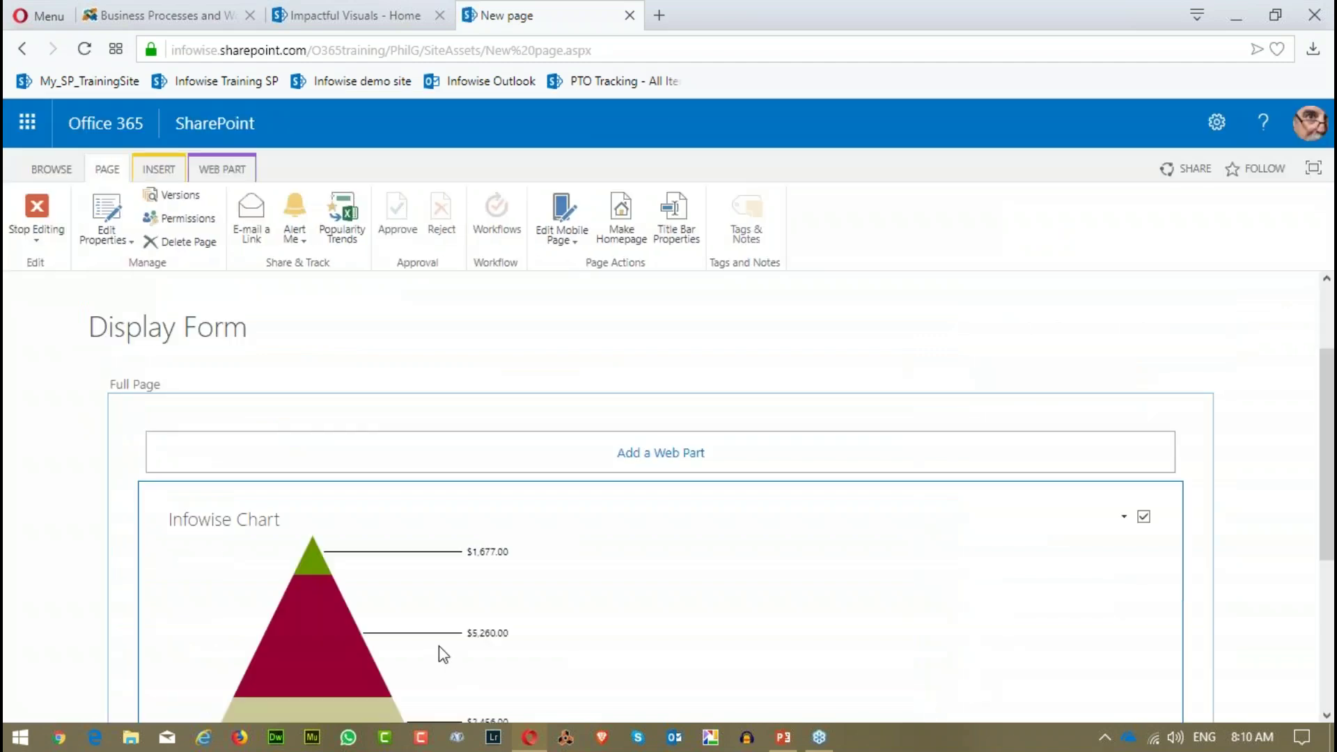
Step: Review the pyramid chart on the page and stop editing the page
scroll(891, 577, "down", 3)
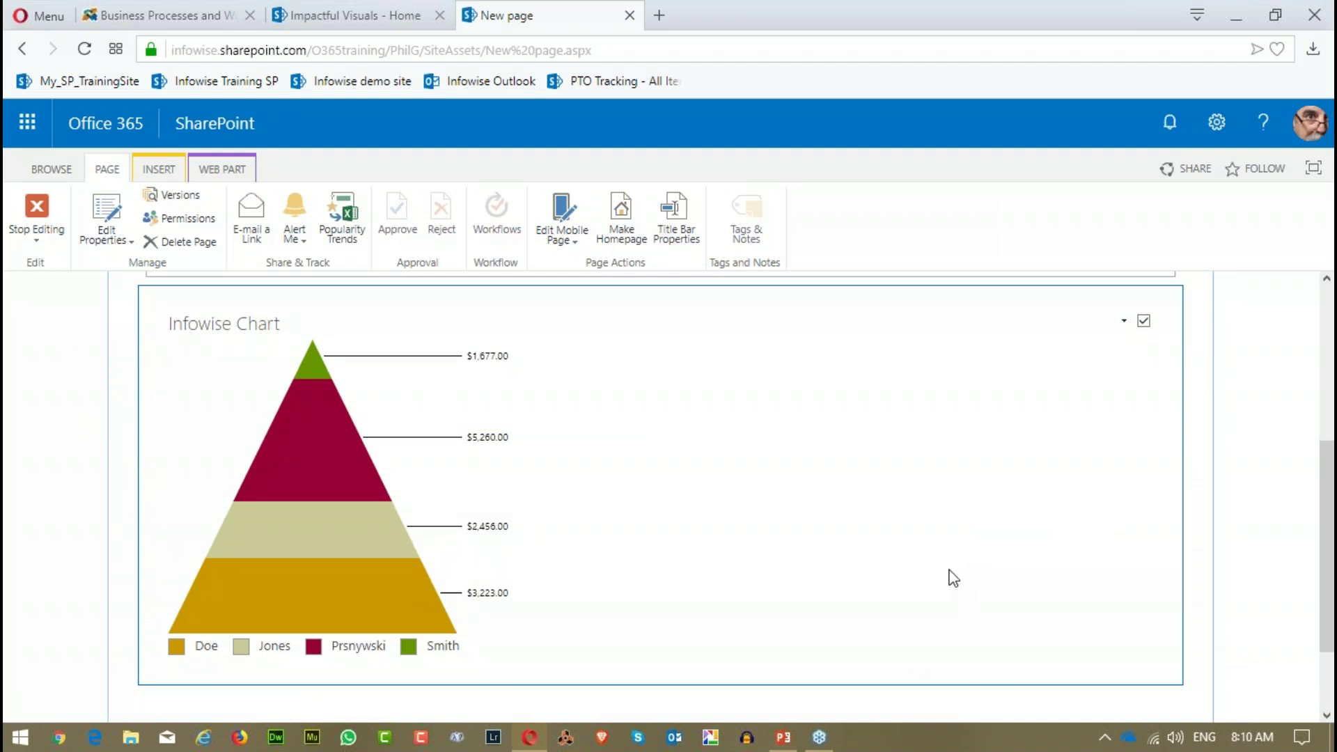
scroll(953, 578, "up", 2)
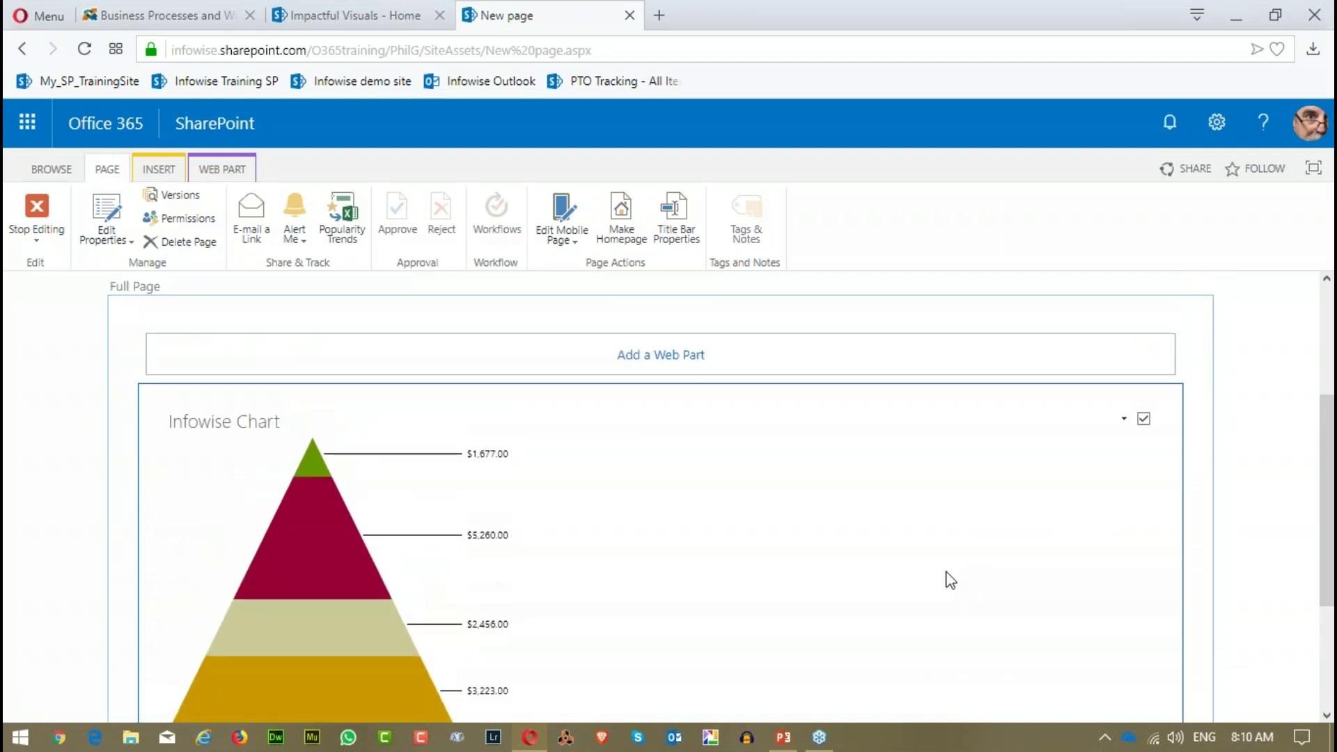
scroll(950, 580, "up", 4)
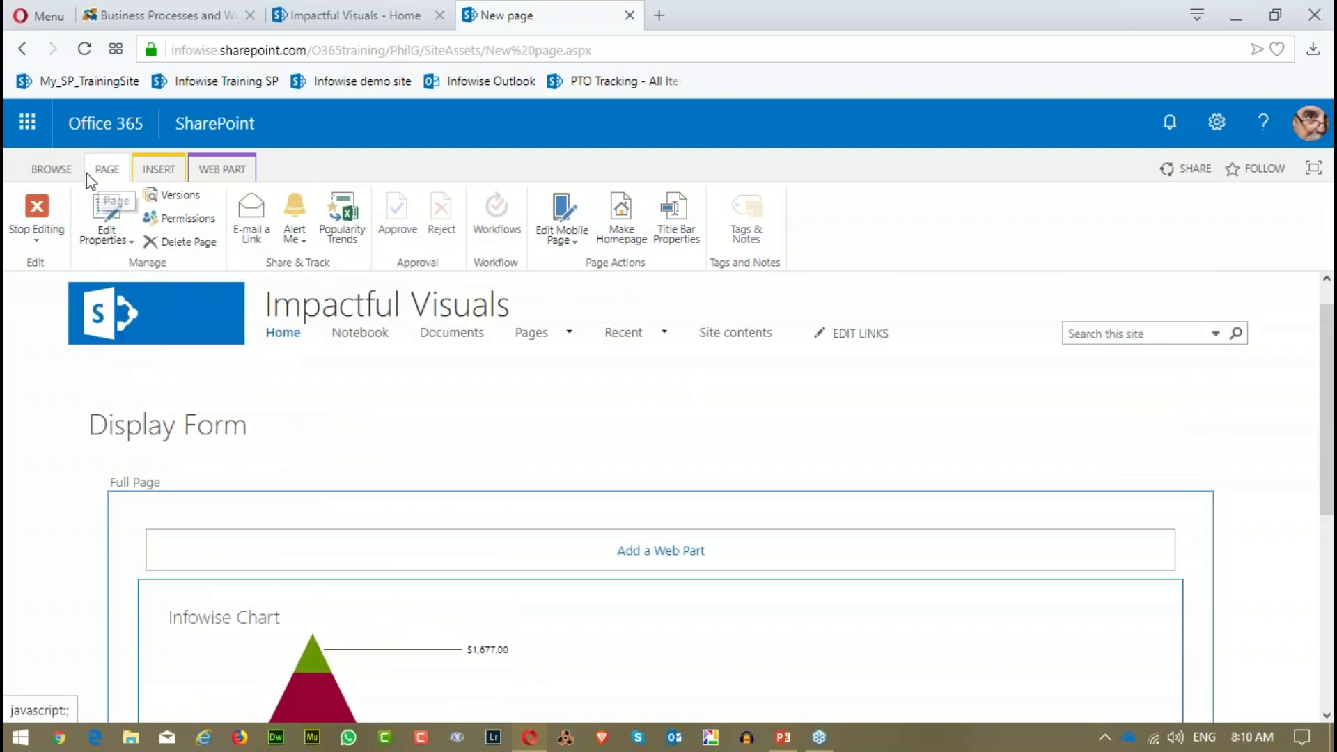
left_click(44, 207)
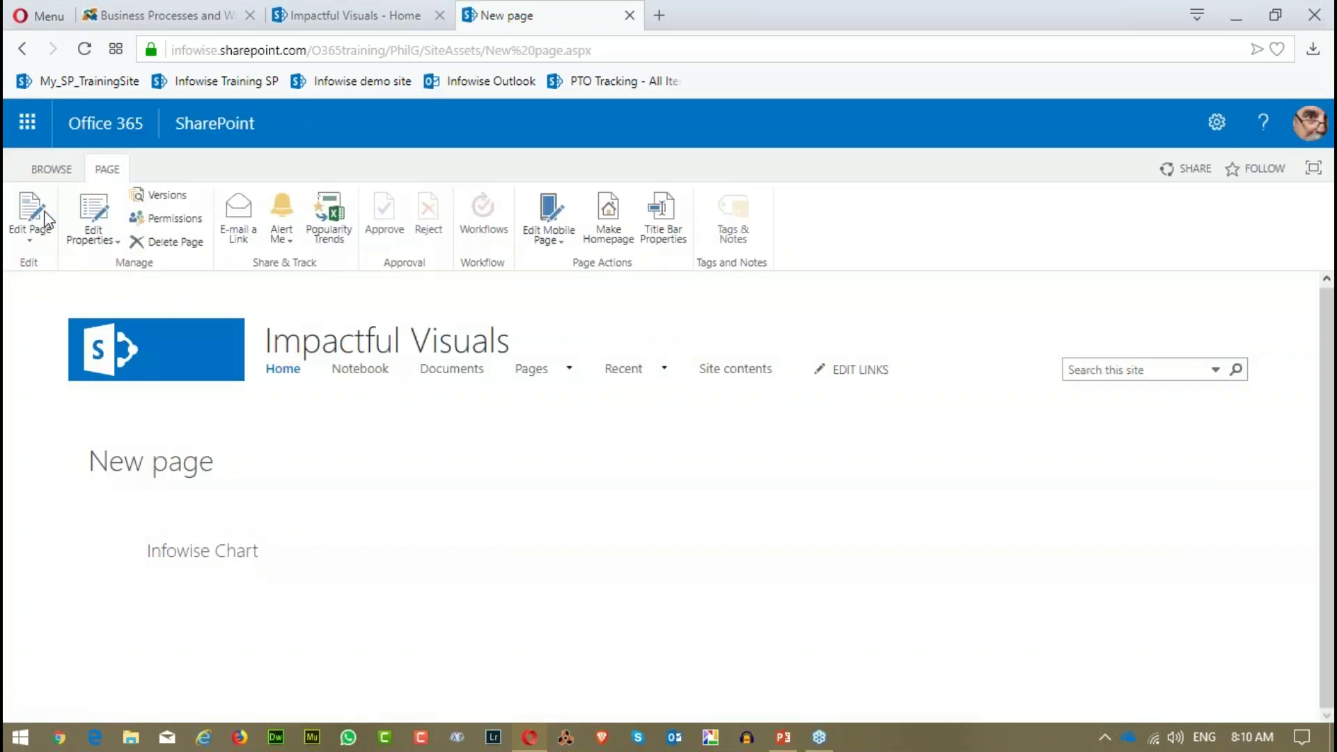
Step: Open the Sample Sales Data list and look through its records
mouse_move(606, 383)
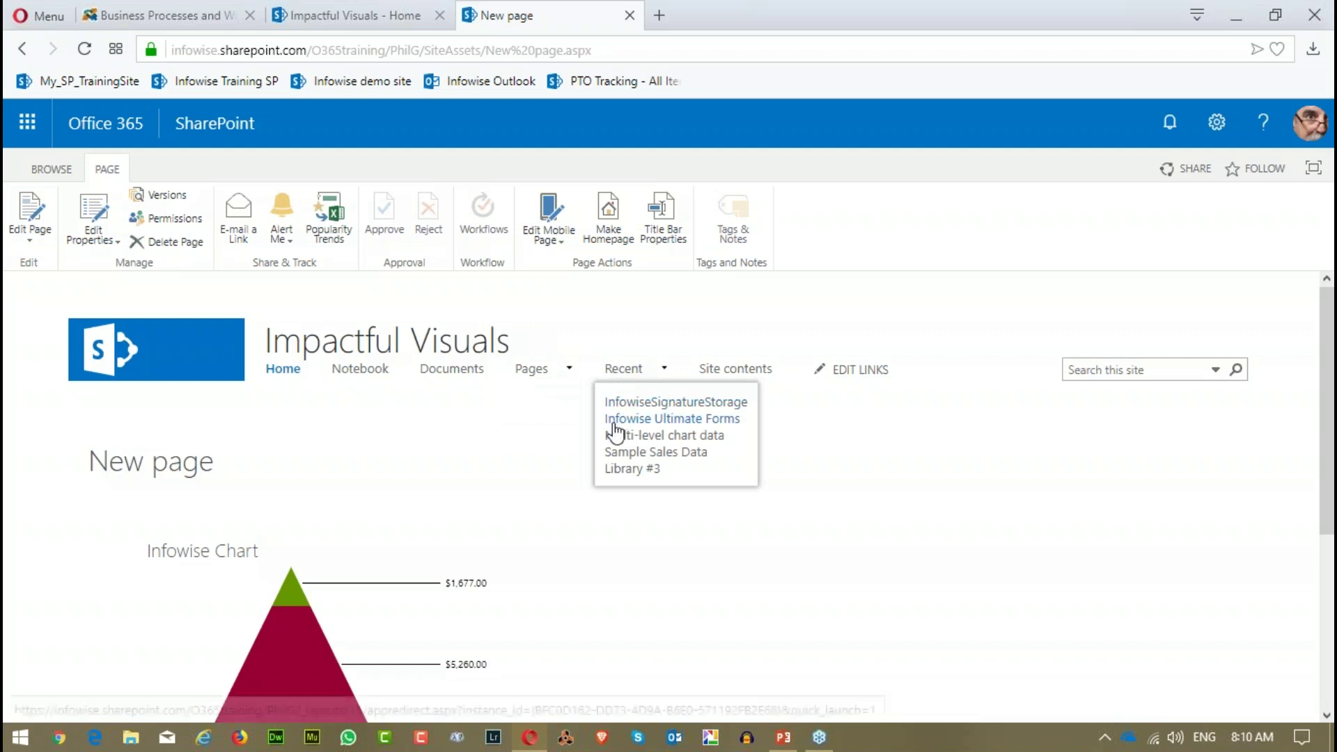
left_click(626, 454)
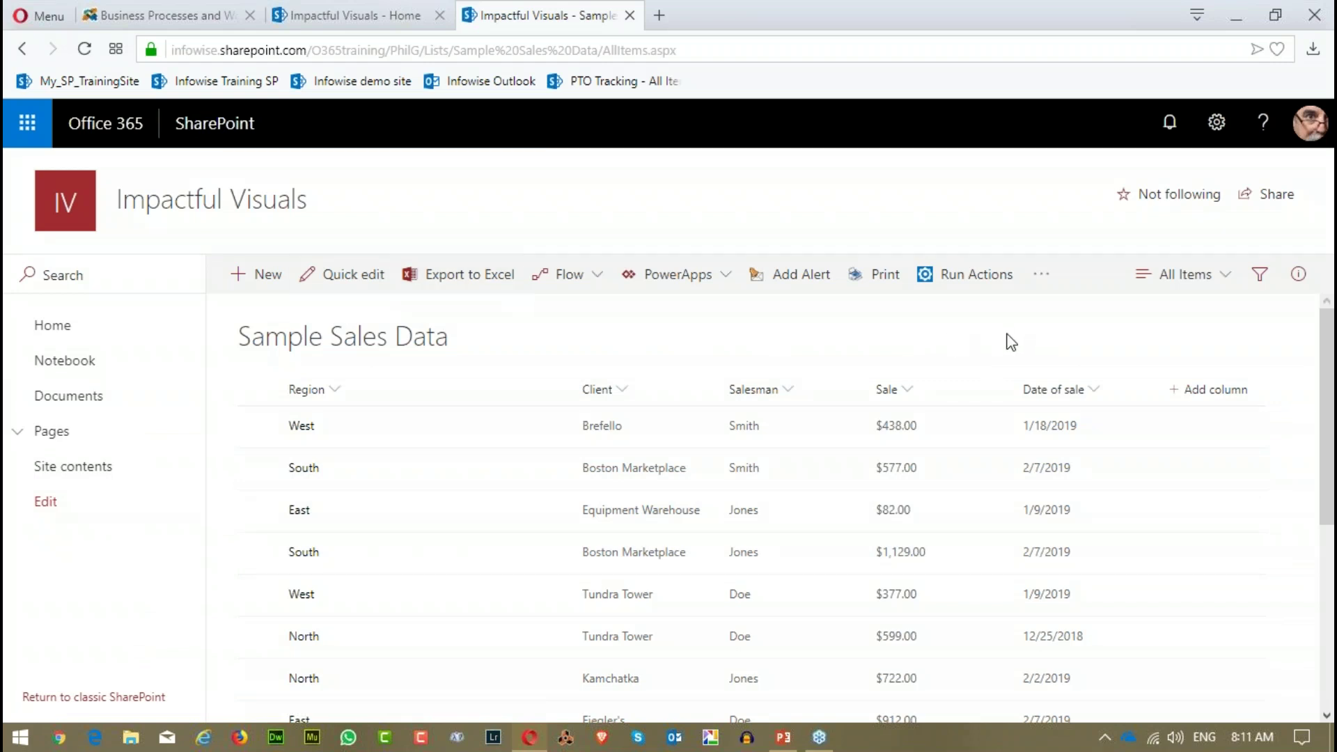
scroll(468, 659, "down", 3)
scroll(458, 635, "up", 3)
Step: Open the Infowise Ultimate Forms app from the site contents
left_click(1218, 126)
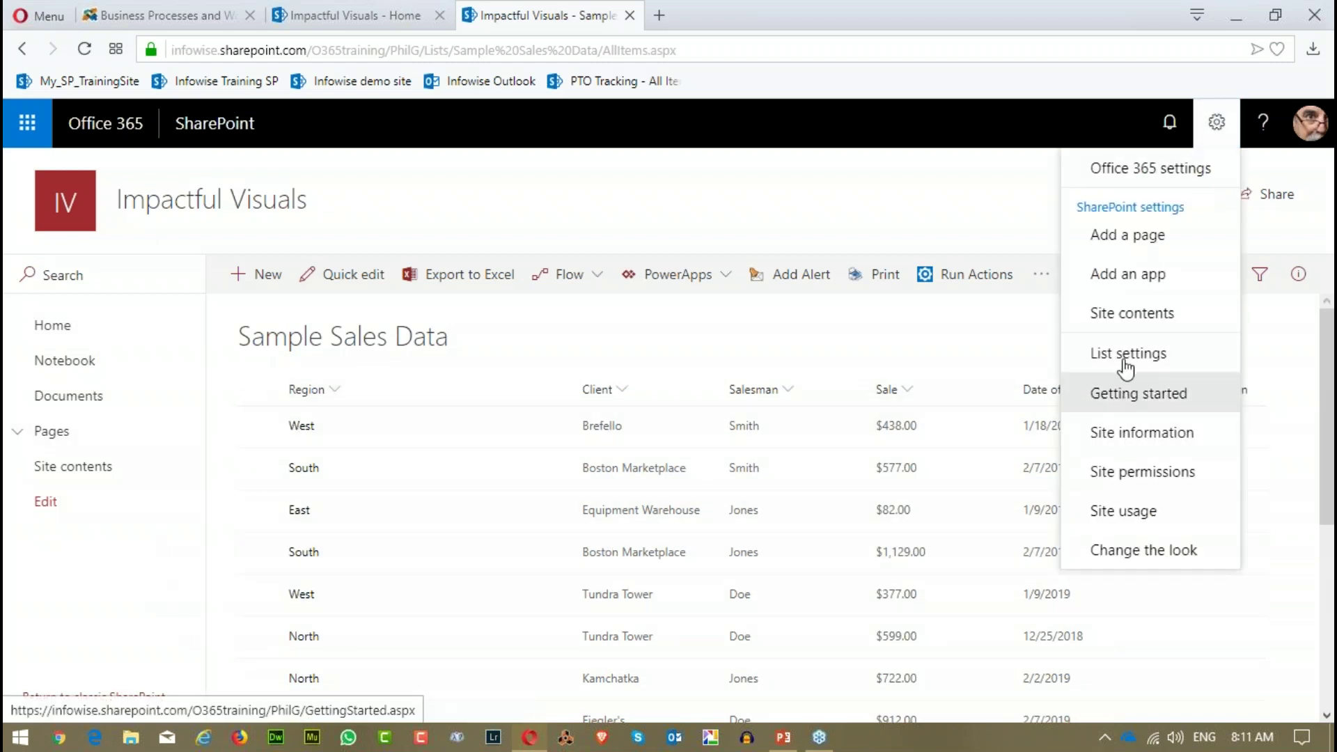
left_click(1126, 315)
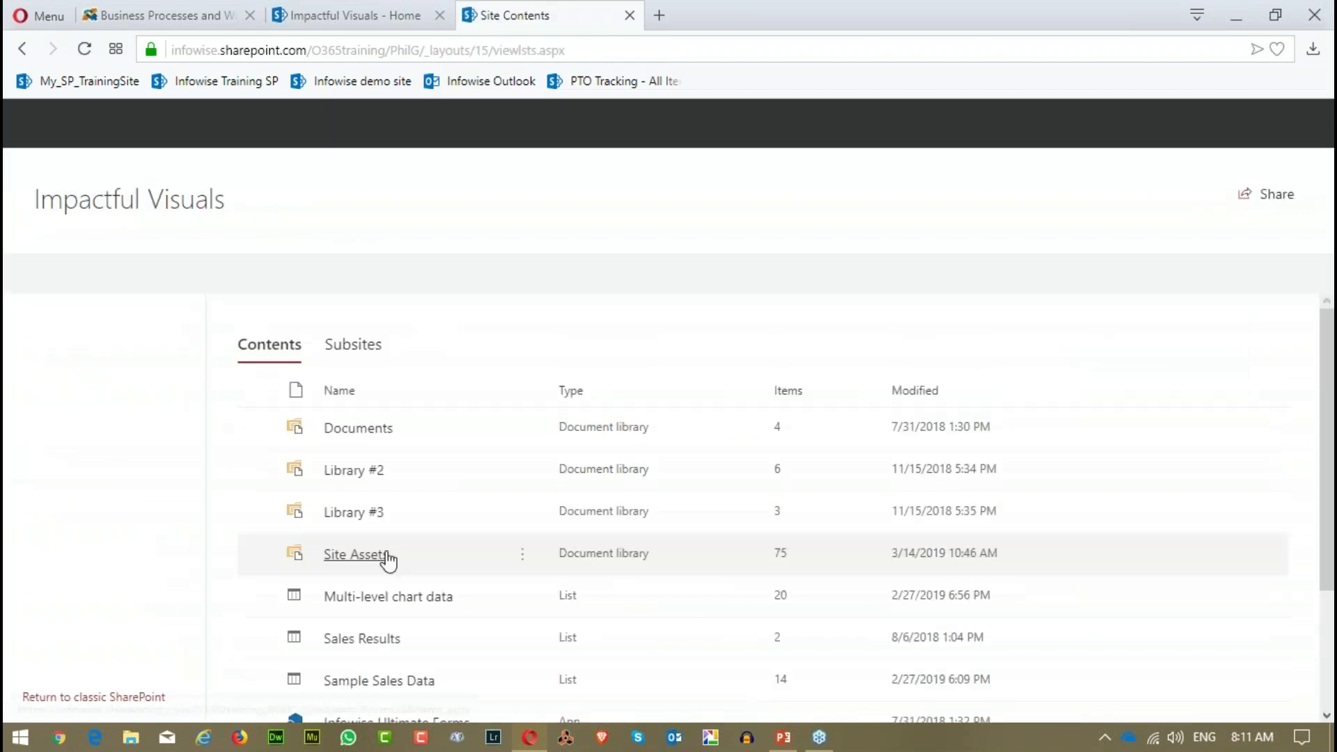
scroll(456, 505, "down", 1)
scroll(460, 516, "down", 1)
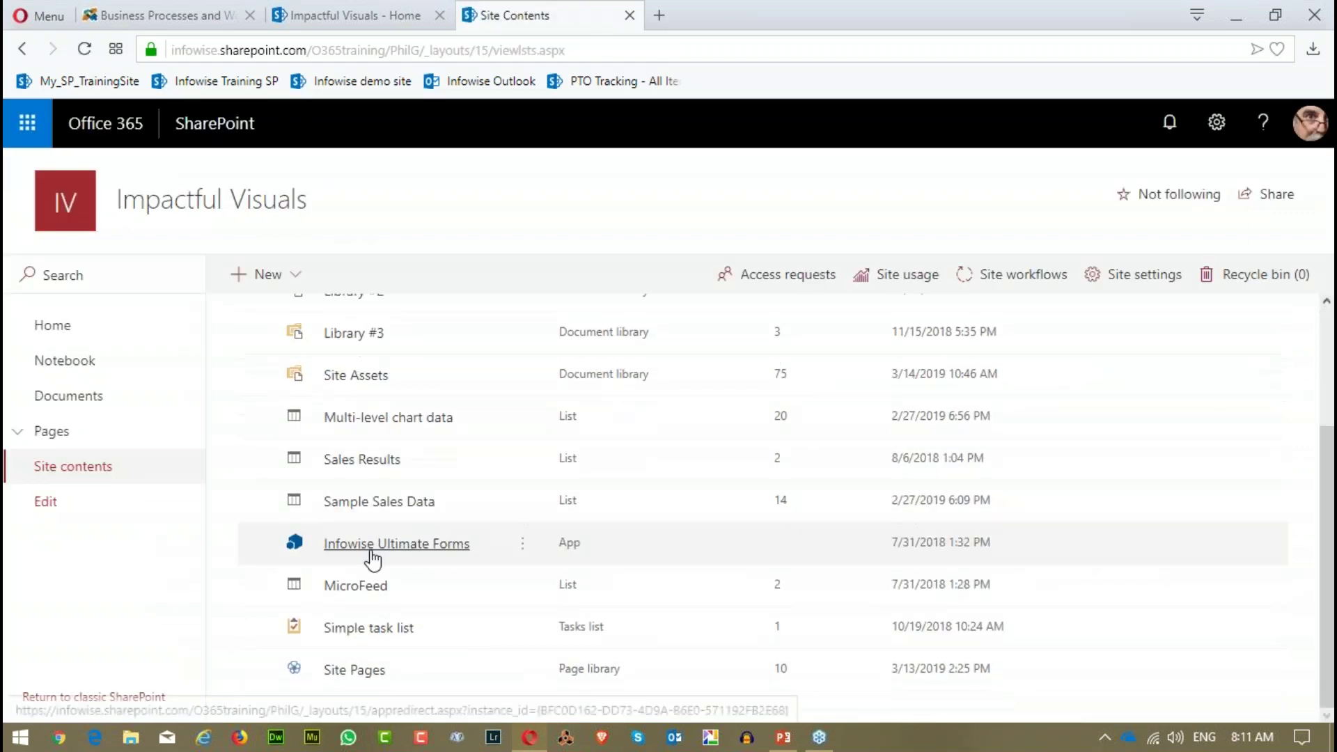
left_click(291, 553)
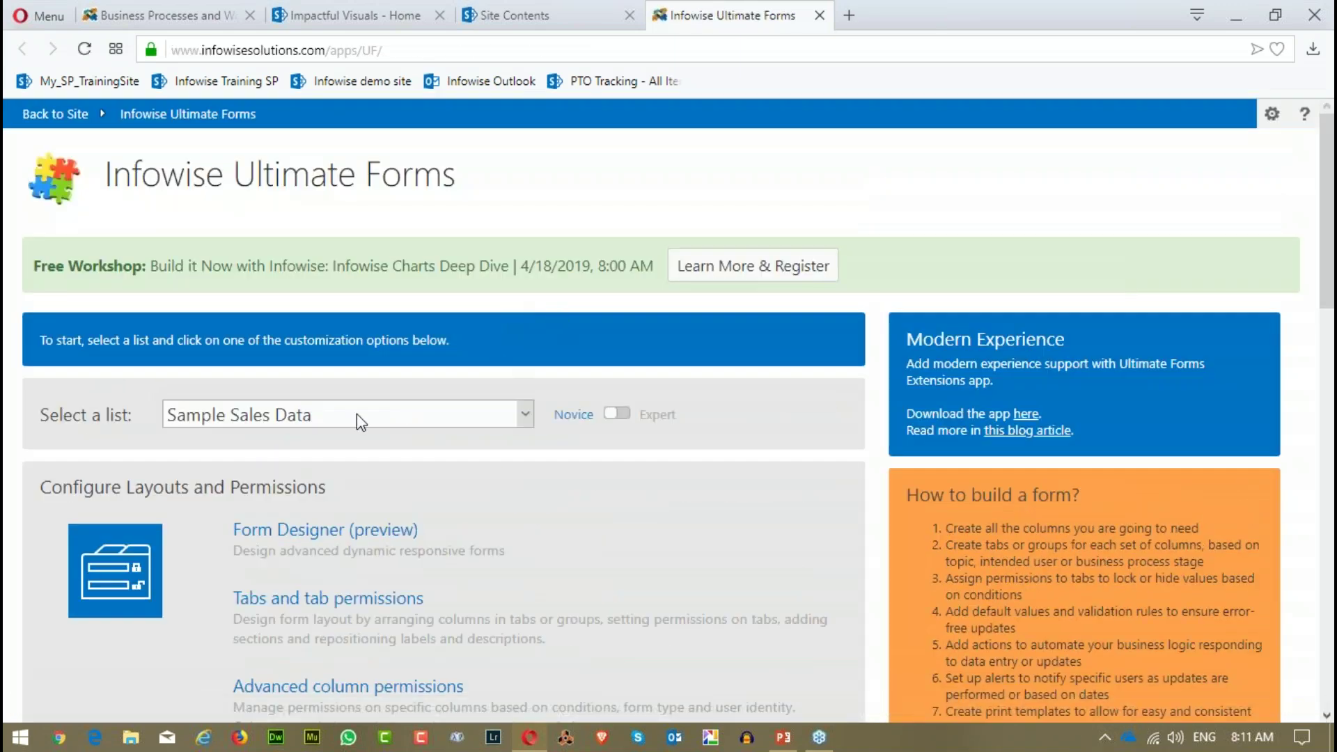
Step: Open the Charts settings for the Sample Sales Data list from the app parts configuration
scroll(376, 394, "down", 5)
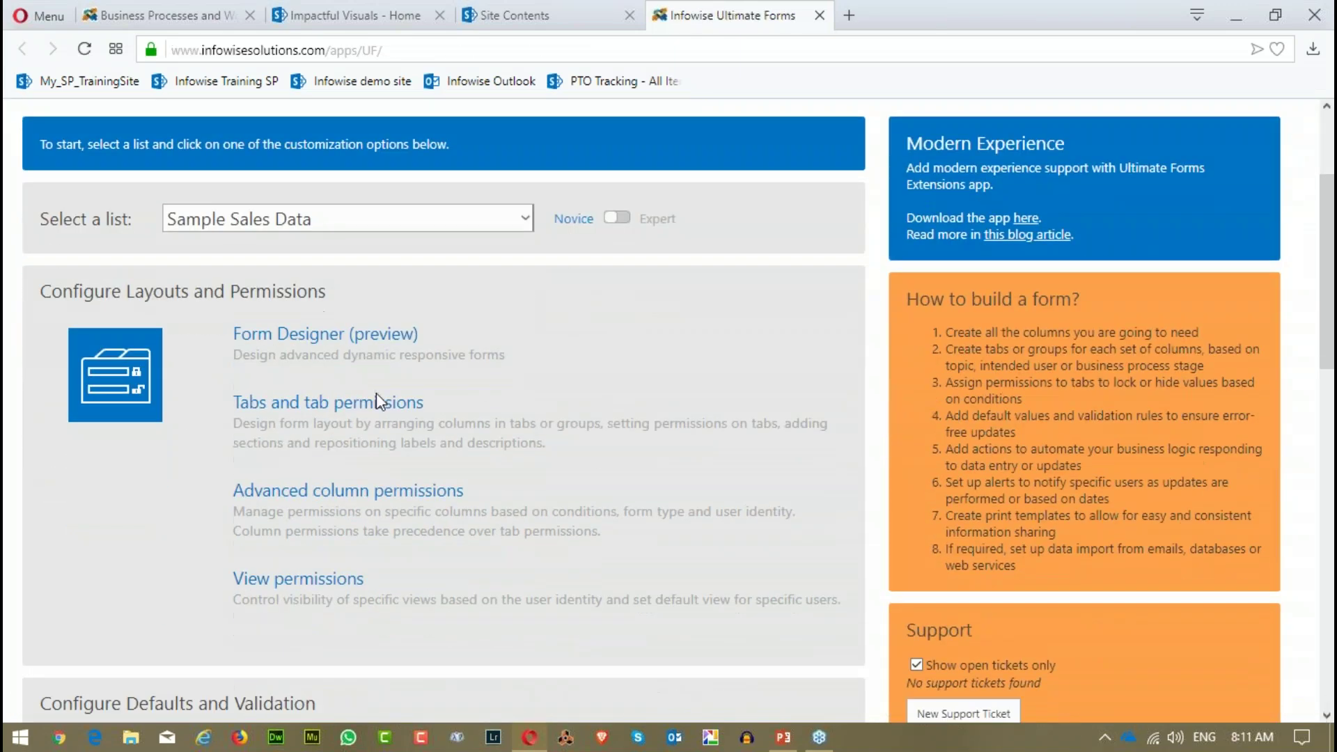
scroll(427, 358, "down", 4)
scroll(597, 379, "down", 4)
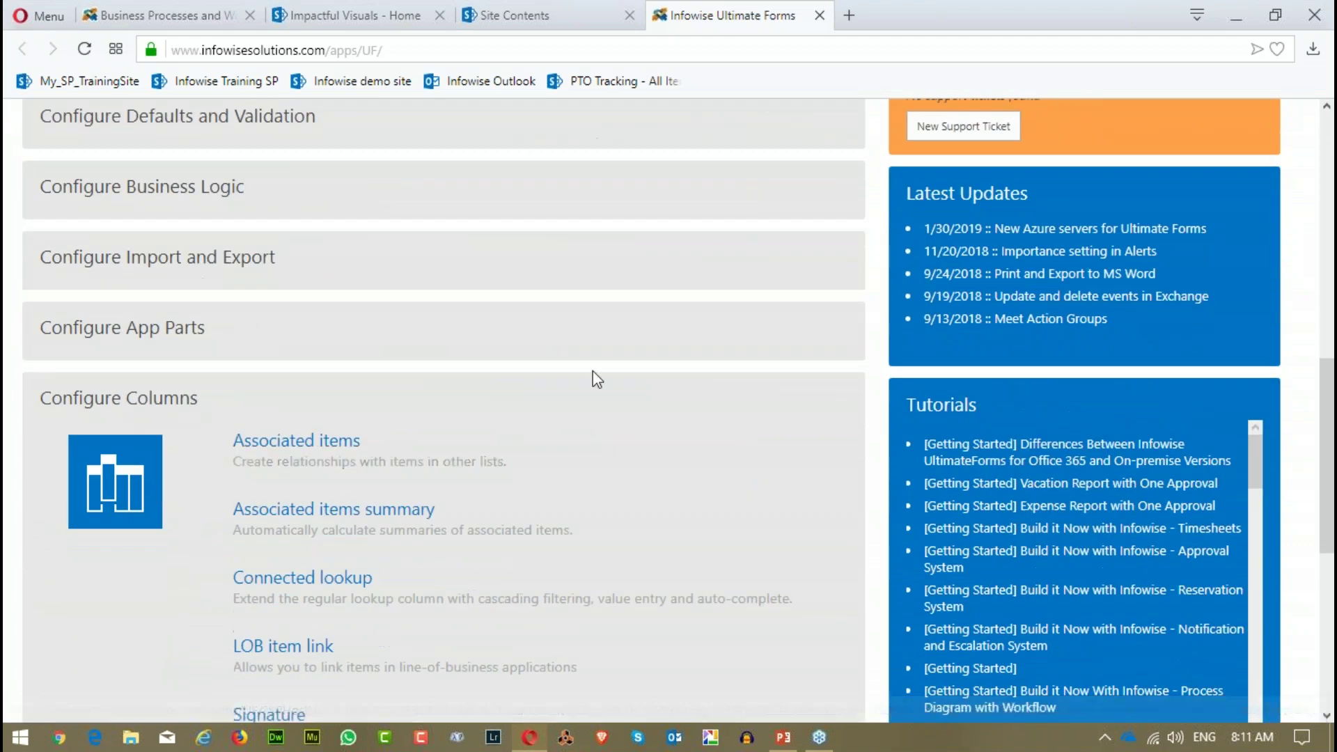
left_click(178, 235)
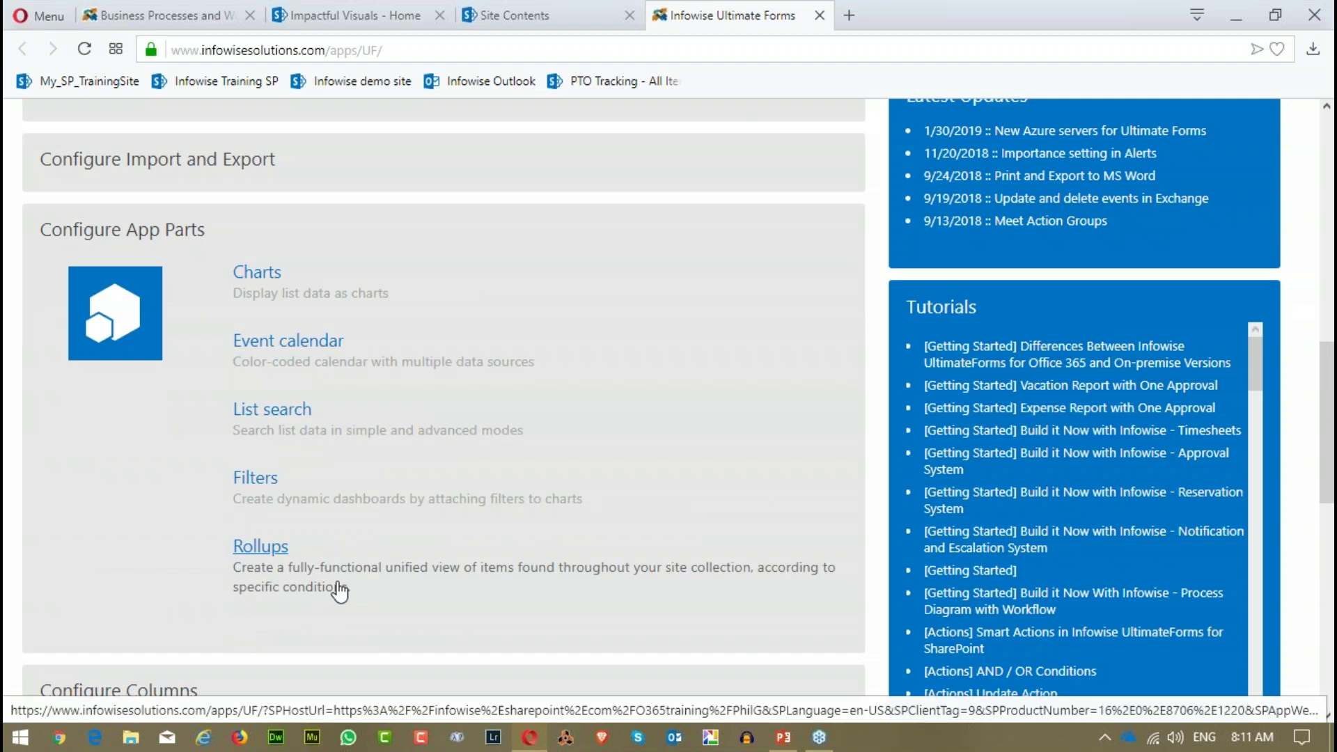
left_click(269, 275)
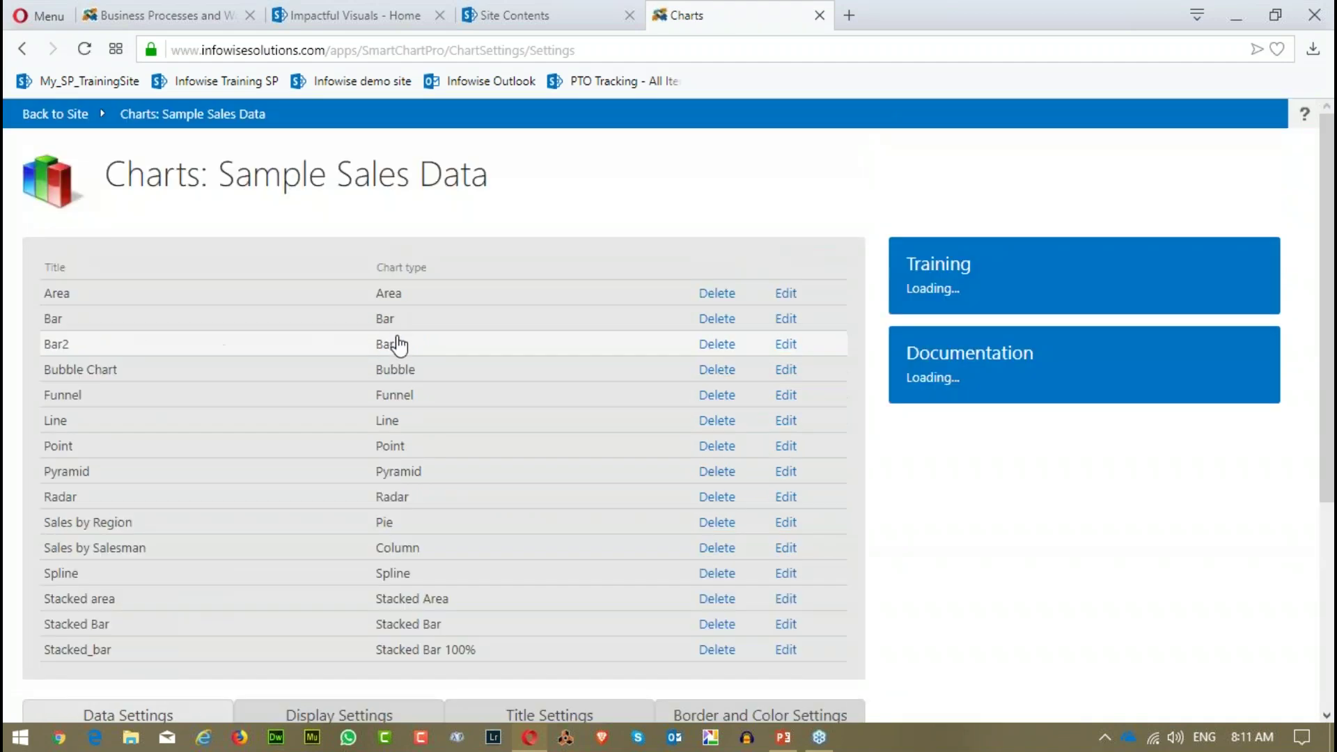
Step: Open the Pyramid chart profile for editing and examine its data settings, including the color palette for the first salesman
left_click(786, 474)
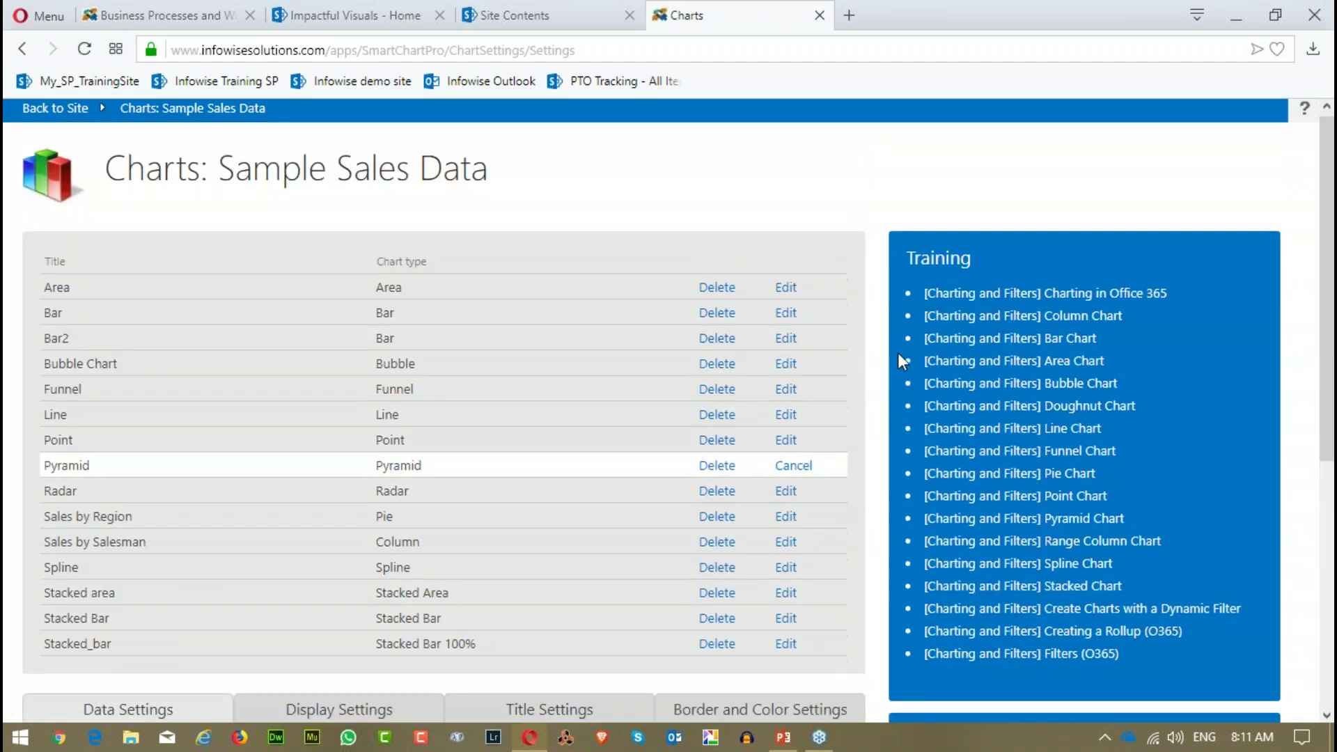
scroll(897, 353, "down", 6)
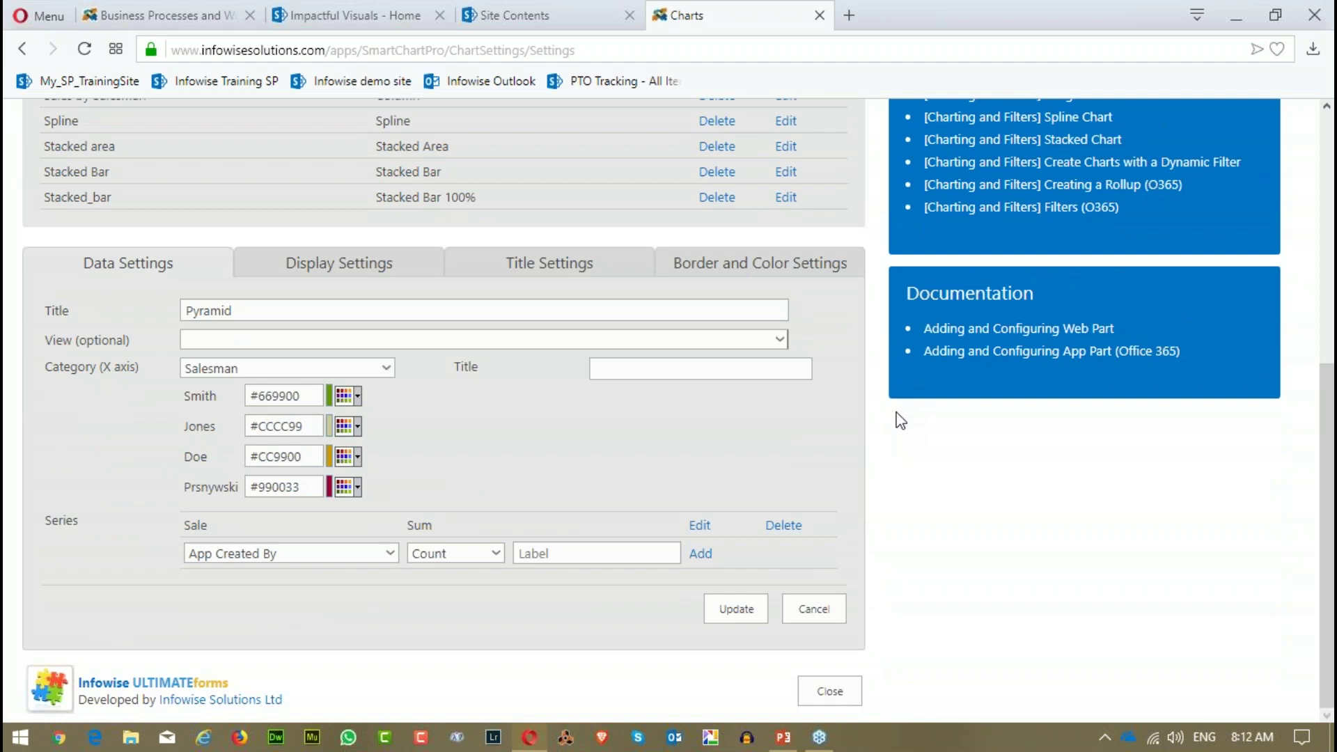
left_click(219, 312)
left_click(351, 401)
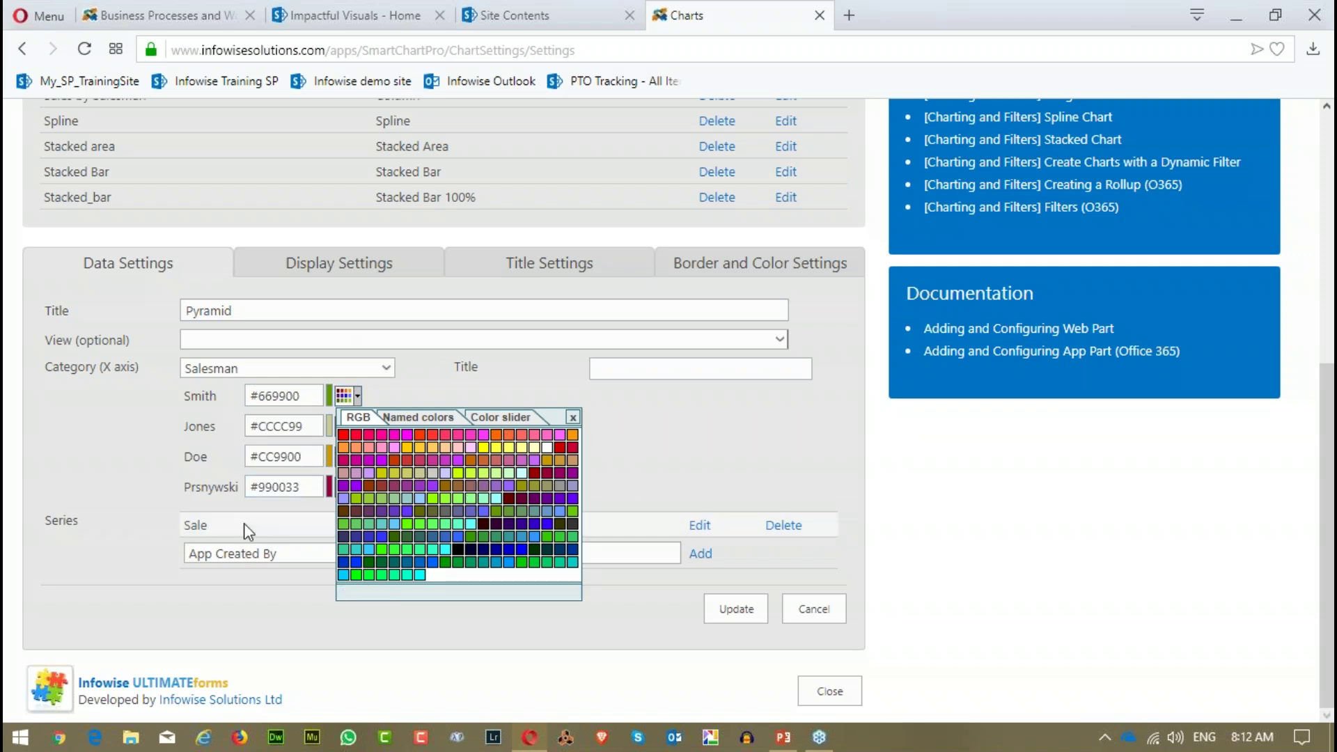
left_click(572, 417)
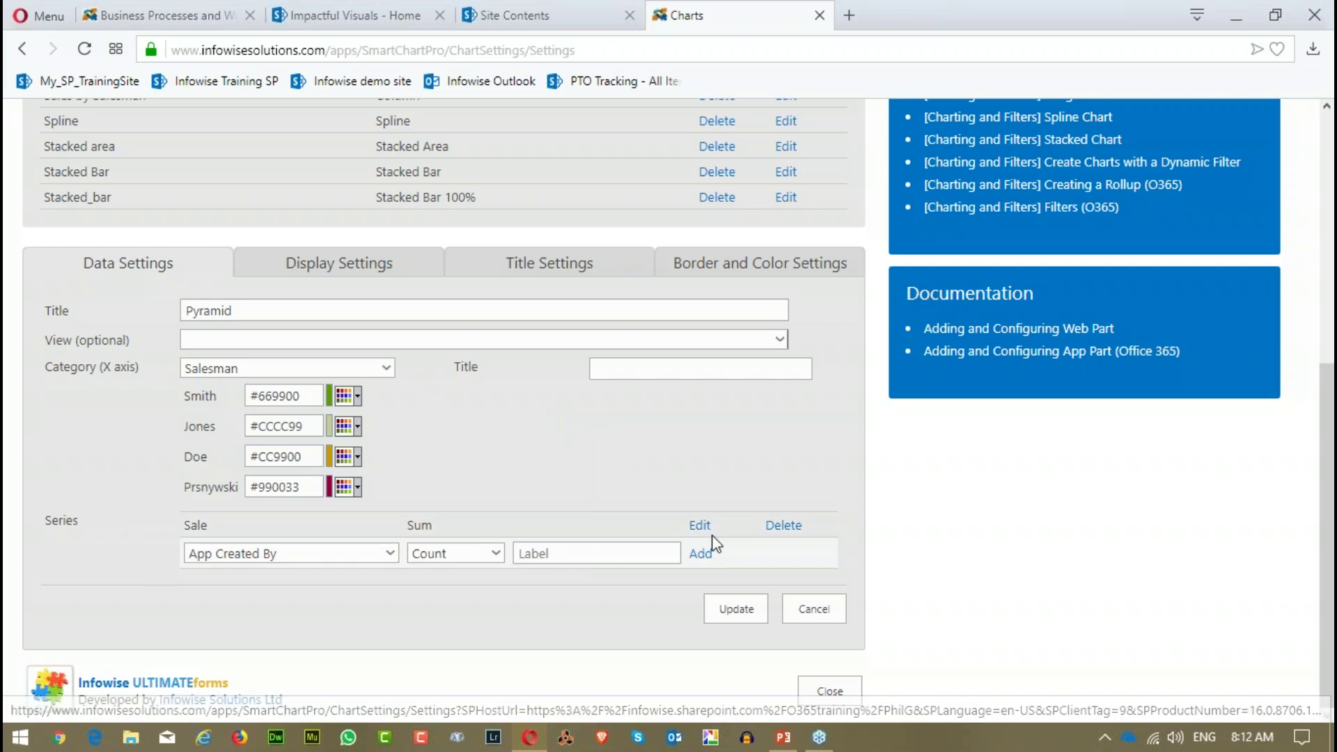
Step: Review the Pyramid chart's display settings and browse the available chart types without changing the selection
left_click(371, 270)
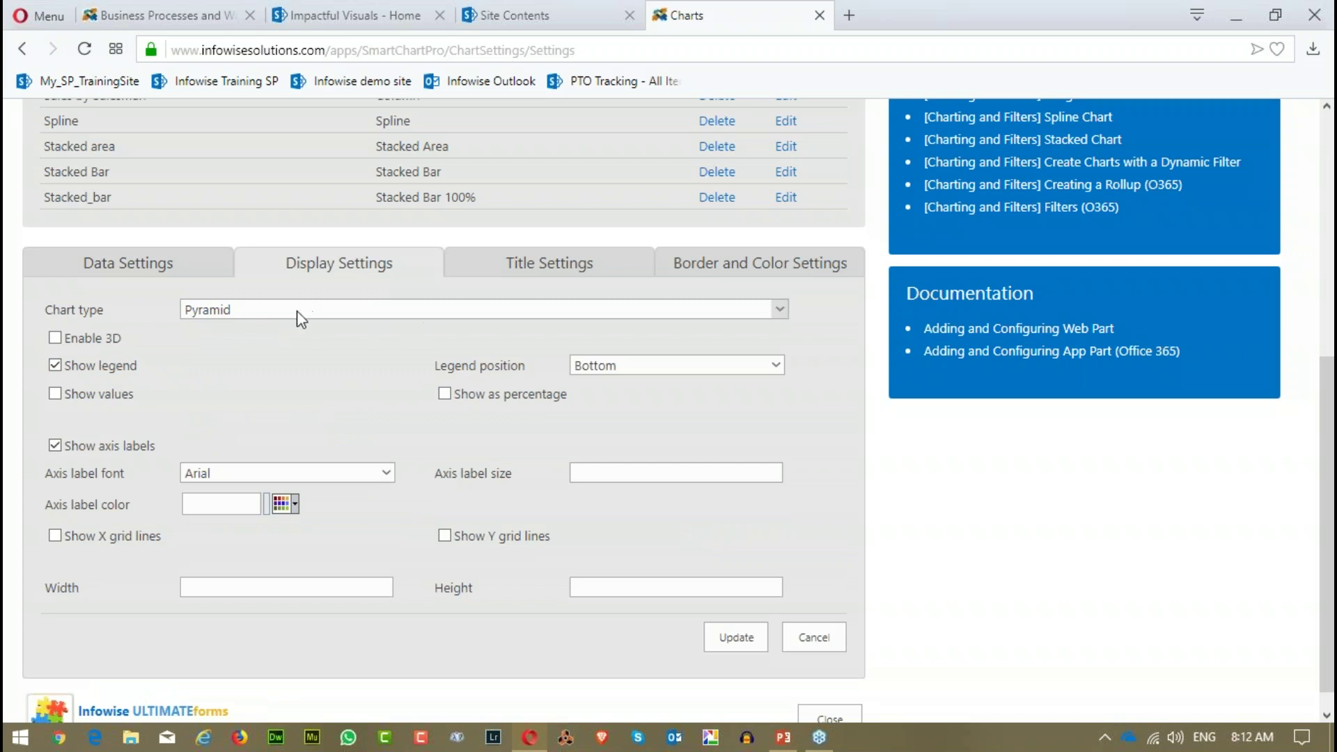
left_click(780, 311)
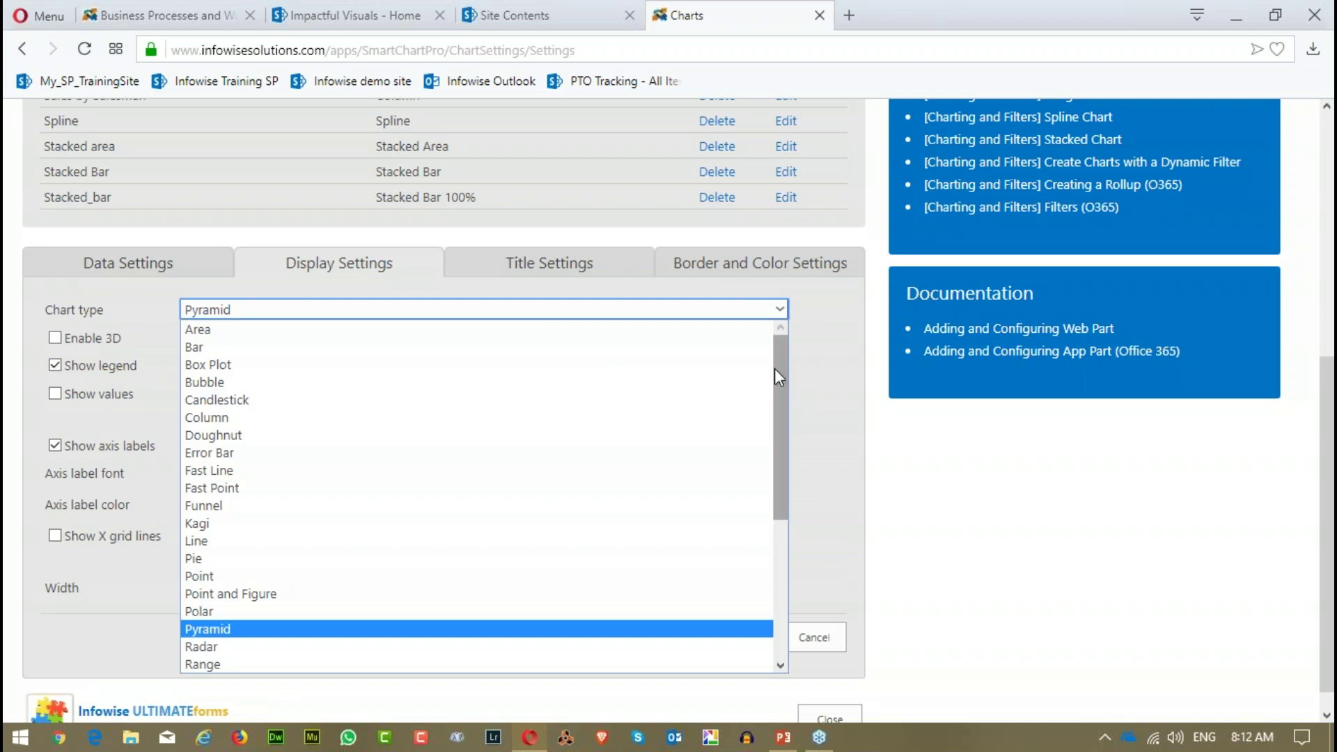
mouse_move(776, 366)
left_mouse_down()
mouse_move(791, 538)
mouse_move(800, 359)
left_mouse_up()
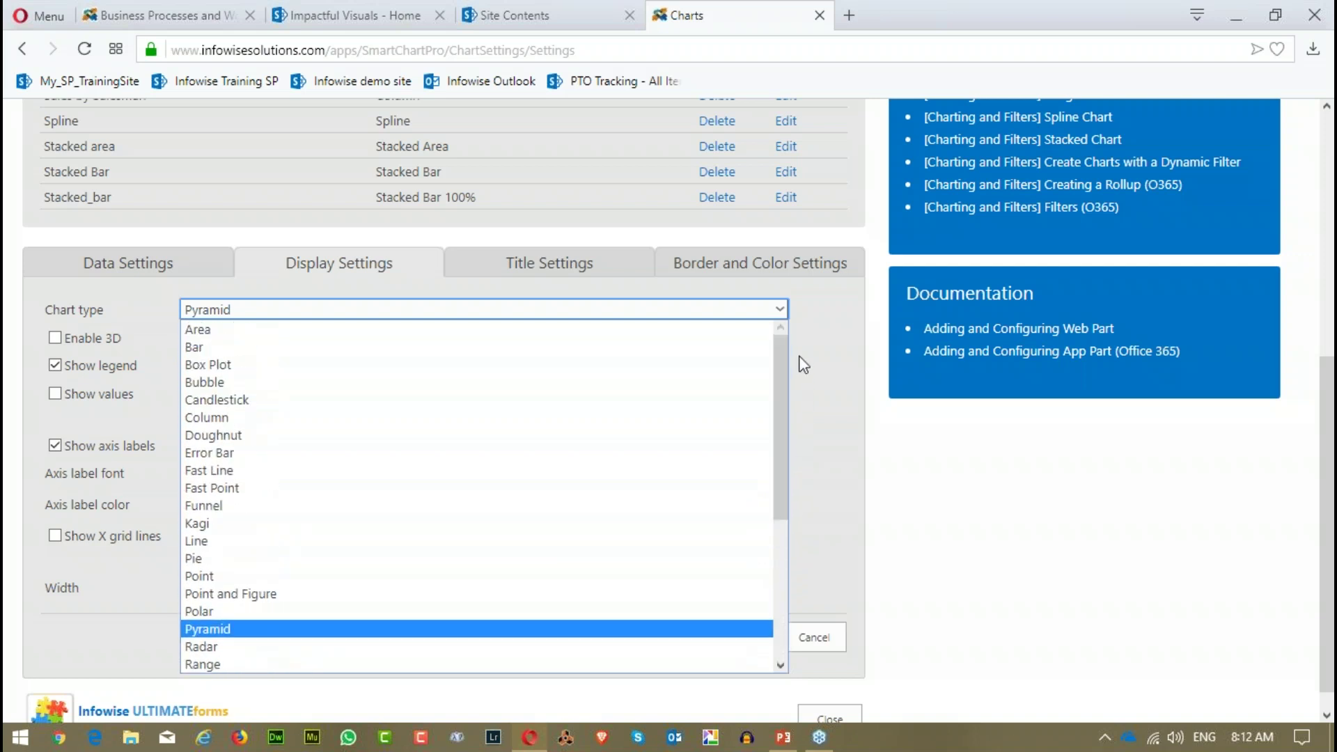
left_click(830, 399)
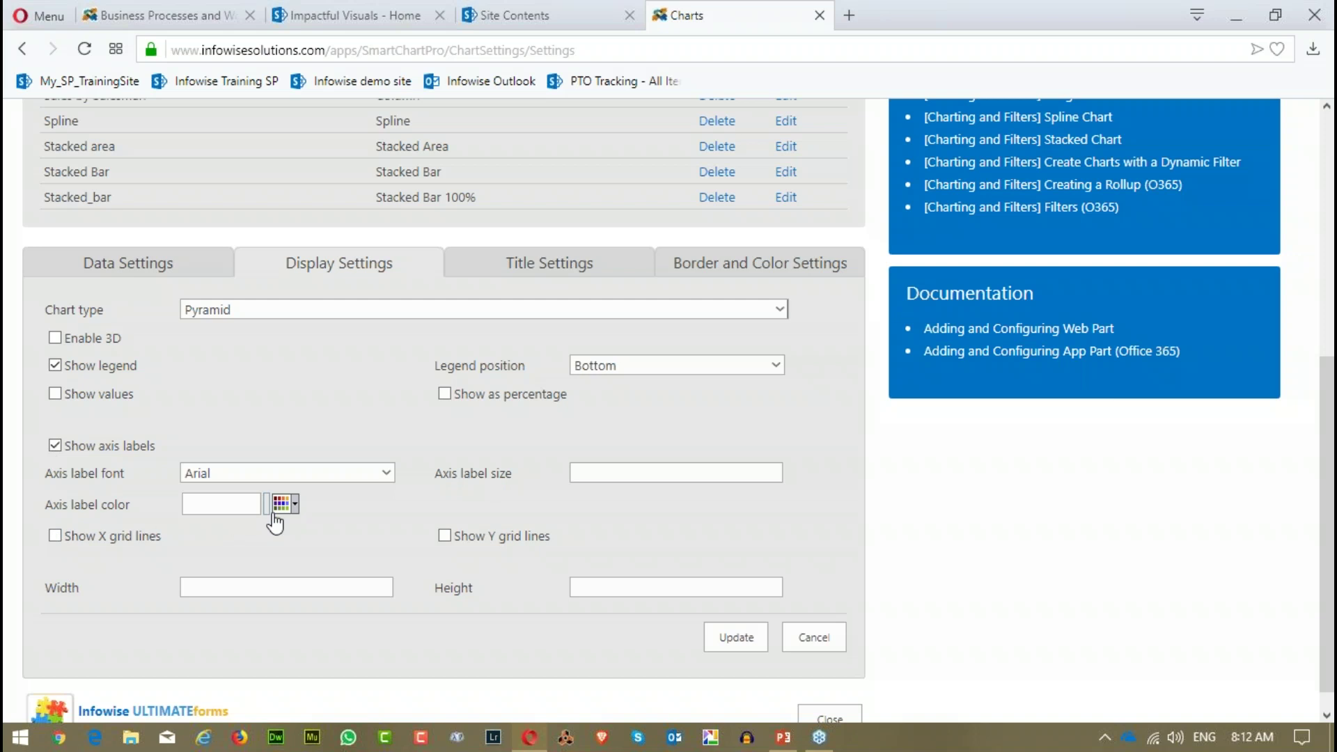
Step: Review the Pyramid chart's title settings and its border and color settings
left_click(554, 263)
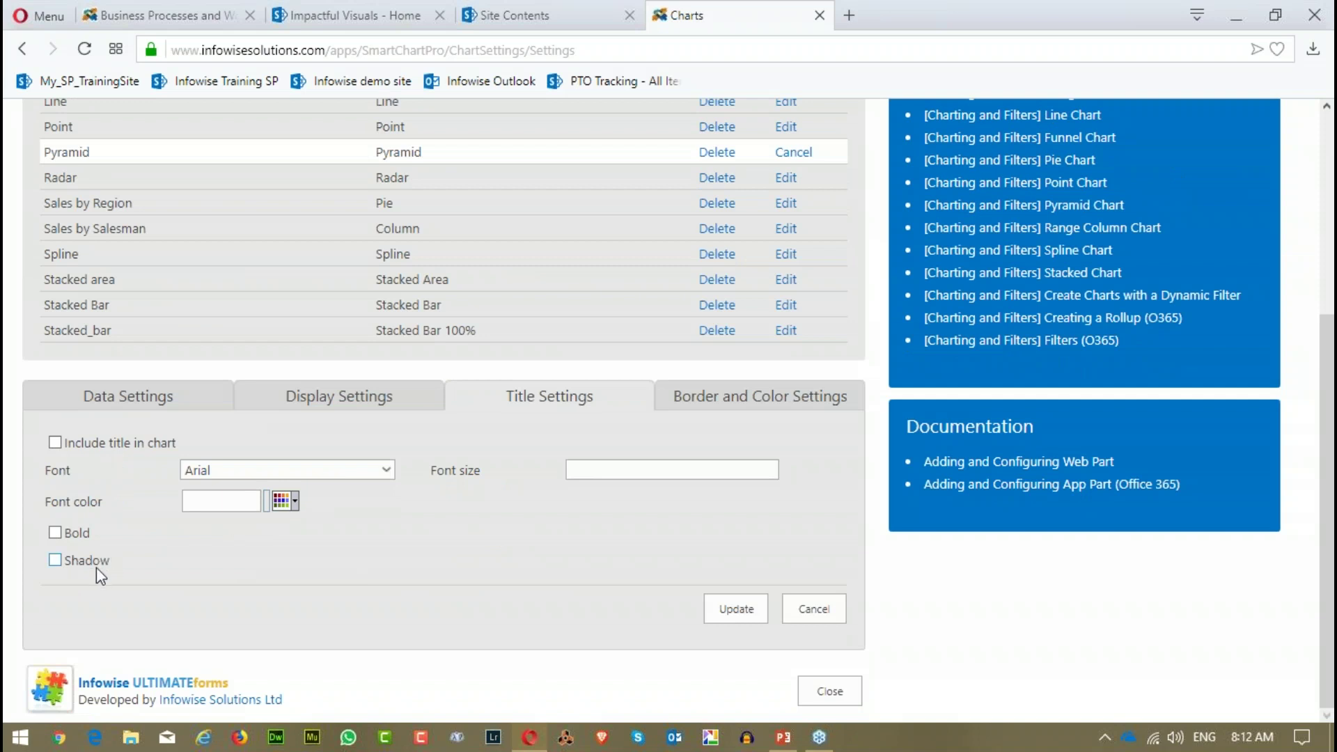
left_click(722, 413)
scroll(618, 540, "down", 2)
scroll(621, 540, "down", 2)
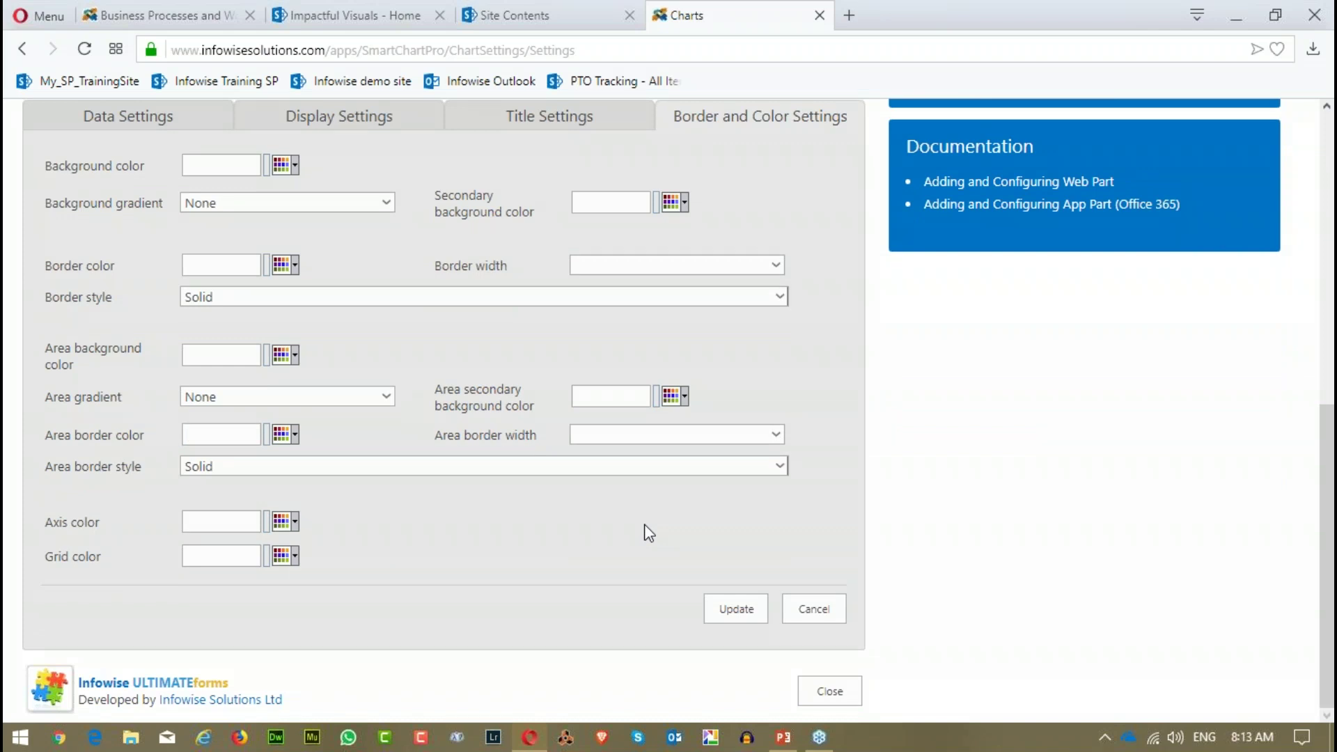
scroll(649, 516, "up", 8)
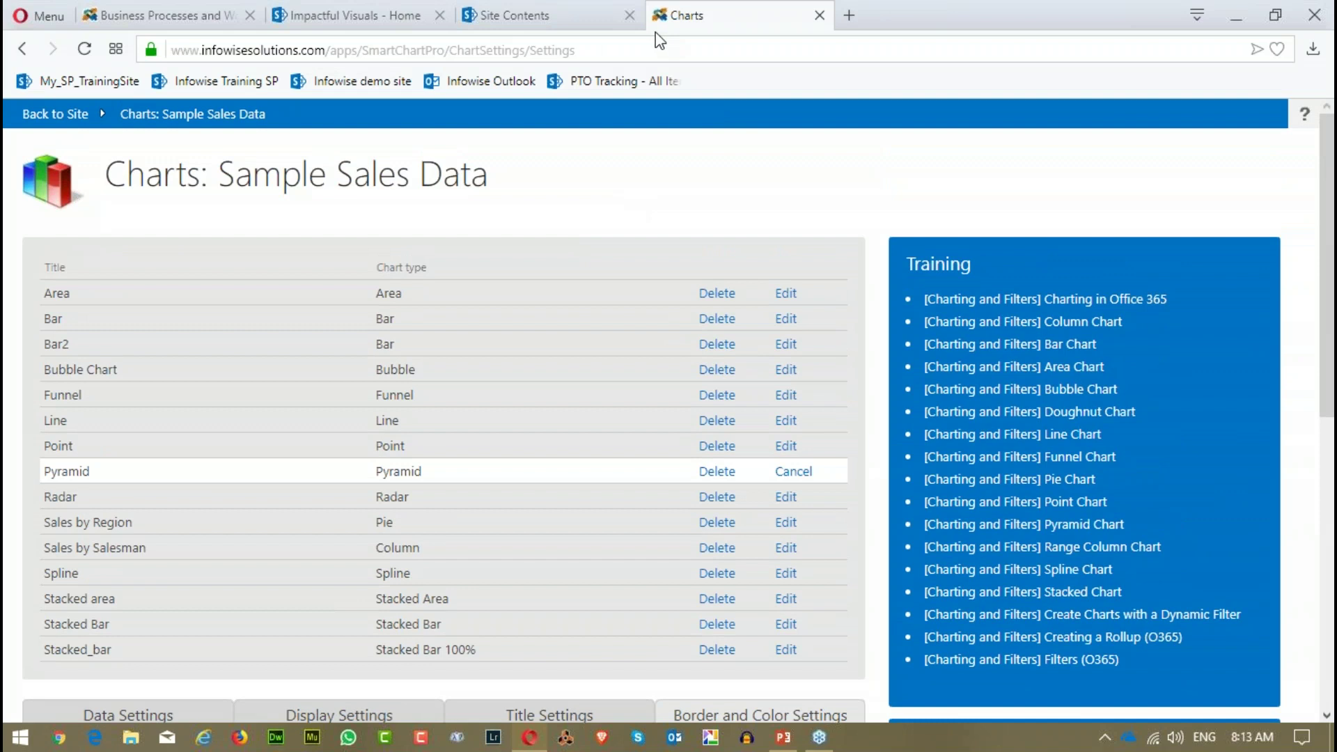
Step: Return to the Impactful Visuals site home page and dismiss the script error
left_click(56, 115)
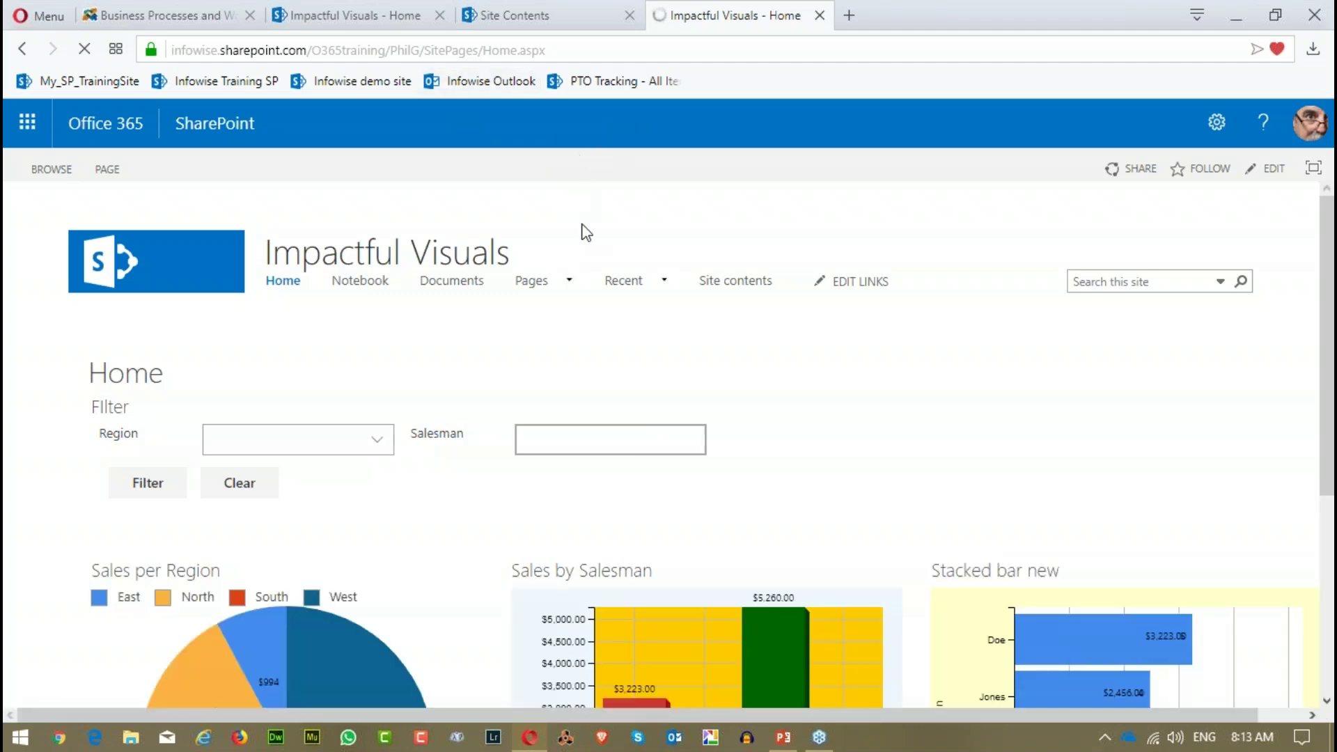
mouse_move(614, 278)
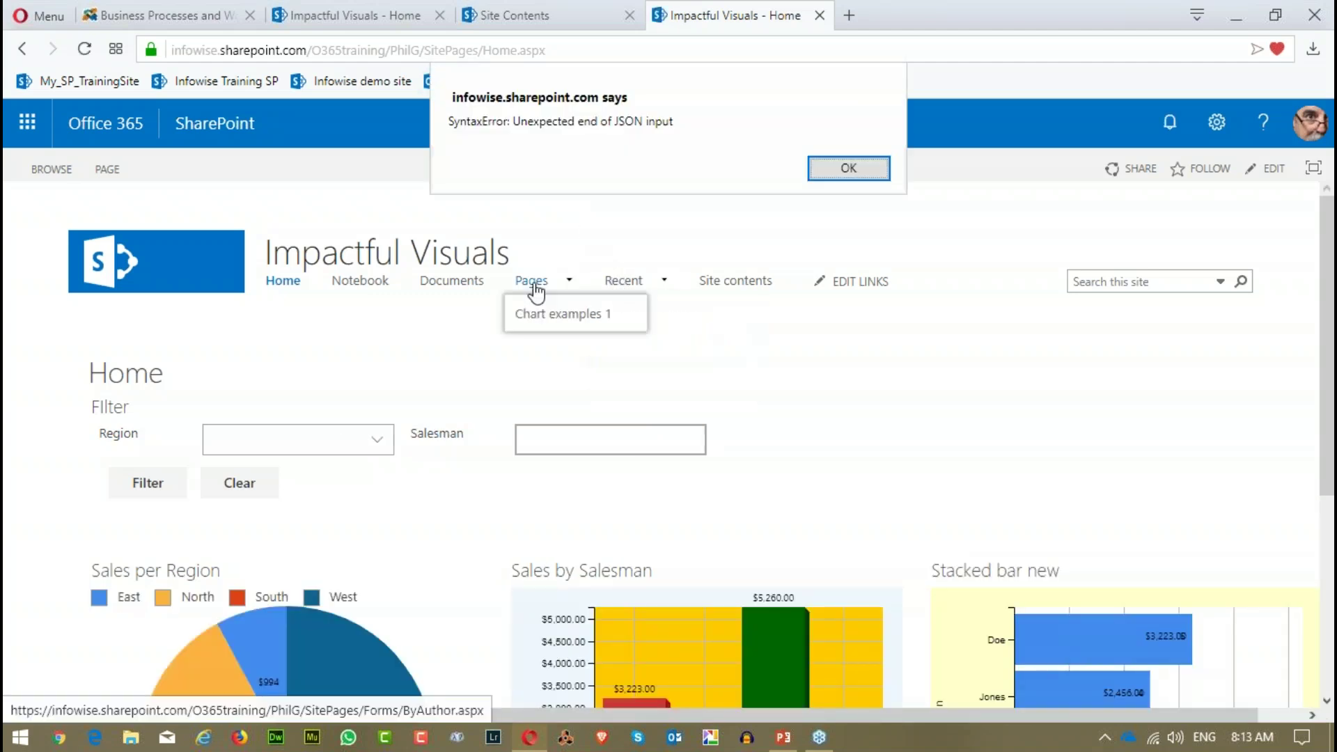
left_click(834, 167)
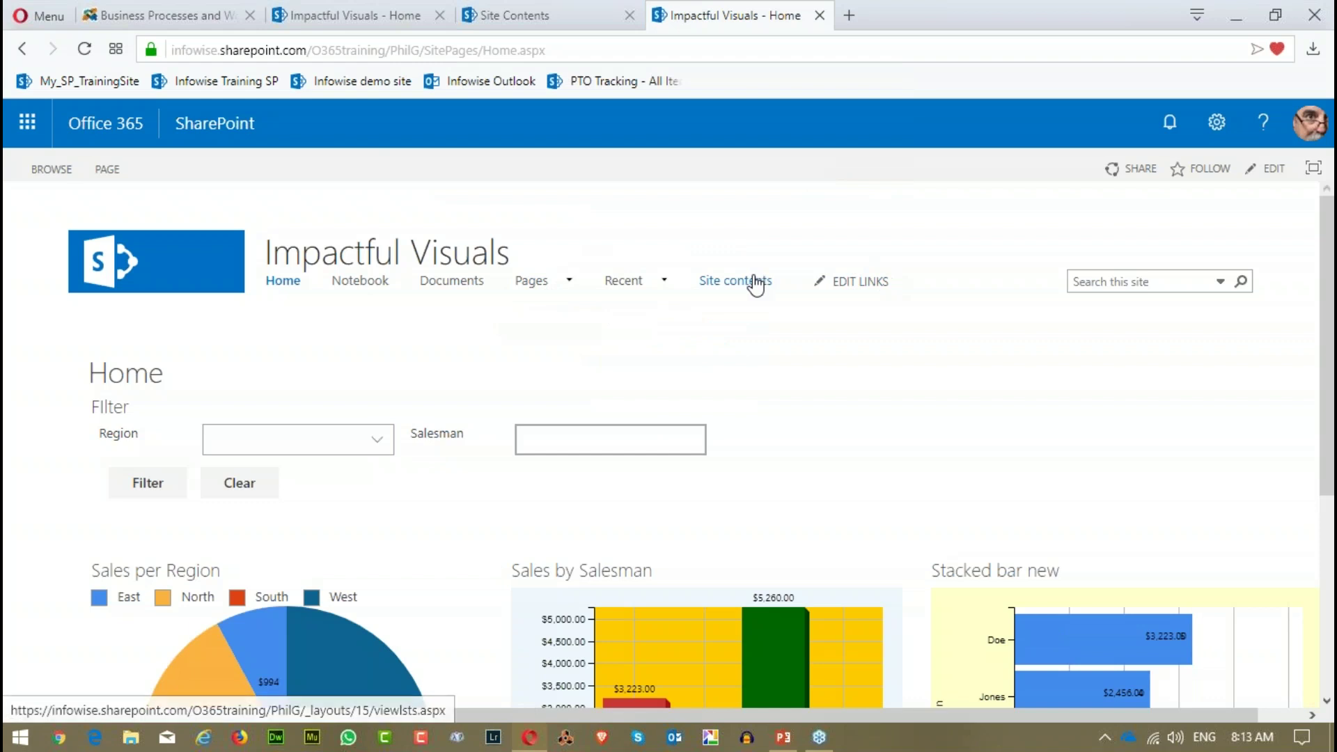
Step: Open the Site Pages library from the site contents and look through its pages
left_click(752, 284)
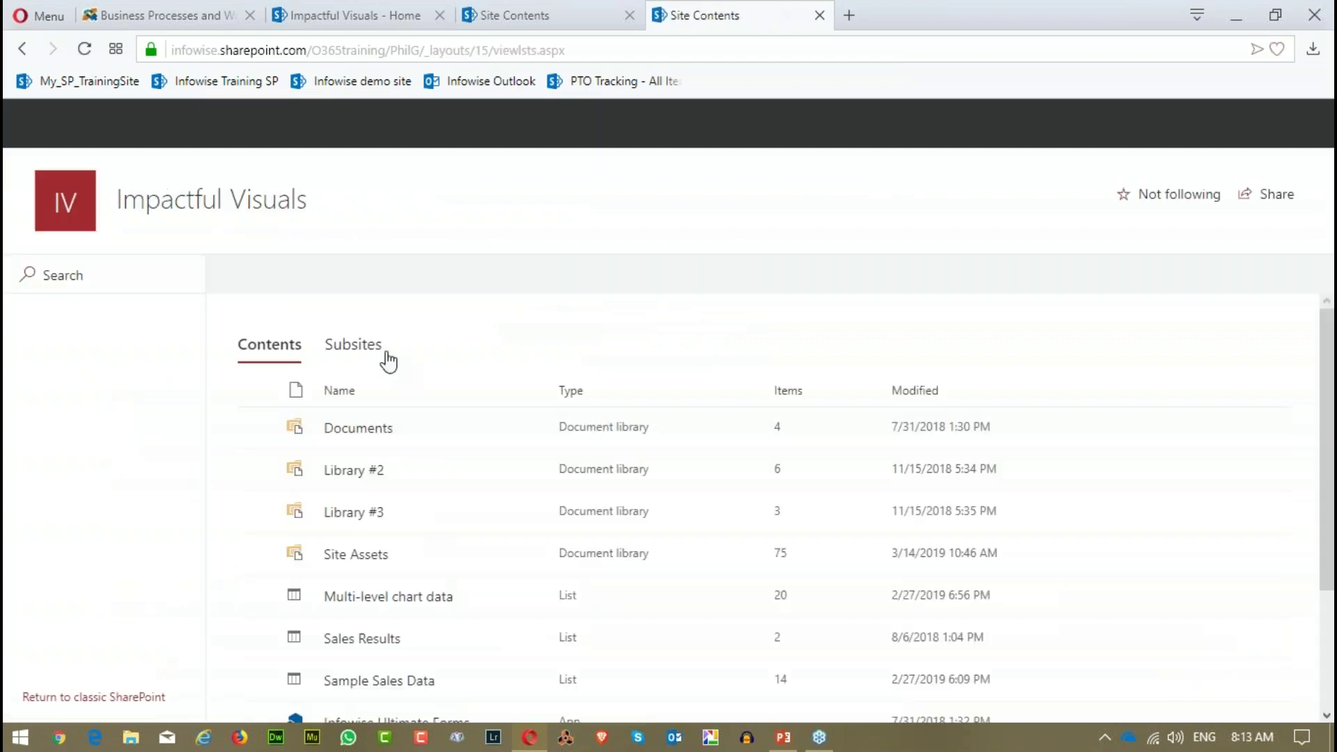
scroll(428, 519, "down", 3)
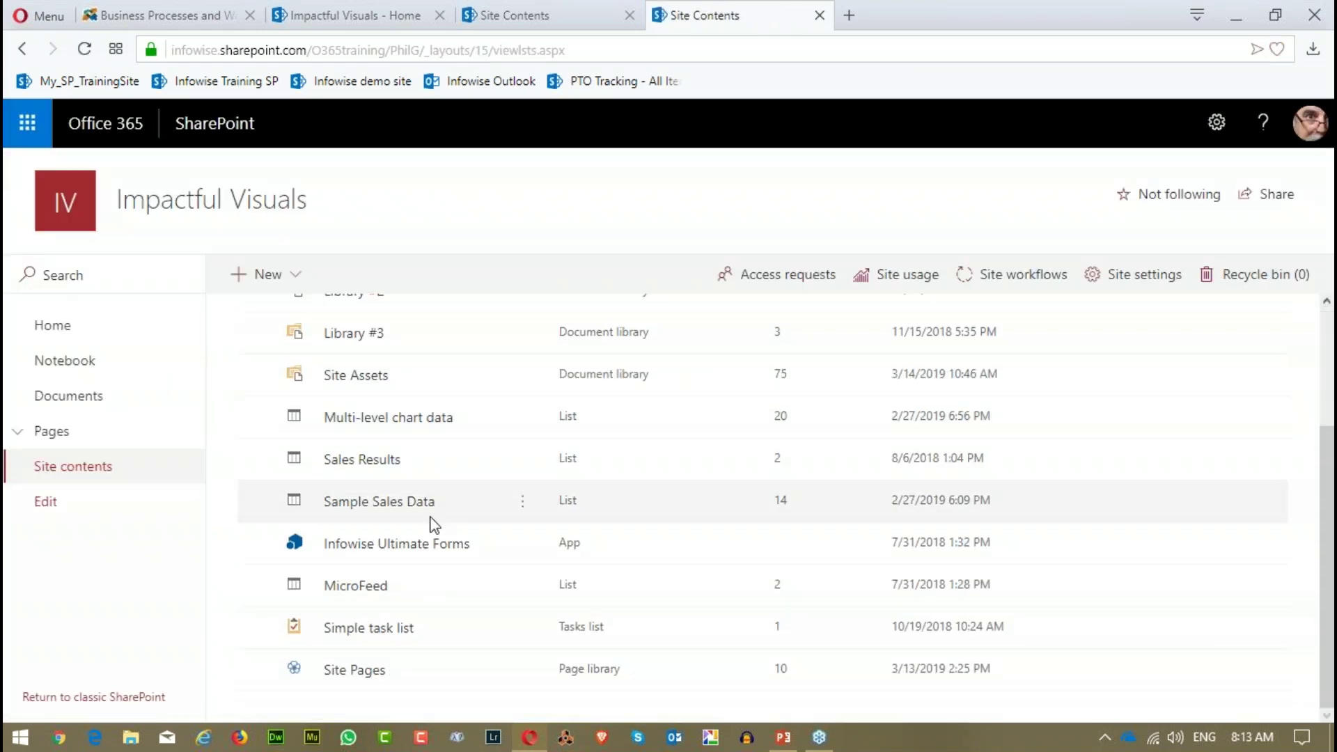
left_click(361, 669)
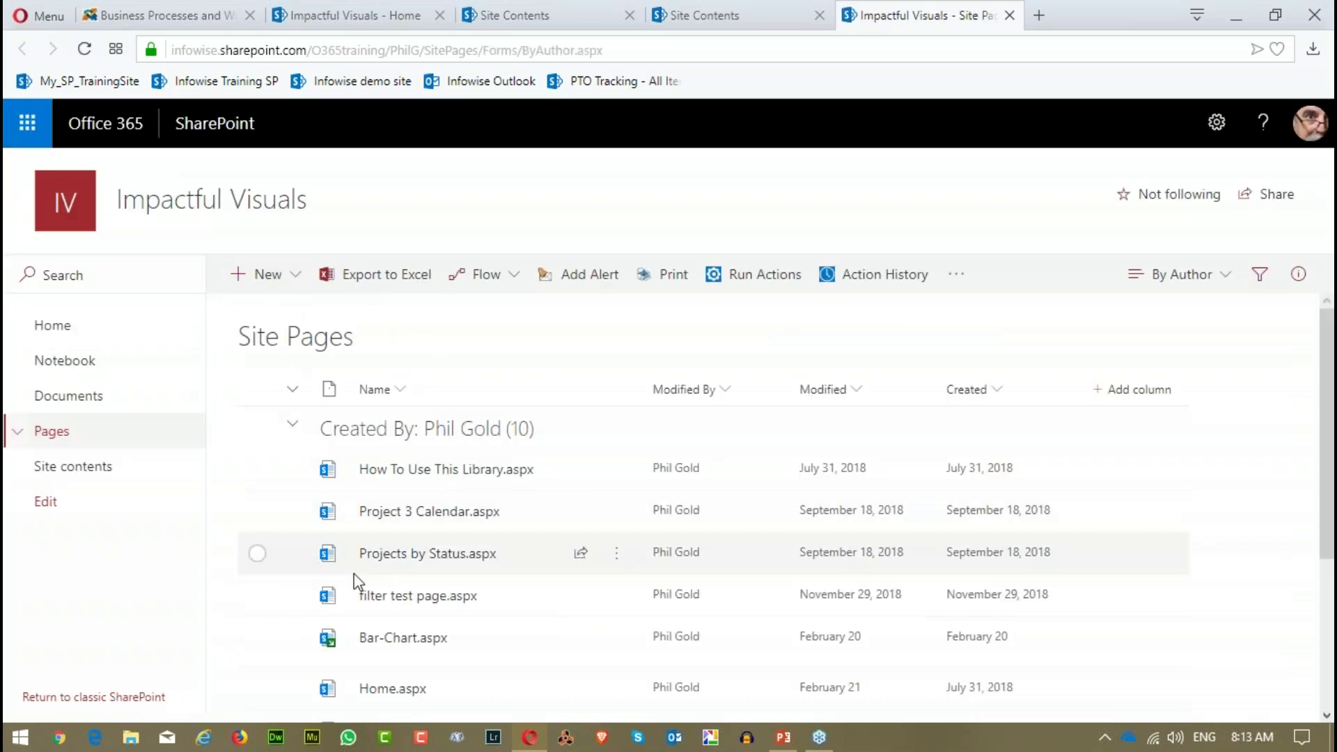
scroll(342, 659, "down", 4)
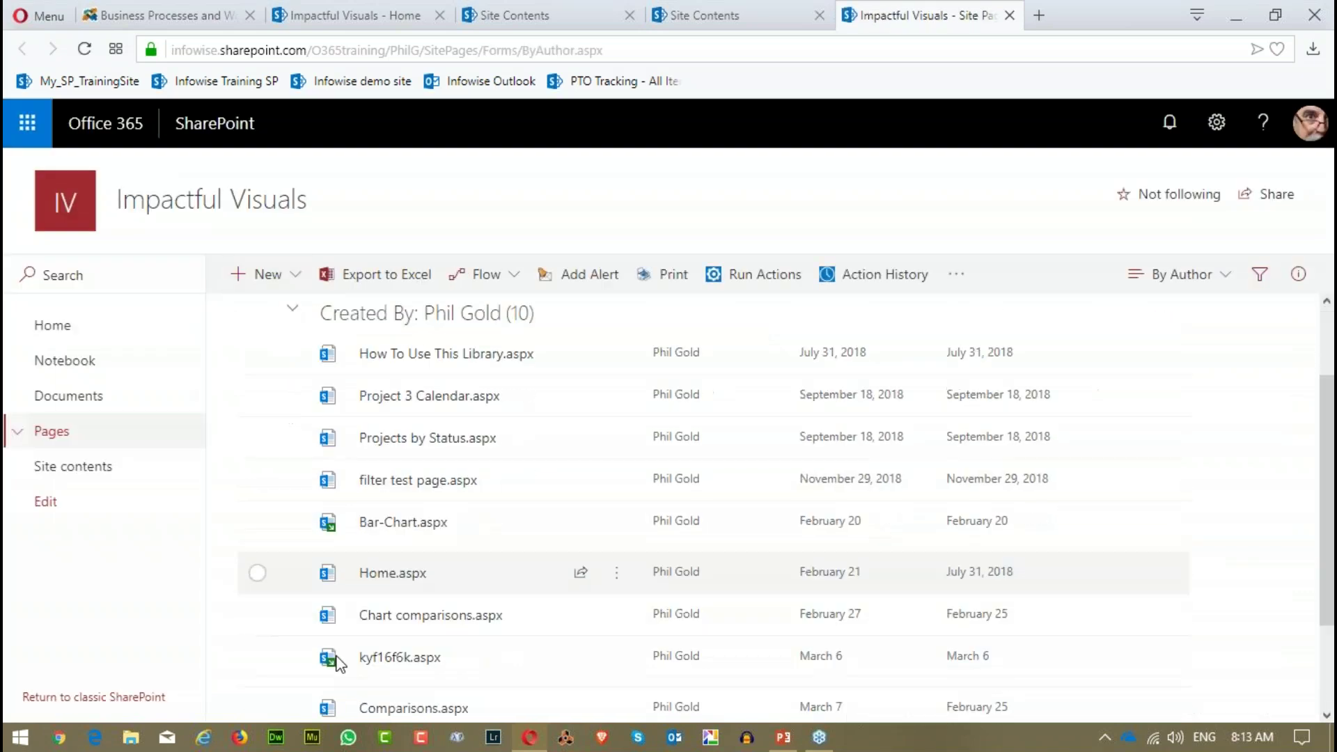
left_click(391, 616)
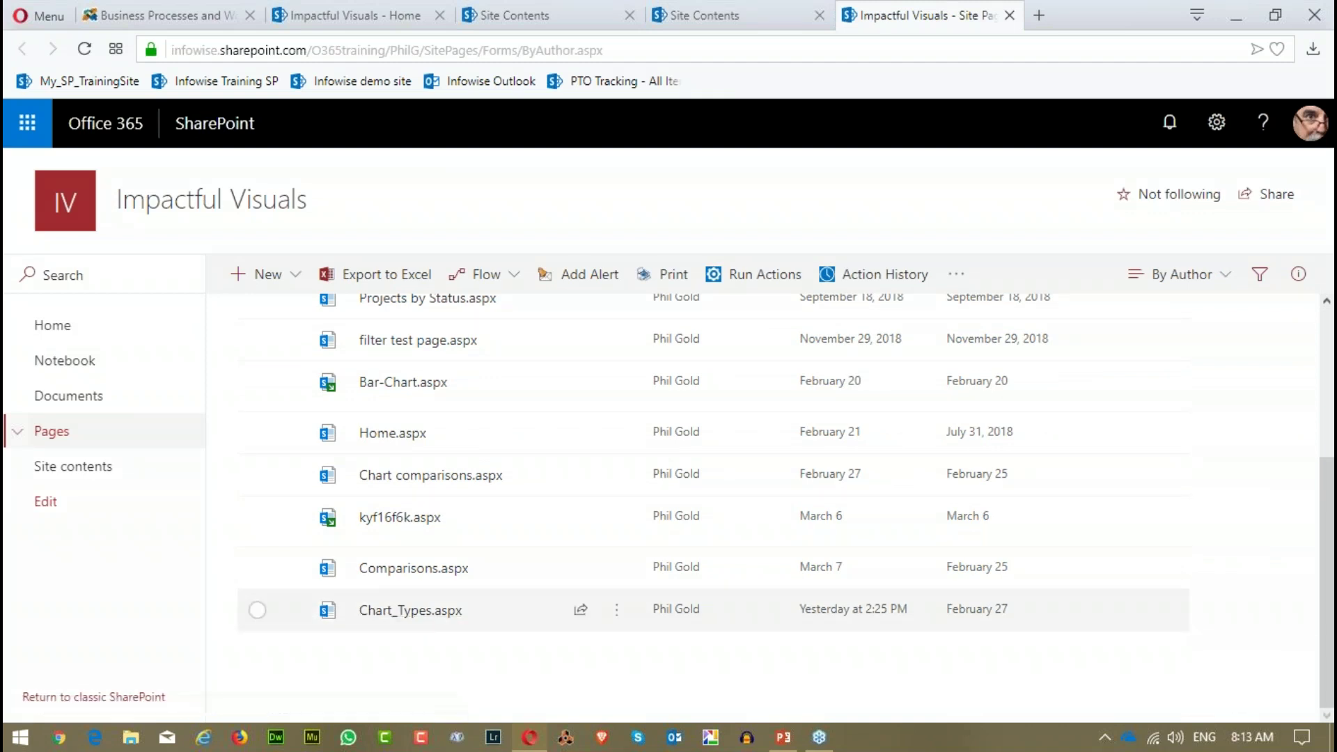
scroll(581, 362, "up", 4)
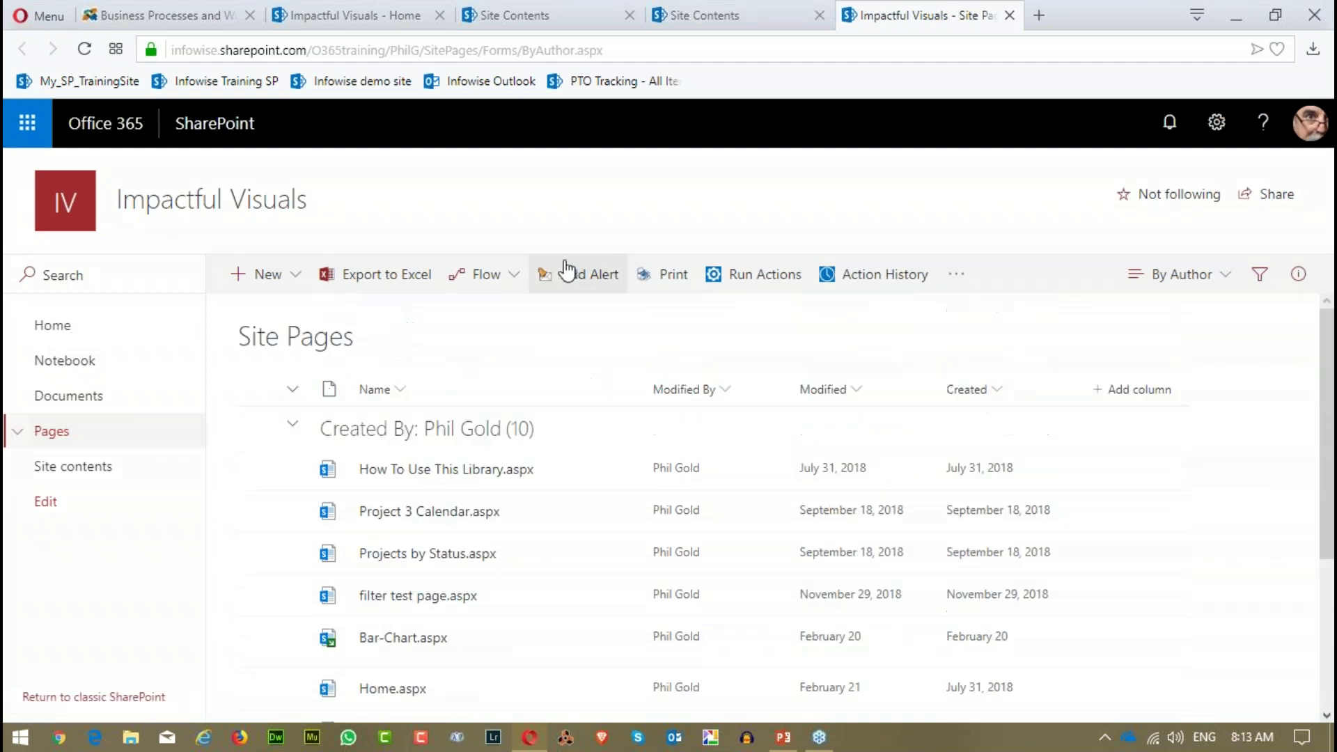
Step: Open the Chart examples 1 page from the site's home page and compare its pyramid, pie, column and funnel charts
left_click(64, 333)
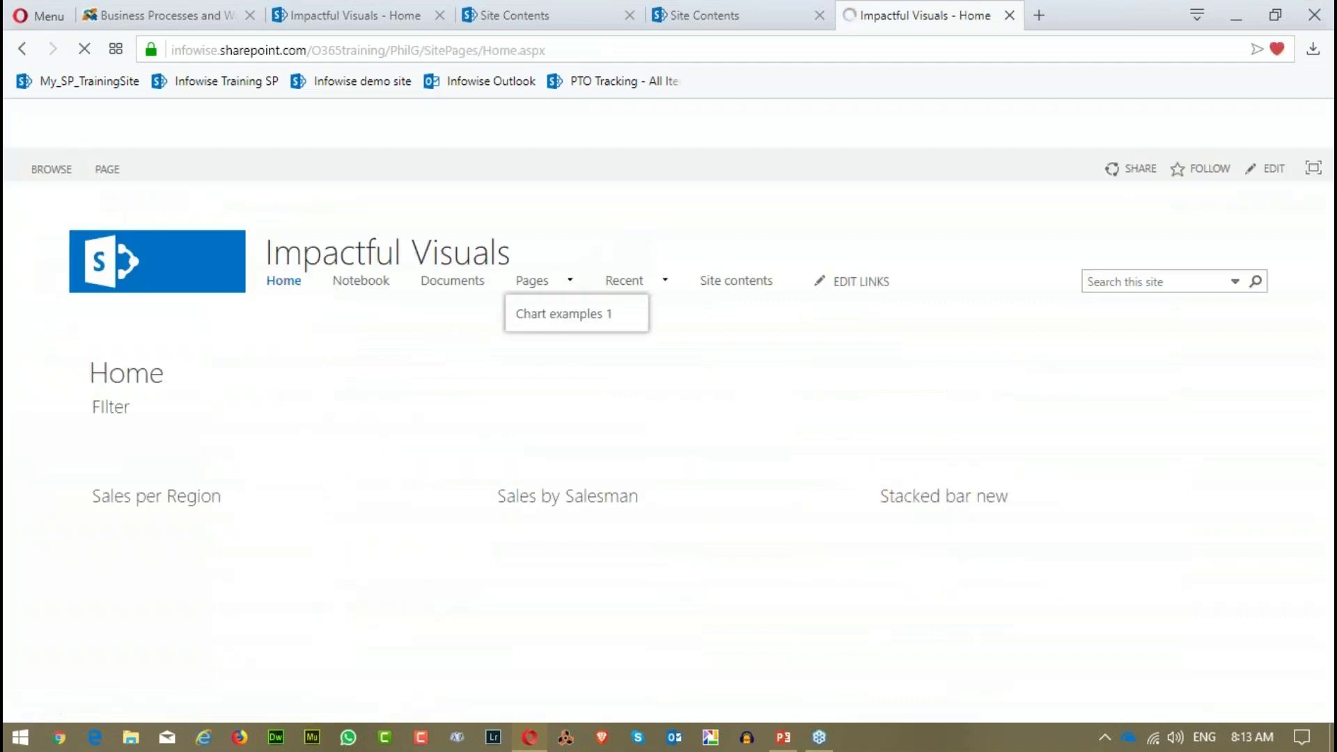
left_click(553, 315)
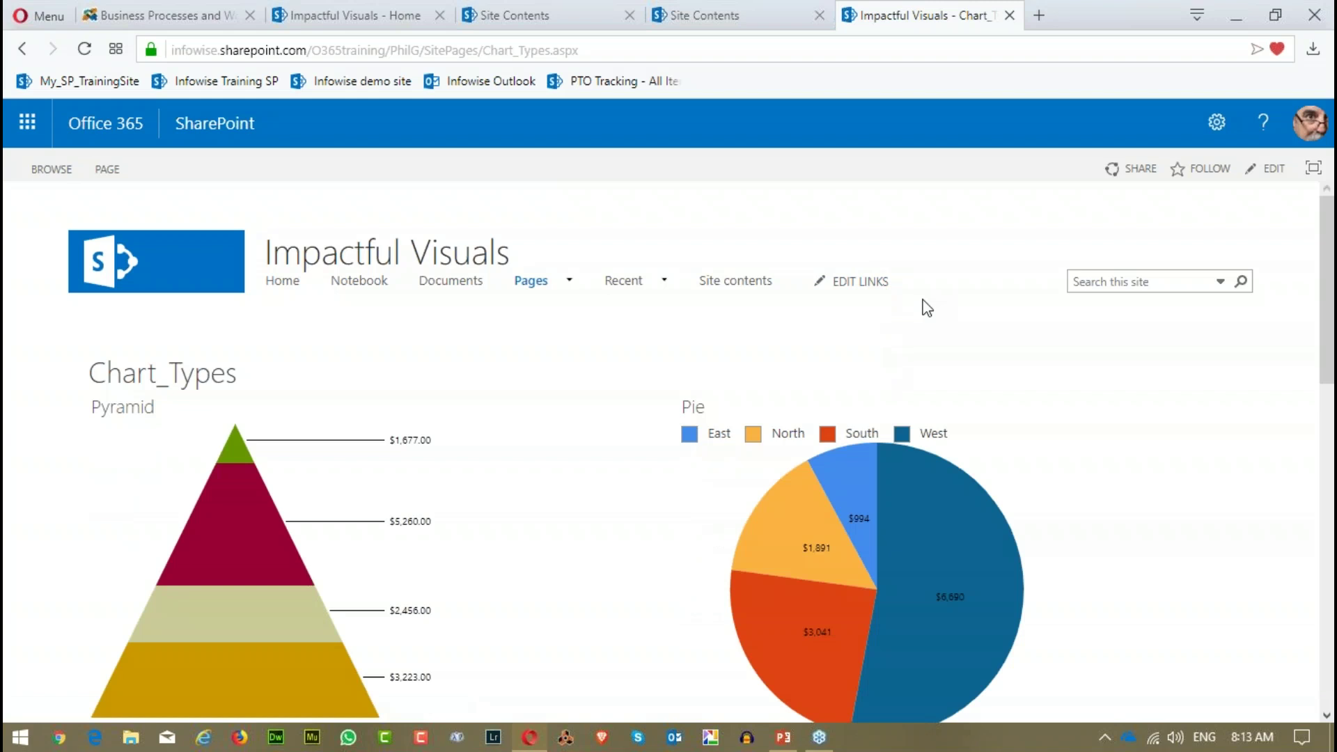
scroll(1022, 324, "down", 2)
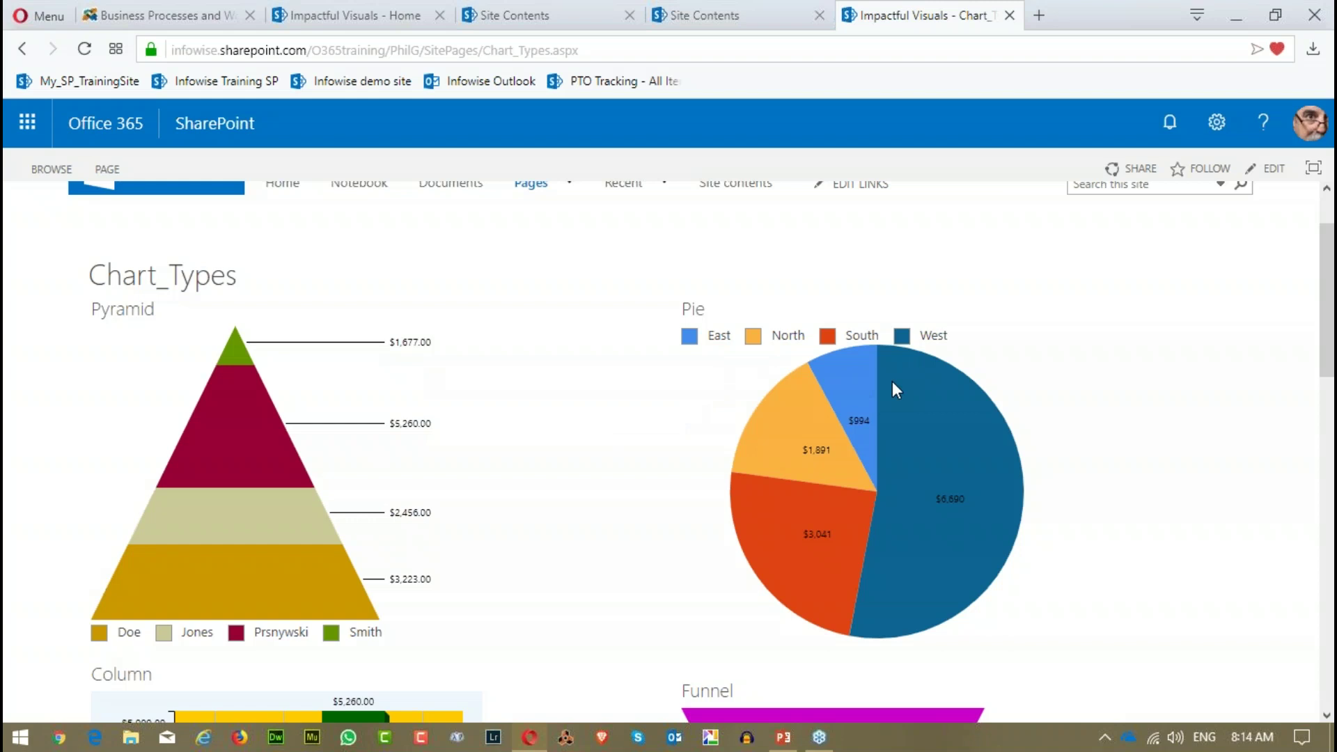
scroll(699, 388, "down", 5)
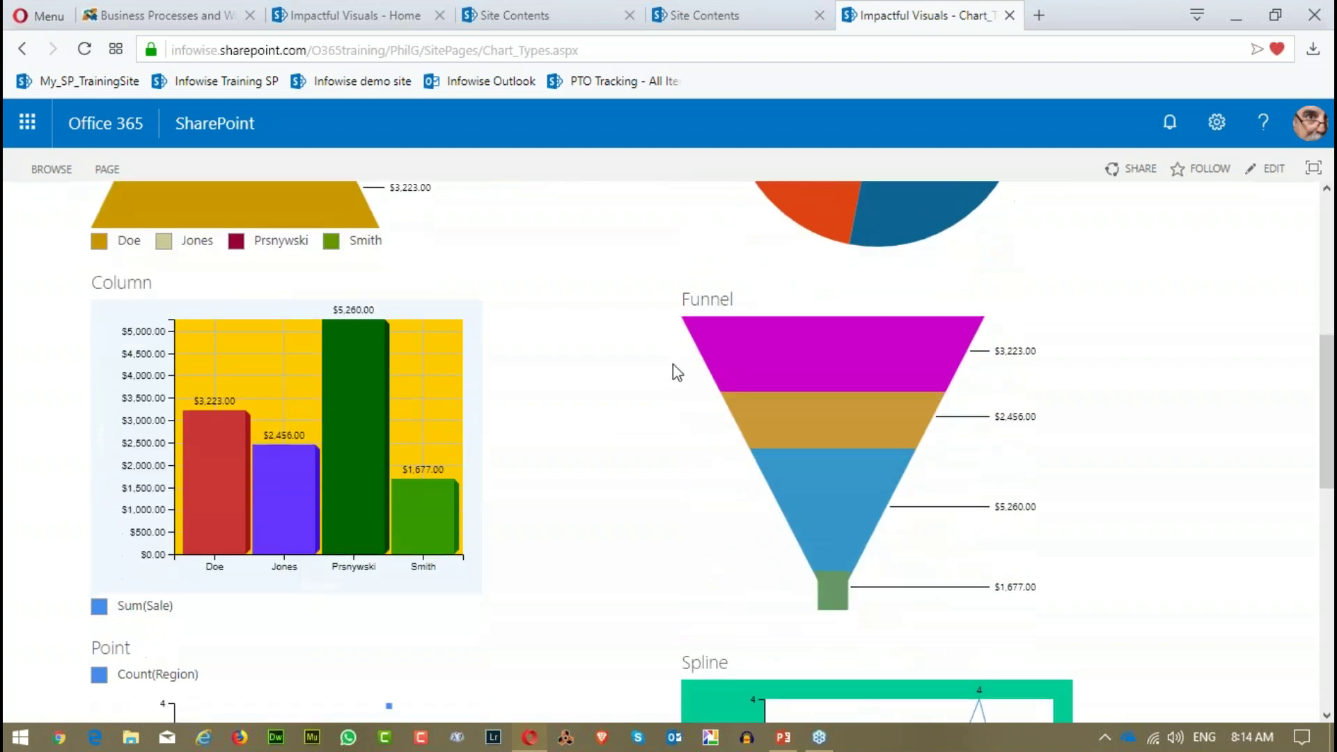
scroll(674, 373, "down", 1)
scroll(111, 244, "up", 1)
scroll(263, 311, "up", 7)
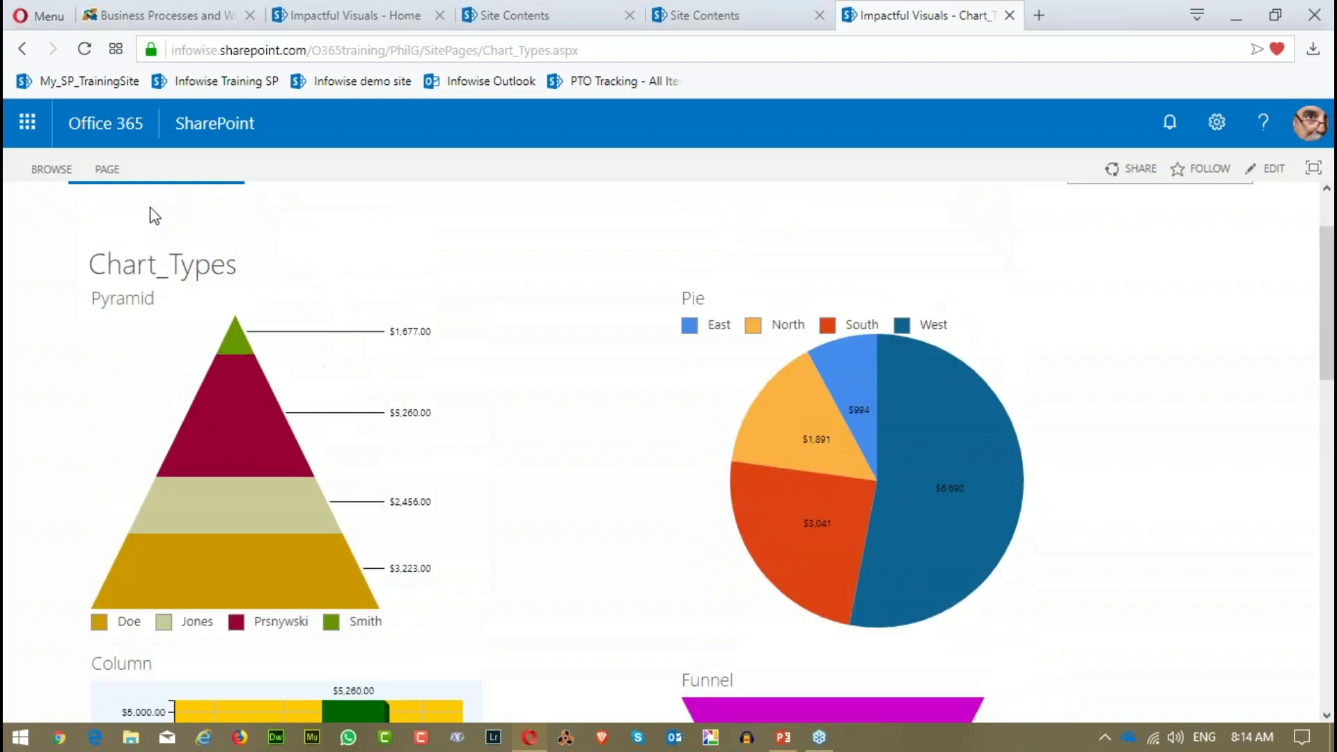
scroll(164, 361, "down", 1)
scroll(546, 316, "up", 1)
Step: Open the recently used Sample Sales Data list and switch it to classic SharePoint
mouse_move(550, 287)
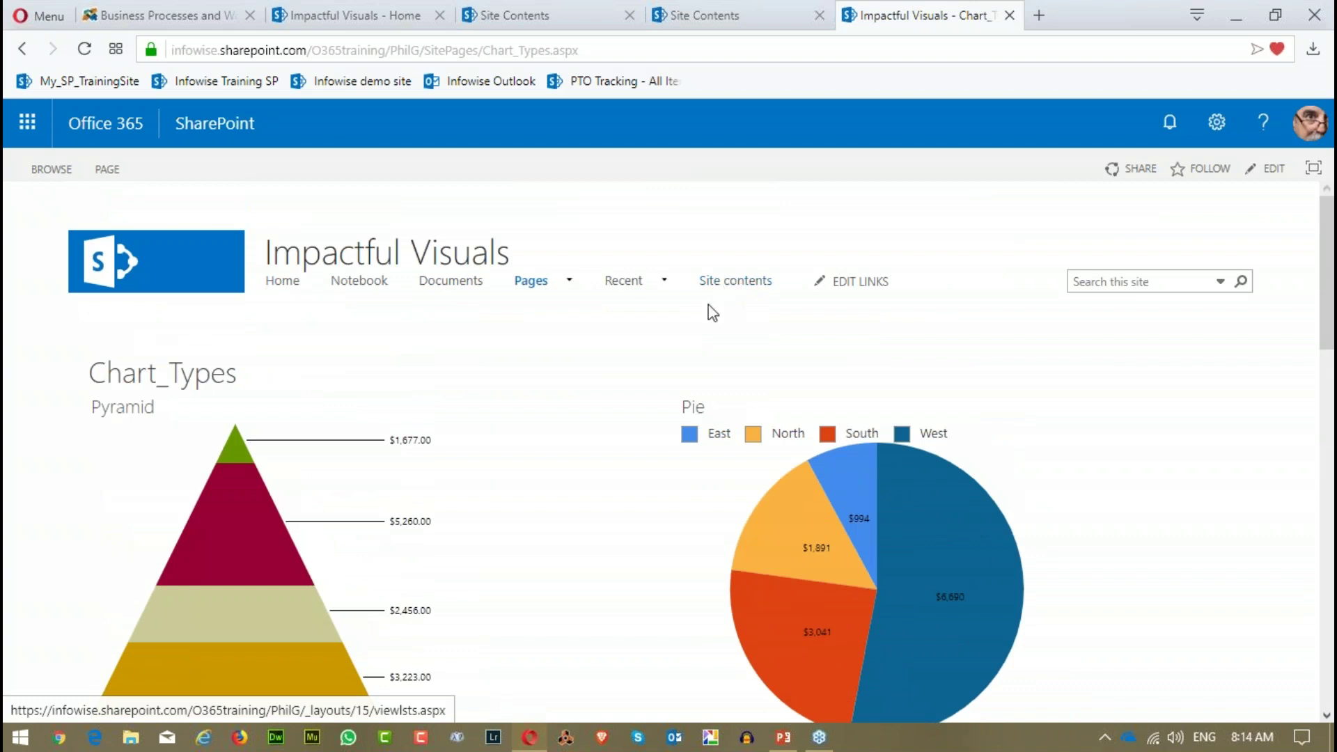
mouse_move(630, 291)
left_click(635, 366)
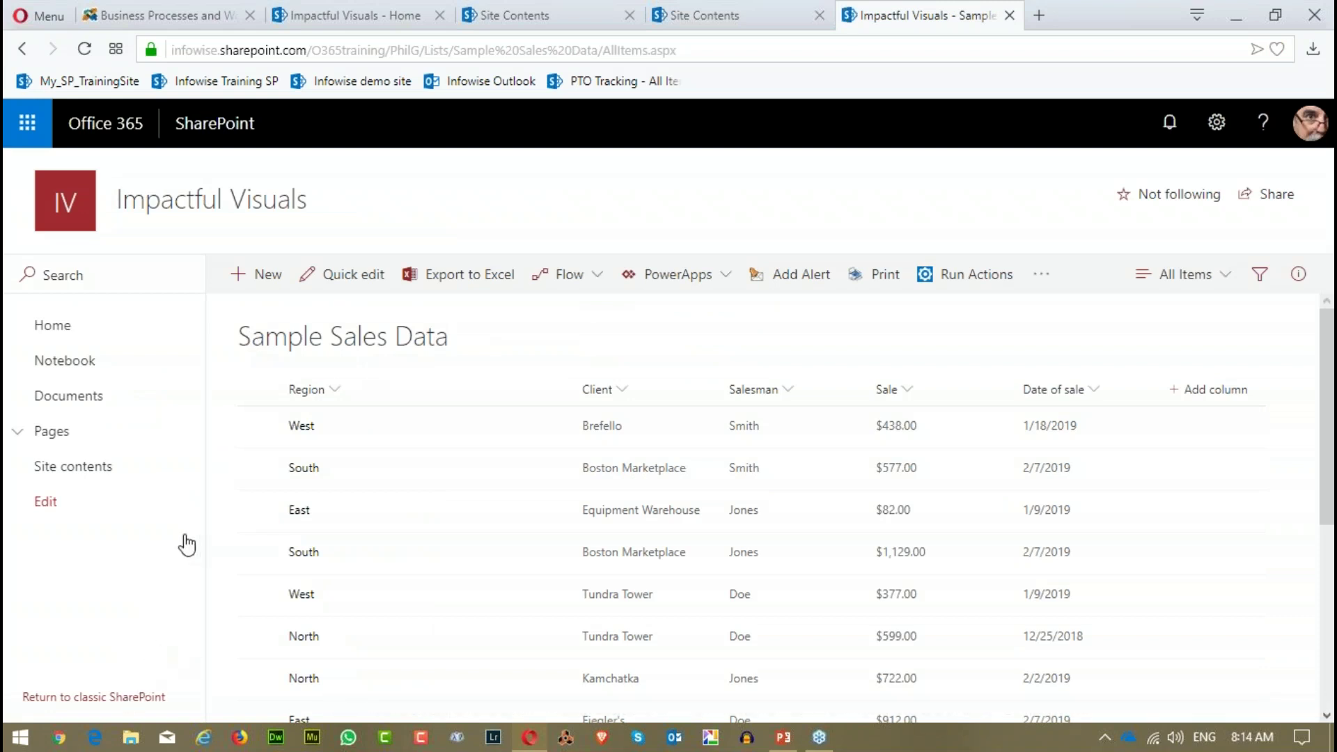
left_click(94, 696)
Step: Launch the Infowise design settings for the Sample Sales Data list and open its Charts configuration
mouse_move(622, 261)
left_click(157, 169)
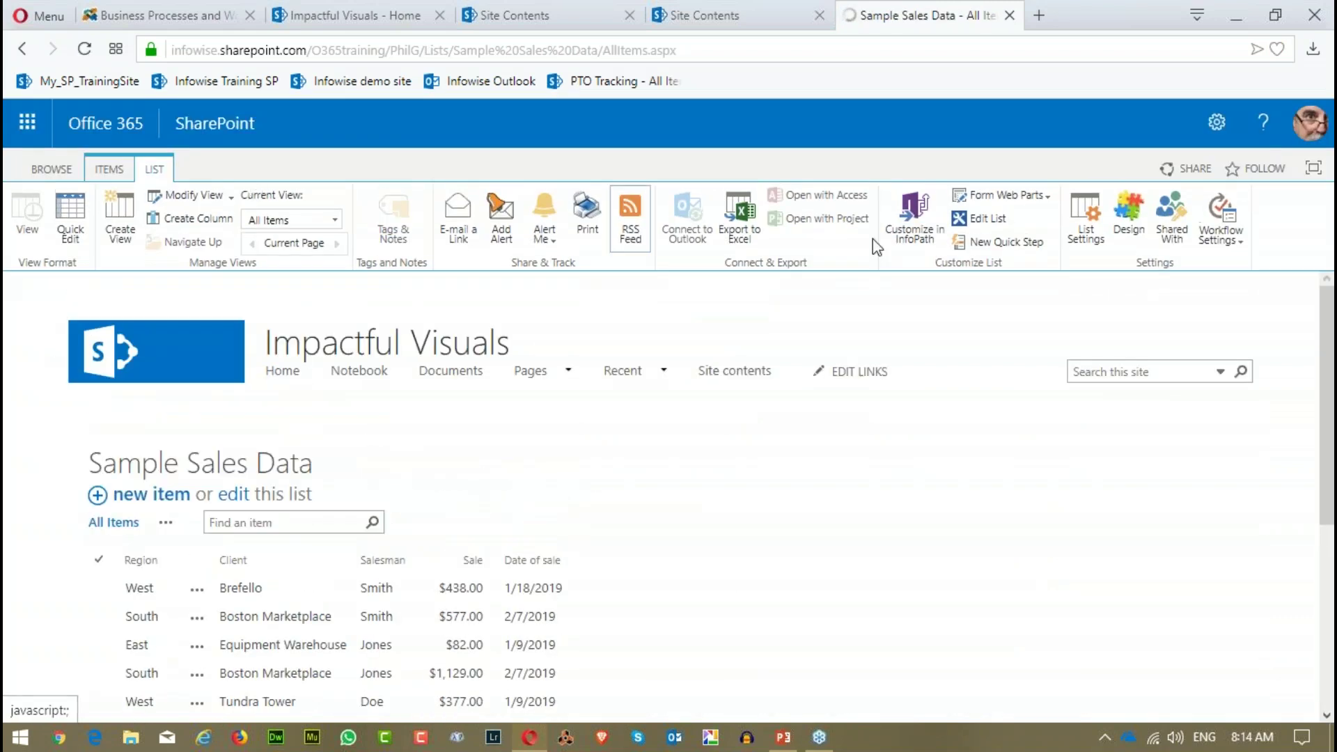
left_click(1124, 209)
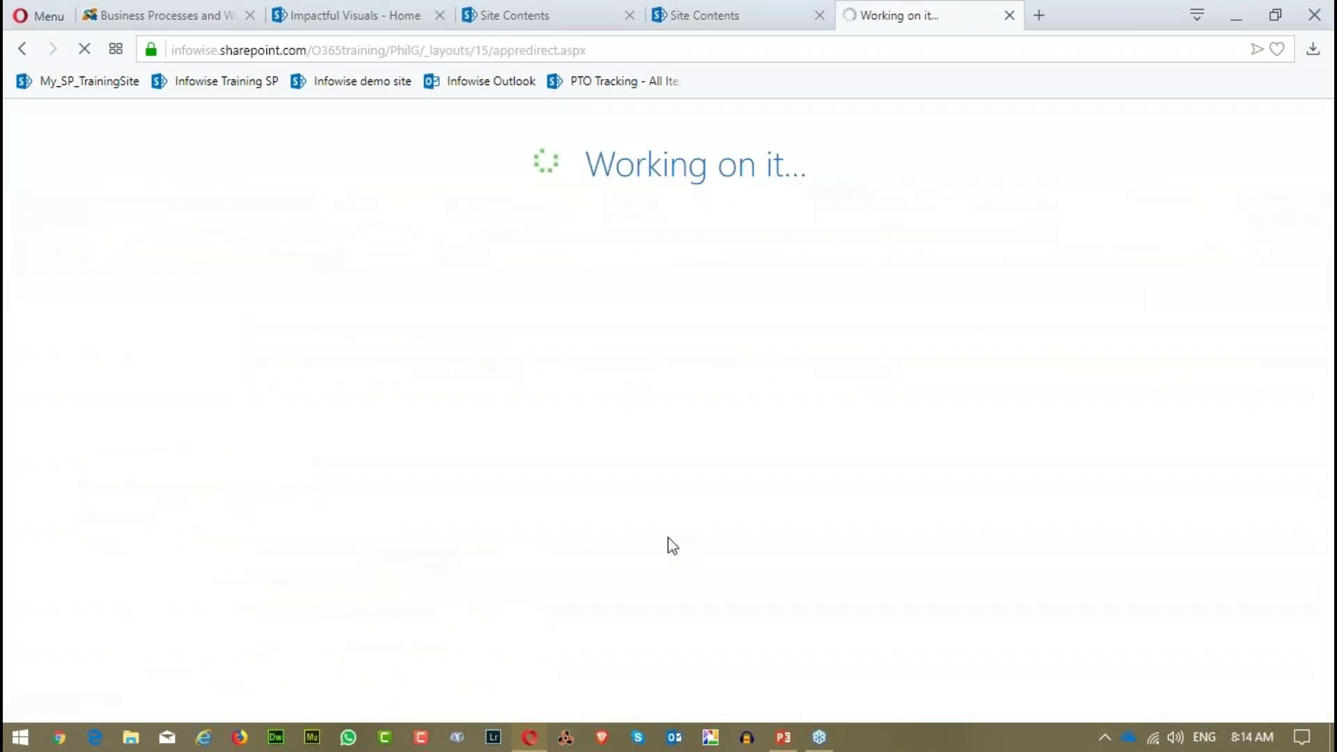
scroll(662, 540, "down", 10)
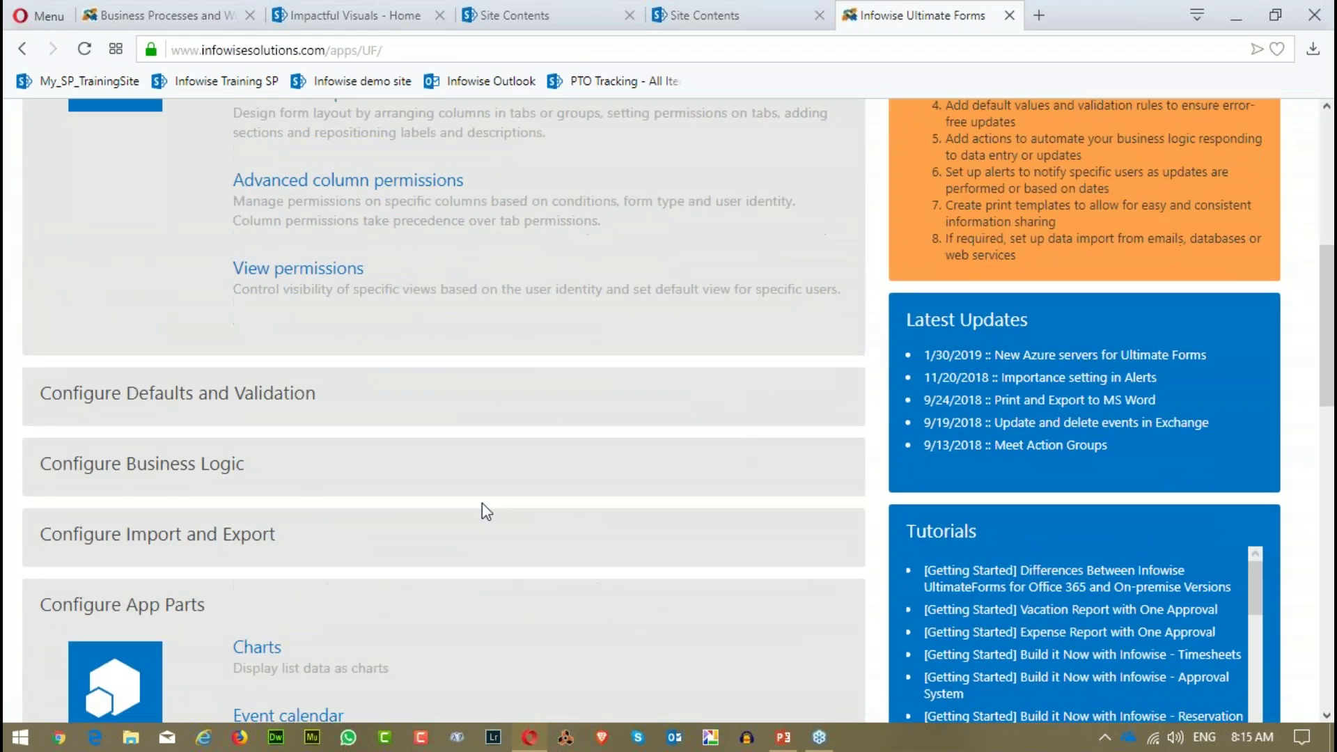
left_click(267, 479)
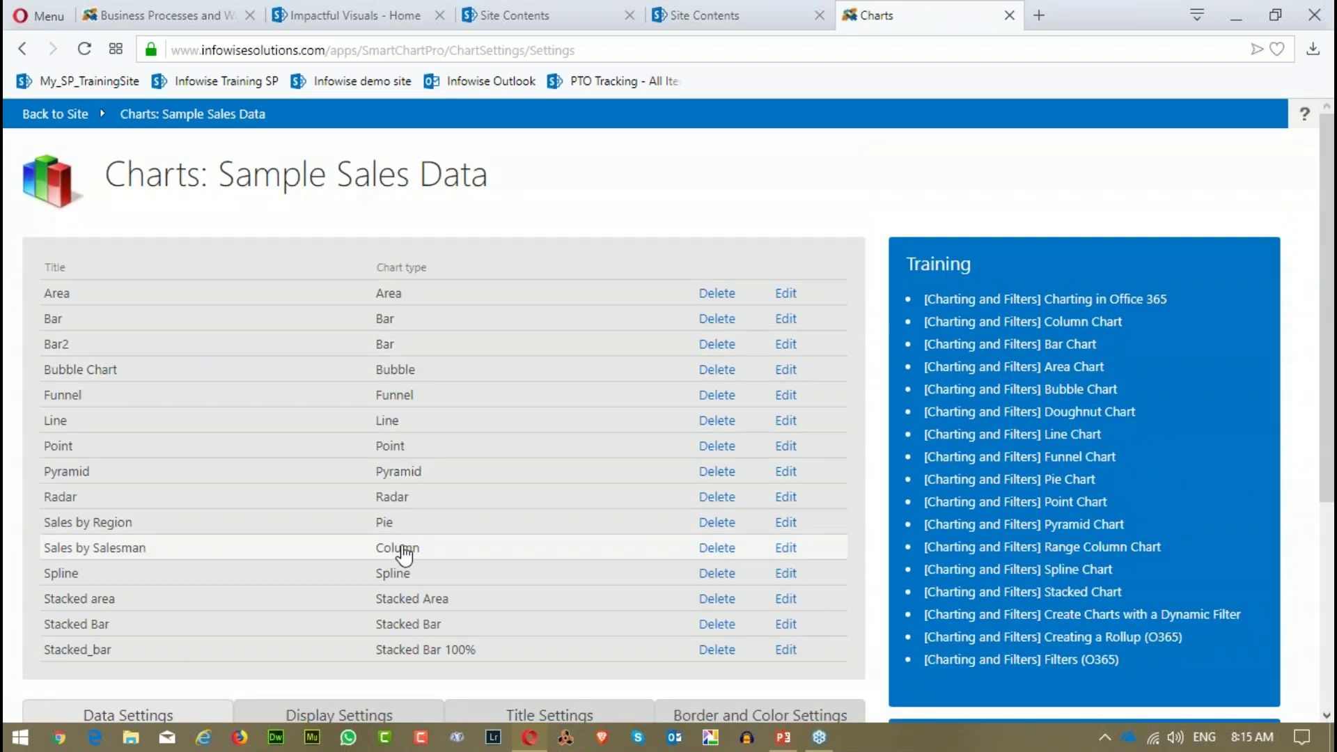
Step: Open the Sales by Salesman column chart profile for editing and view its data settings and its border and color settings
left_click(784, 549)
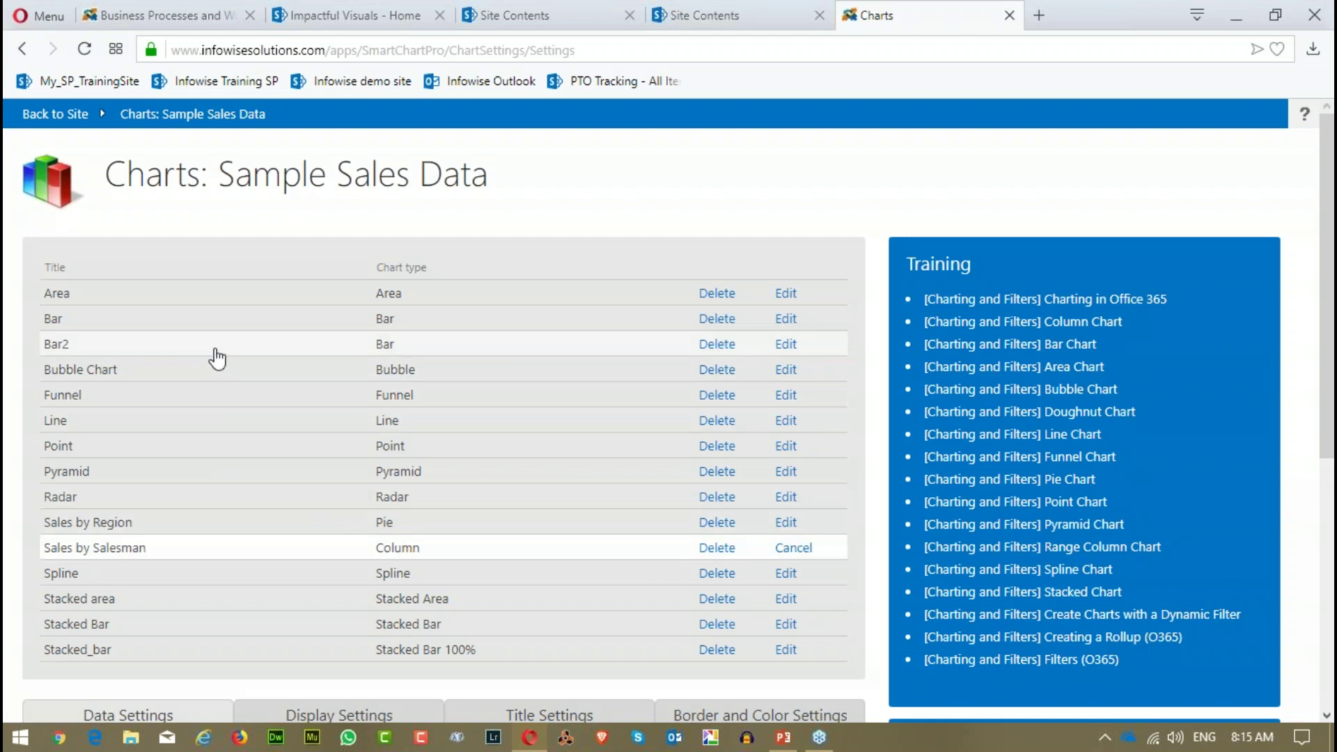
scroll(557, 439, "down", 1)
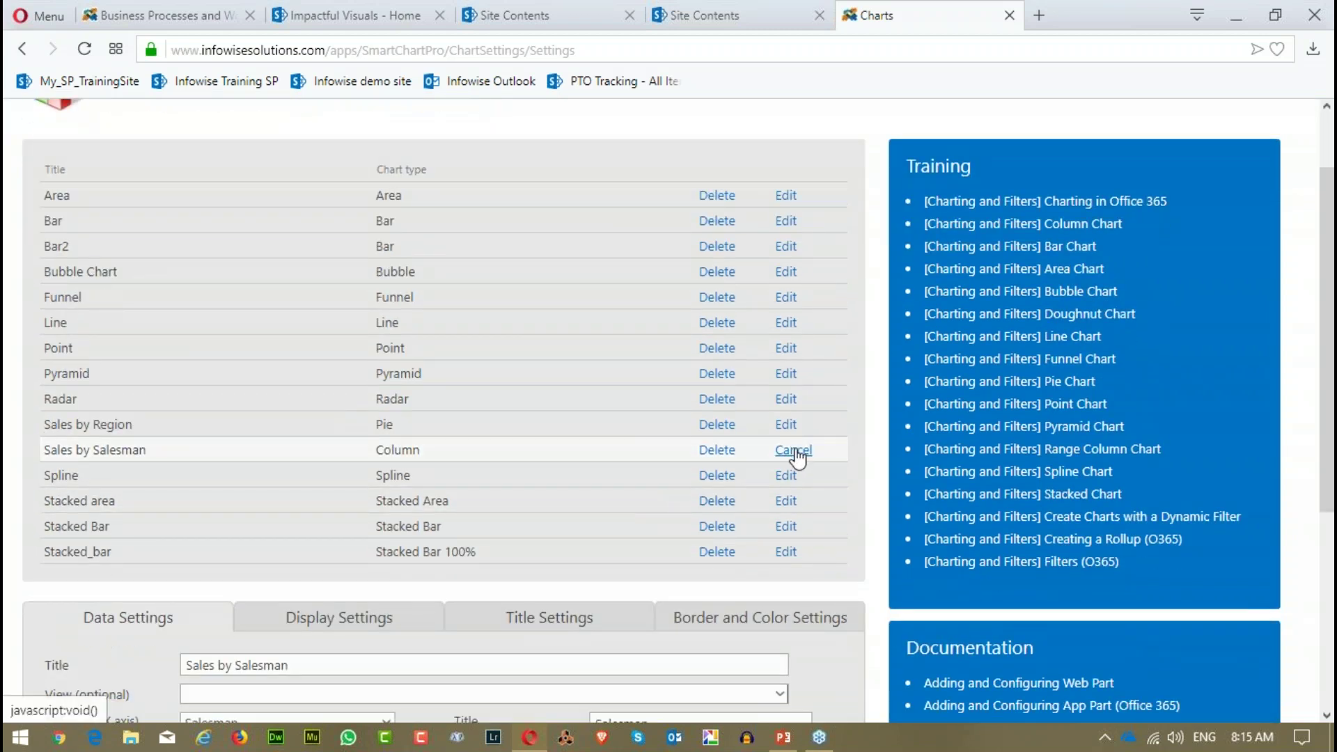
scroll(796, 459, "down", 4)
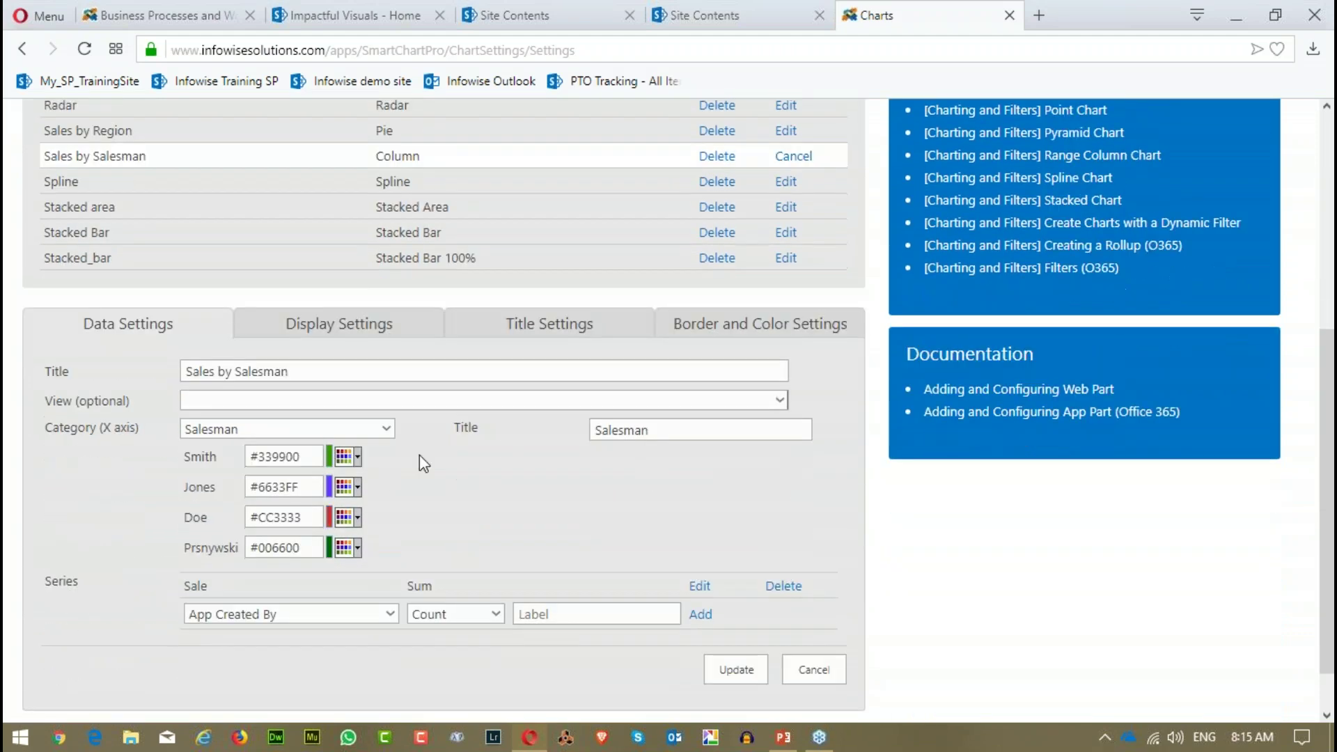
left_click(711, 339)
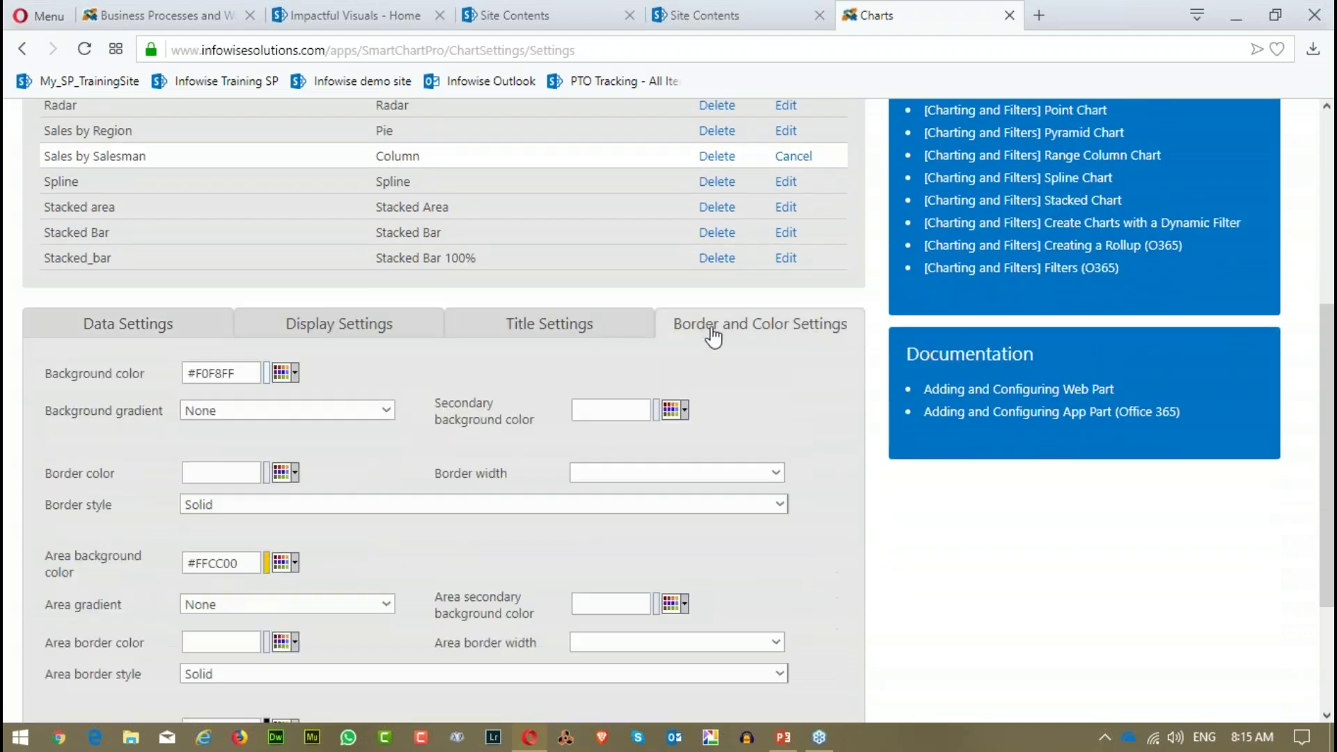
Step: Review the border and color settings, title settings and display settings of the Sales by Salesman column chart profile
scroll(358, 373, "down", 2)
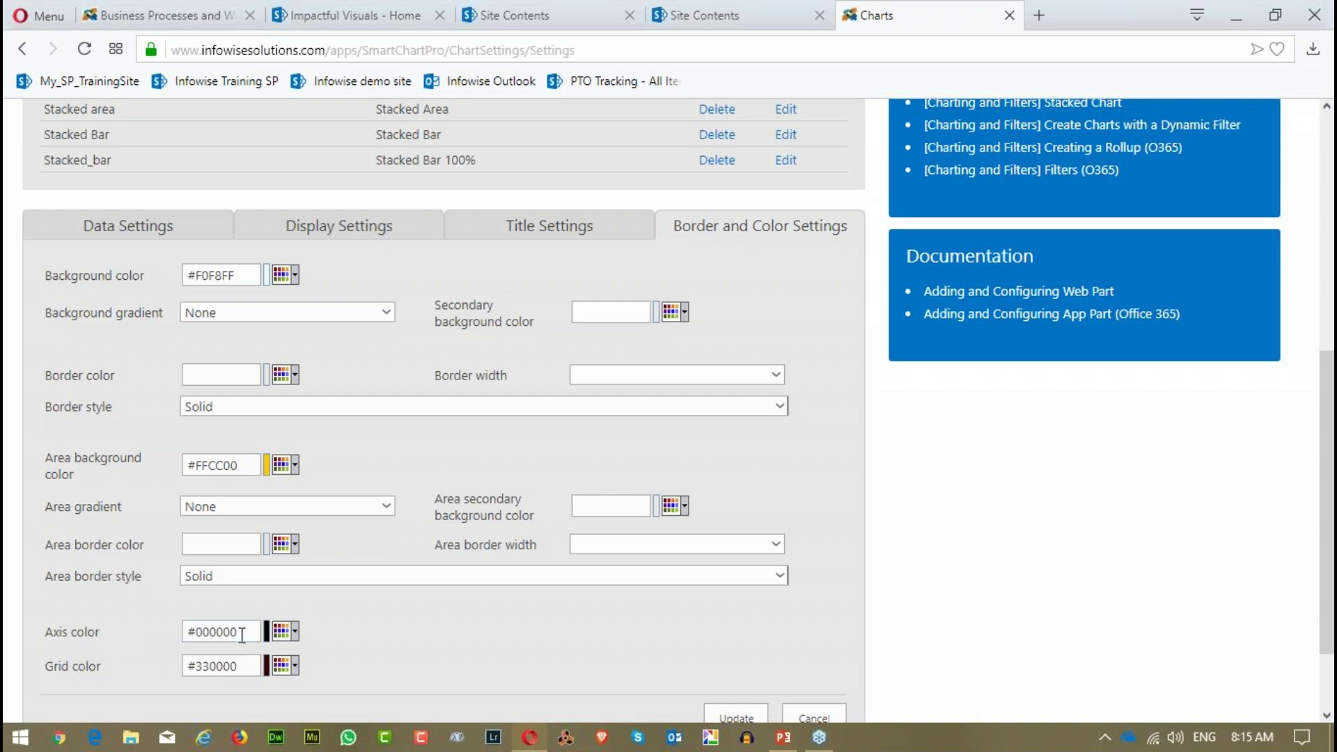
scroll(437, 612, "down", 2)
scroll(439, 607, "up", 3)
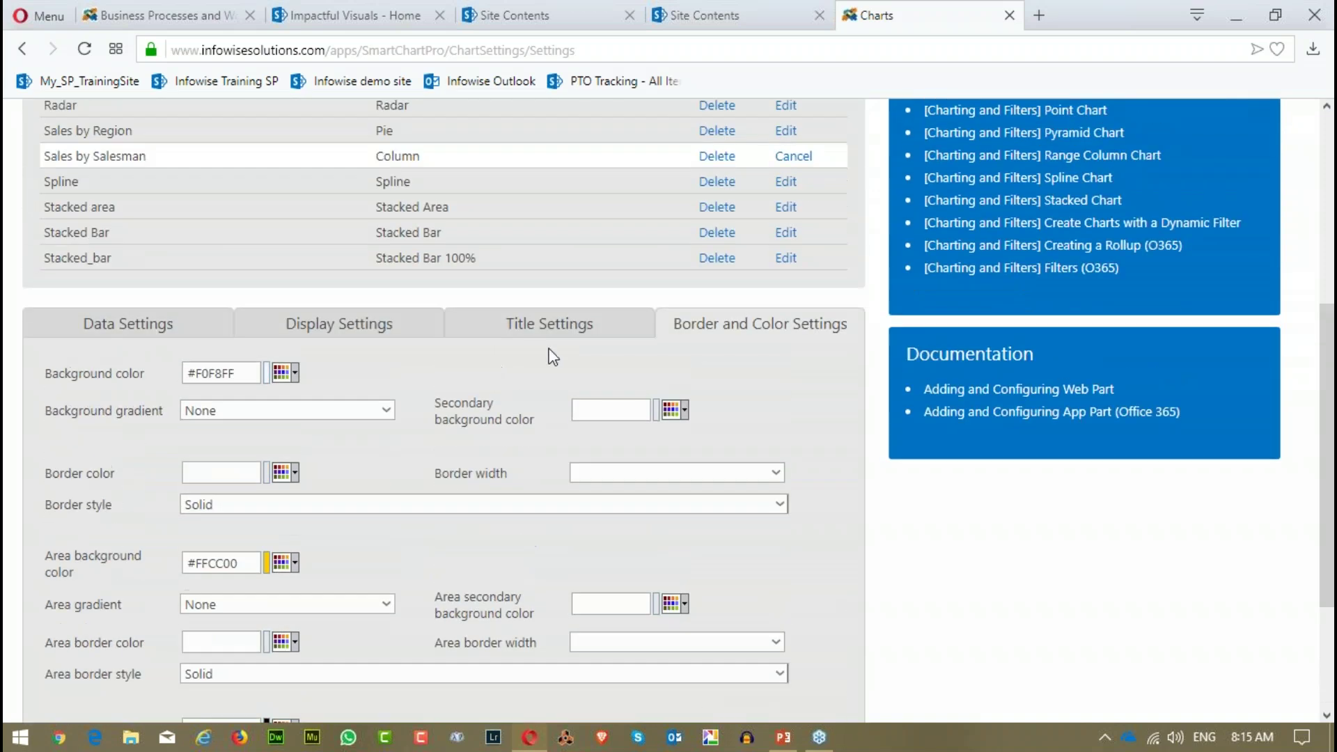
left_click(550, 326)
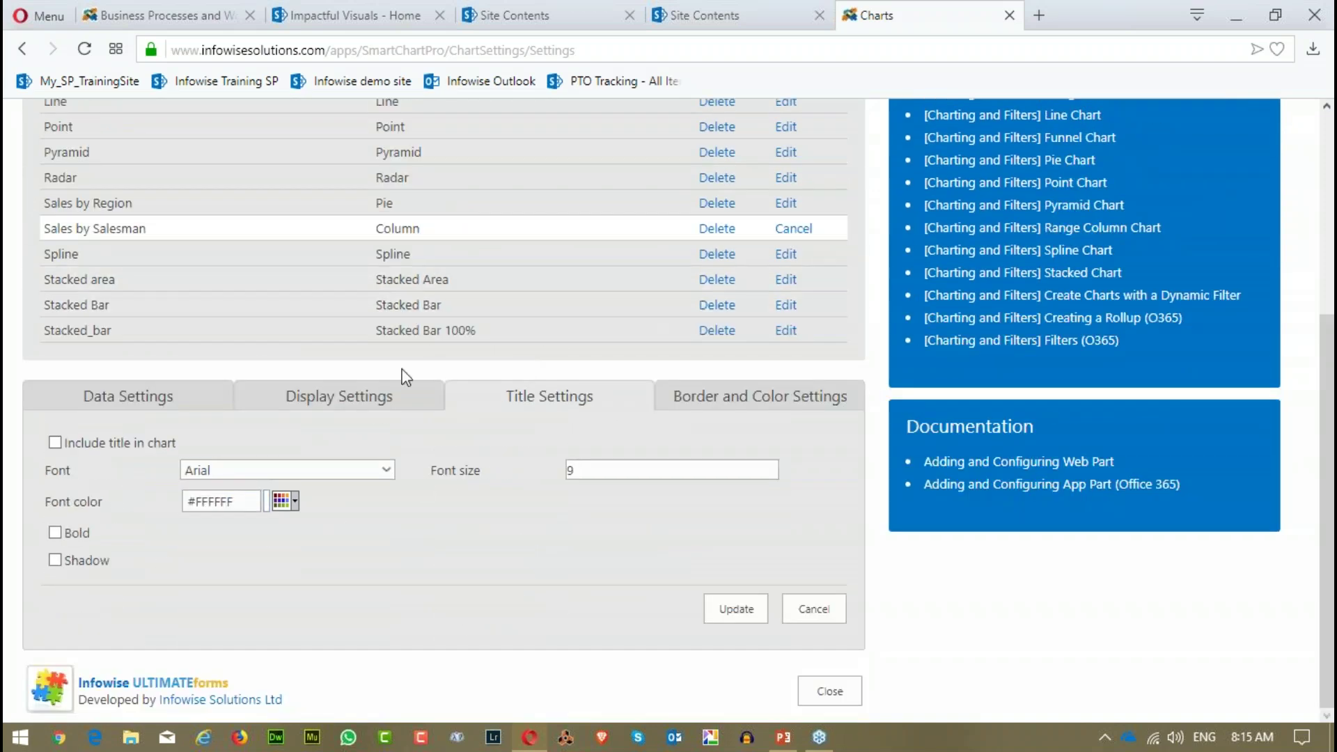
left_click(393, 397)
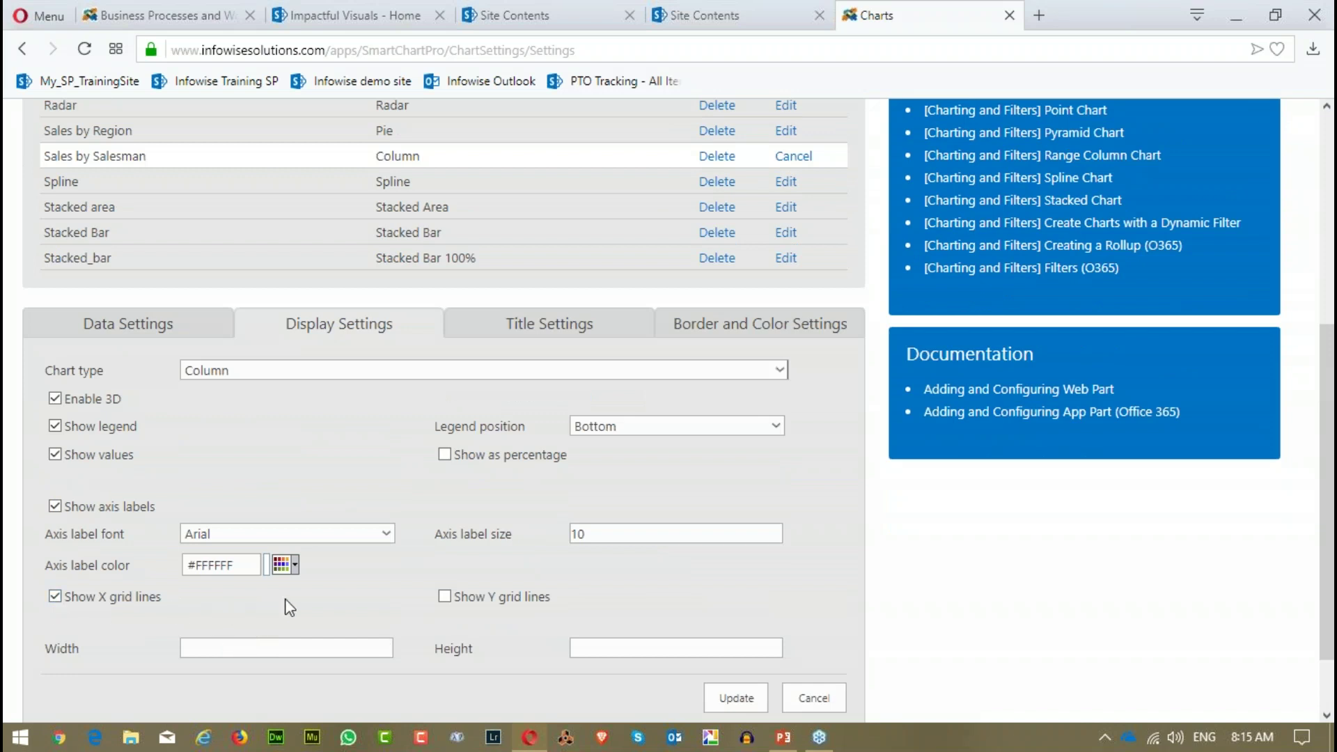
Step: Leave the Charts configuration, go back to the Impactful Visuals site and open its Chart examples 1 page
scroll(397, 594, "up", 5)
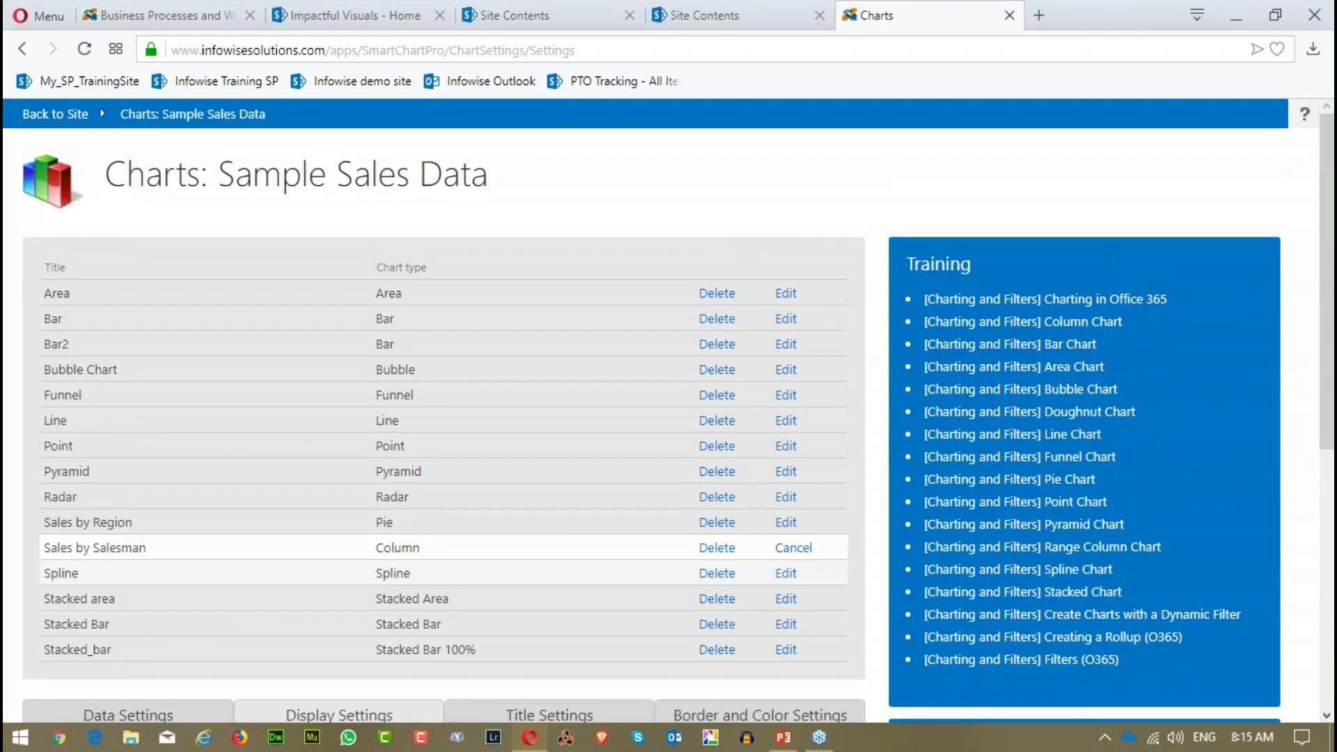
left_click(56, 113)
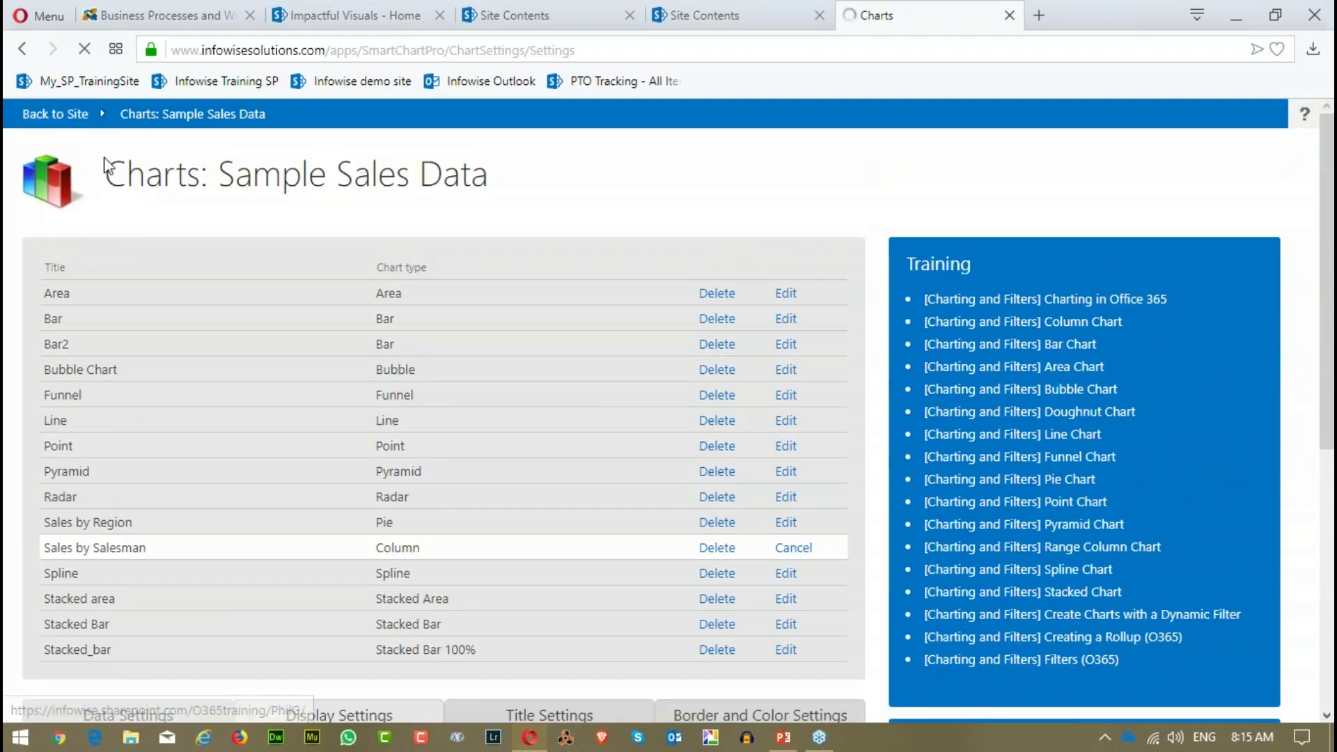
mouse_move(545, 283)
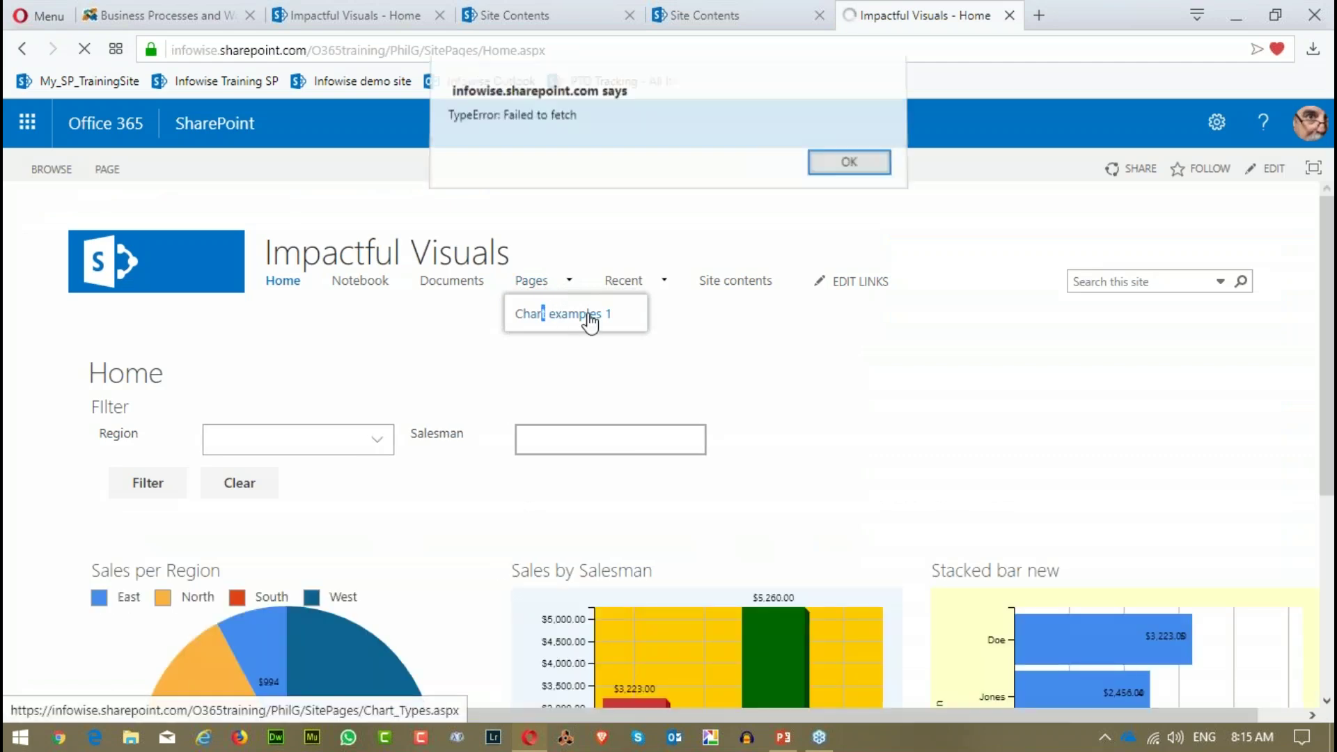
left_click(829, 178)
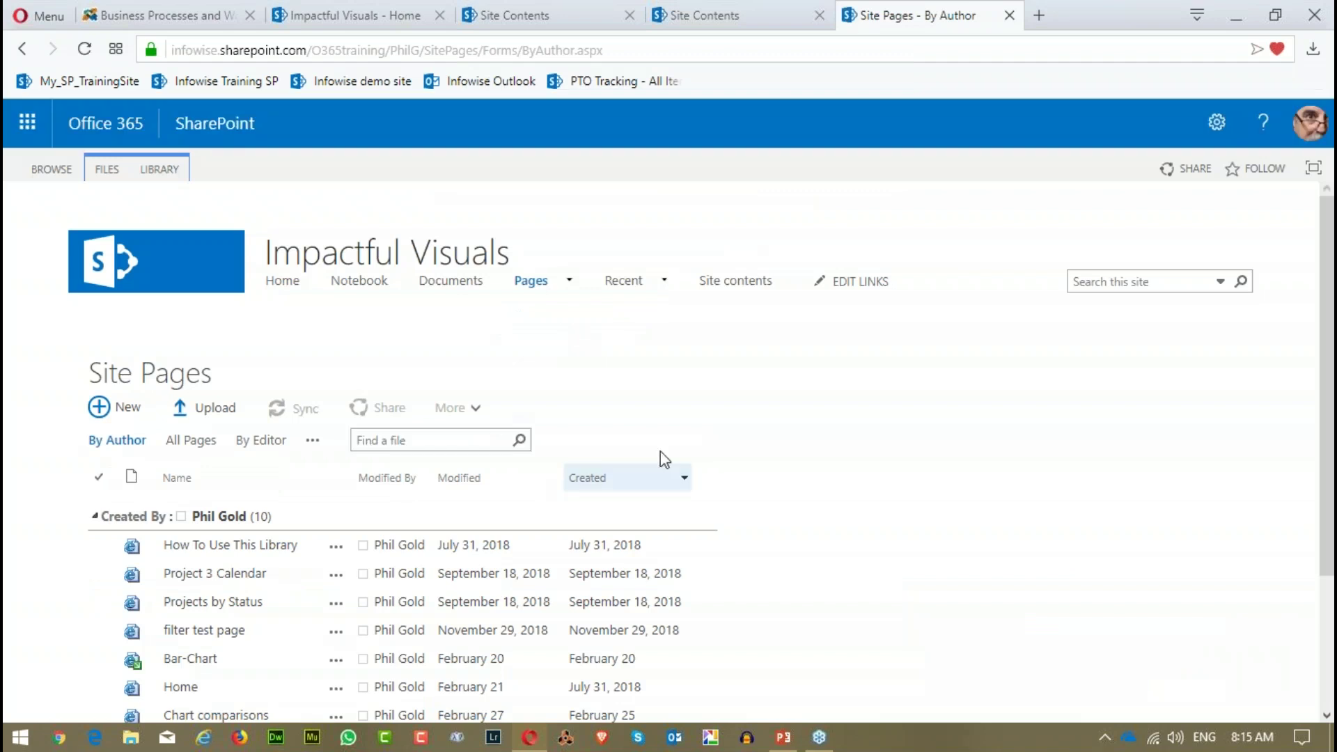
mouse_move(550, 284)
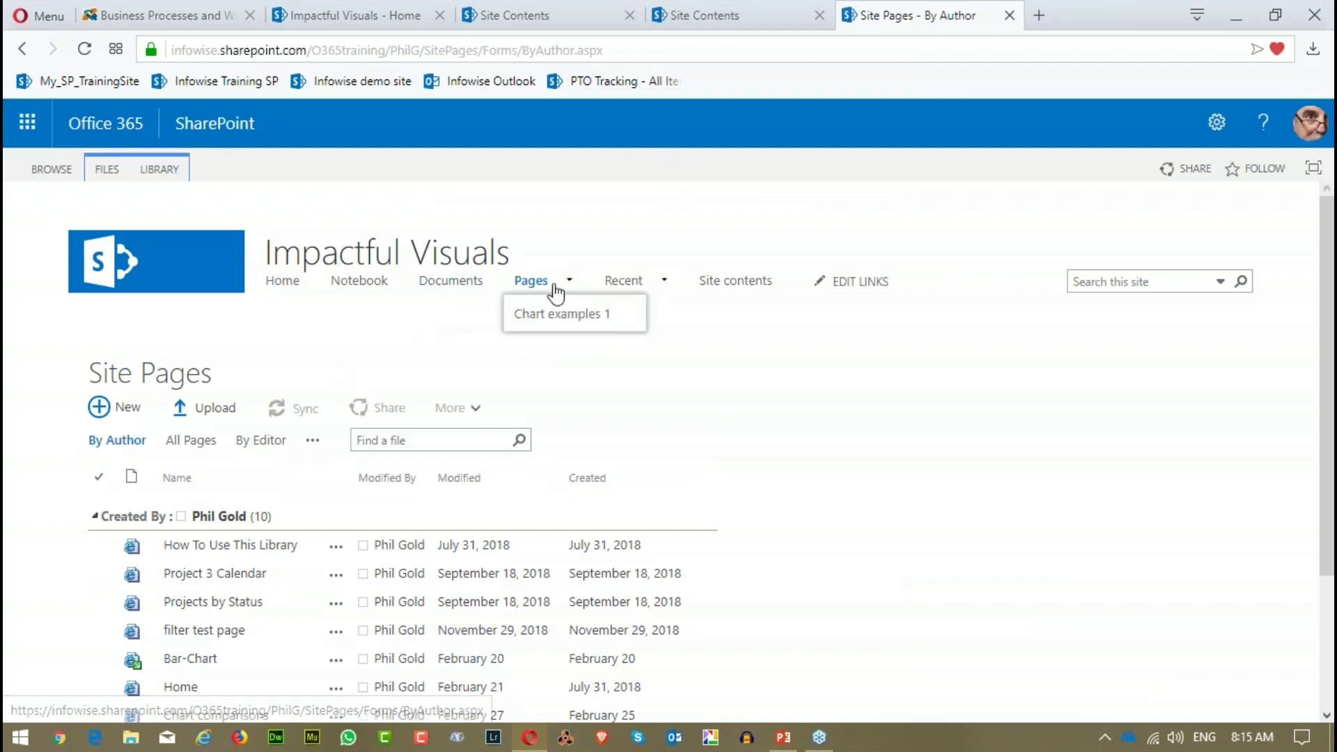
left_click(529, 321)
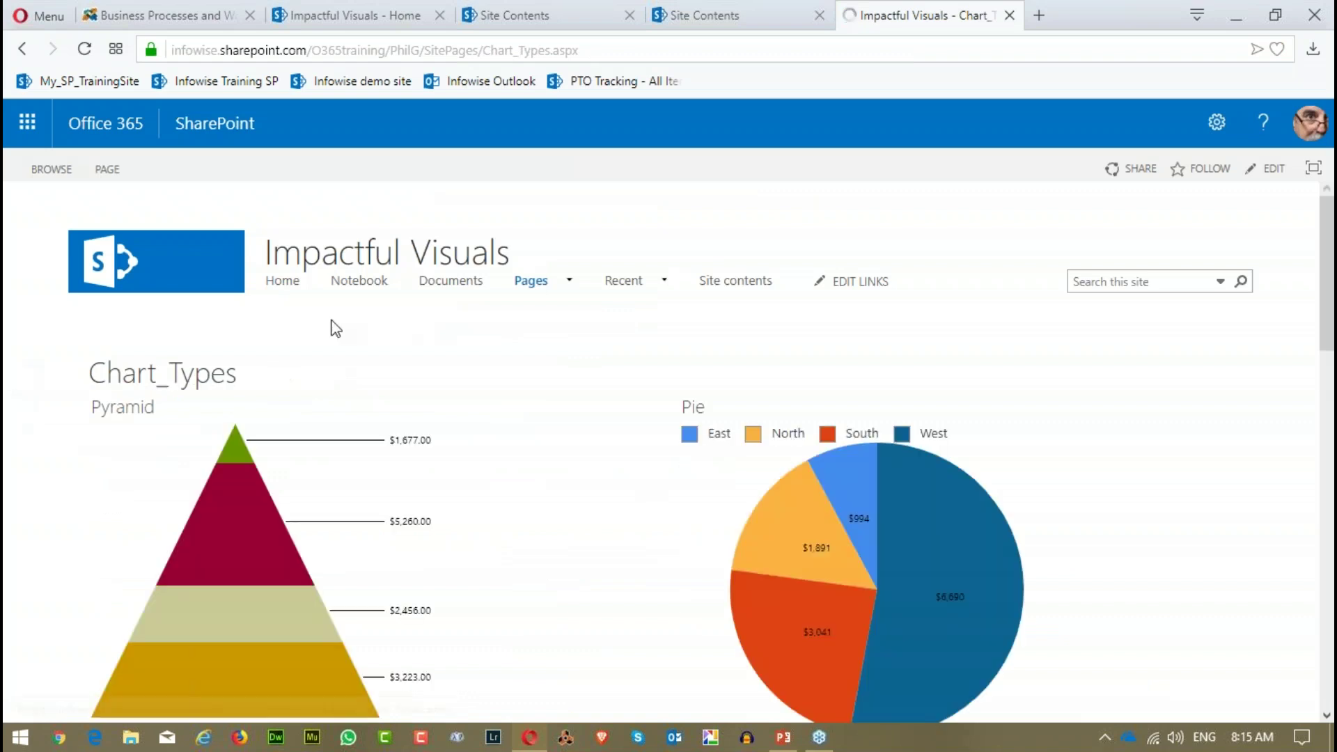
Step: Examine every chart type on the Chart_Types page: pyramid, pie, column, funnel, point, spline, line and area
scroll(376, 332, "down", 2)
scroll(174, 250, "up", 1)
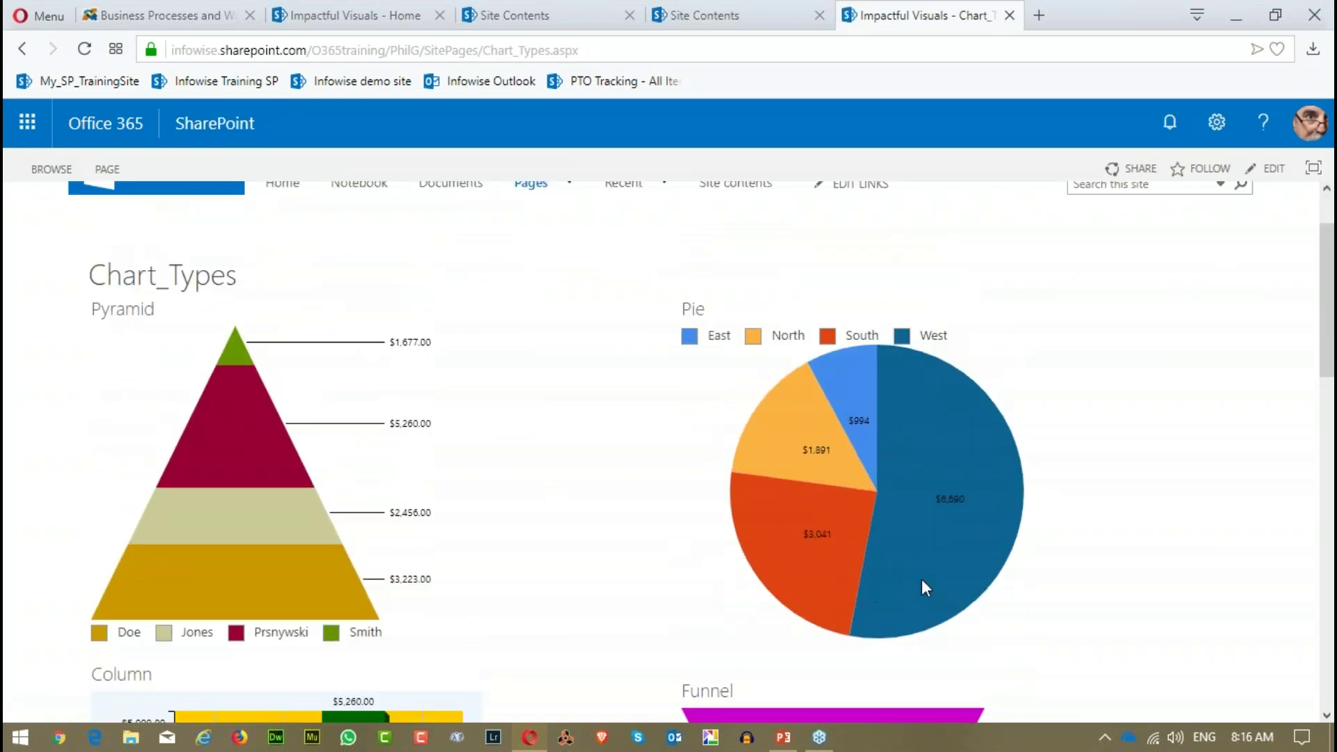
scroll(549, 492, "down", 3)
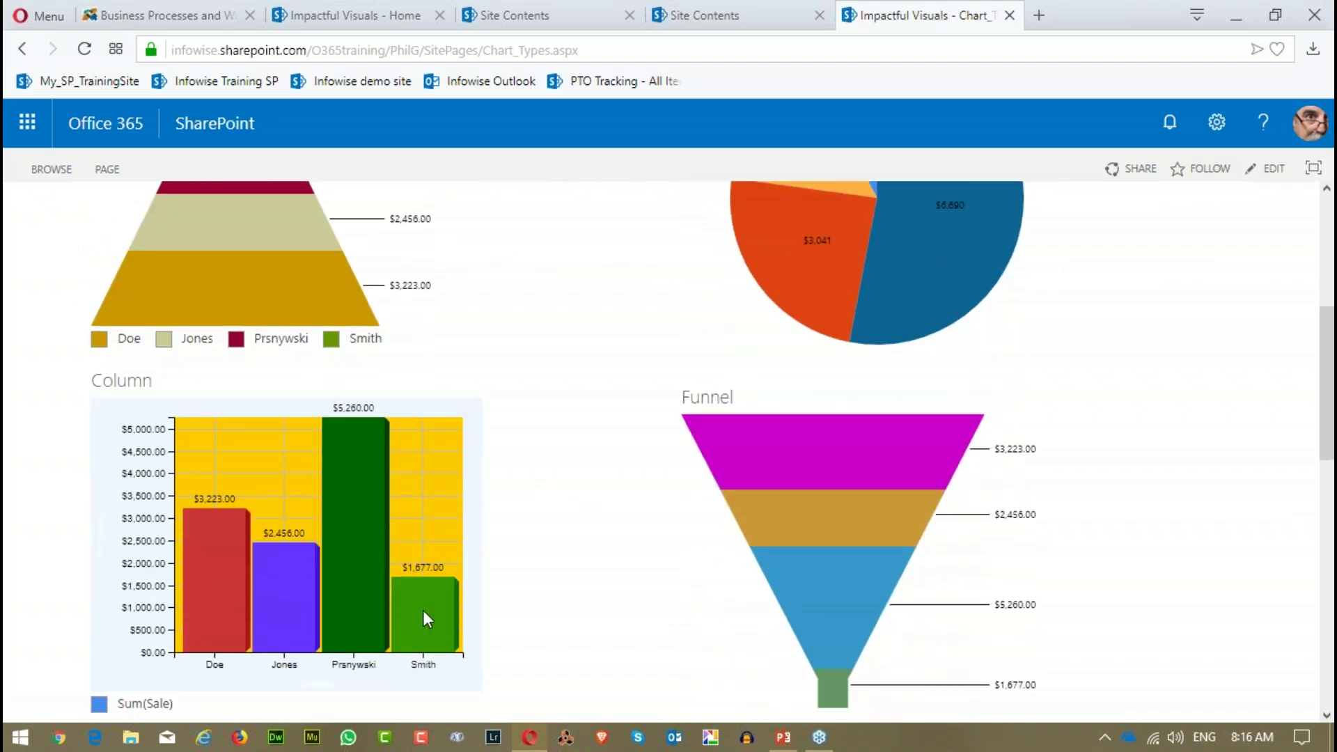
scroll(590, 534, "down", 1)
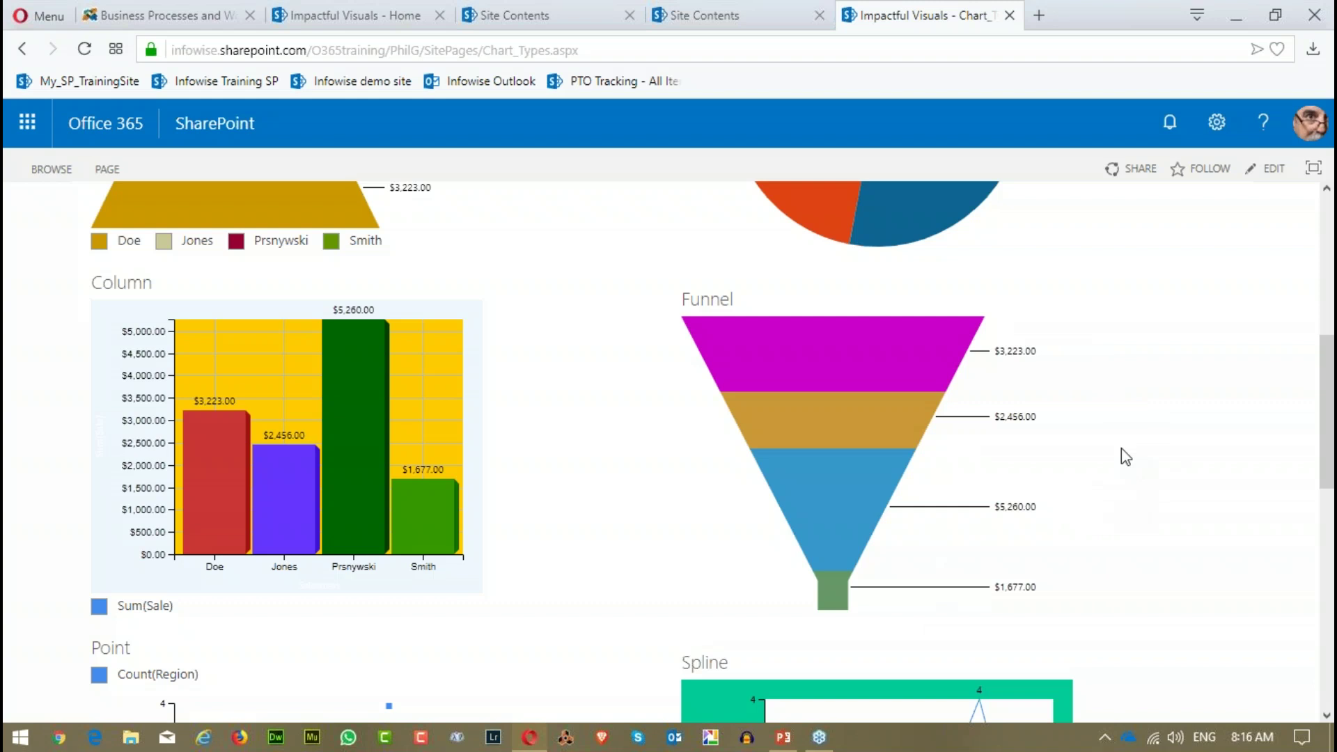
scroll(1121, 449, "down", 4)
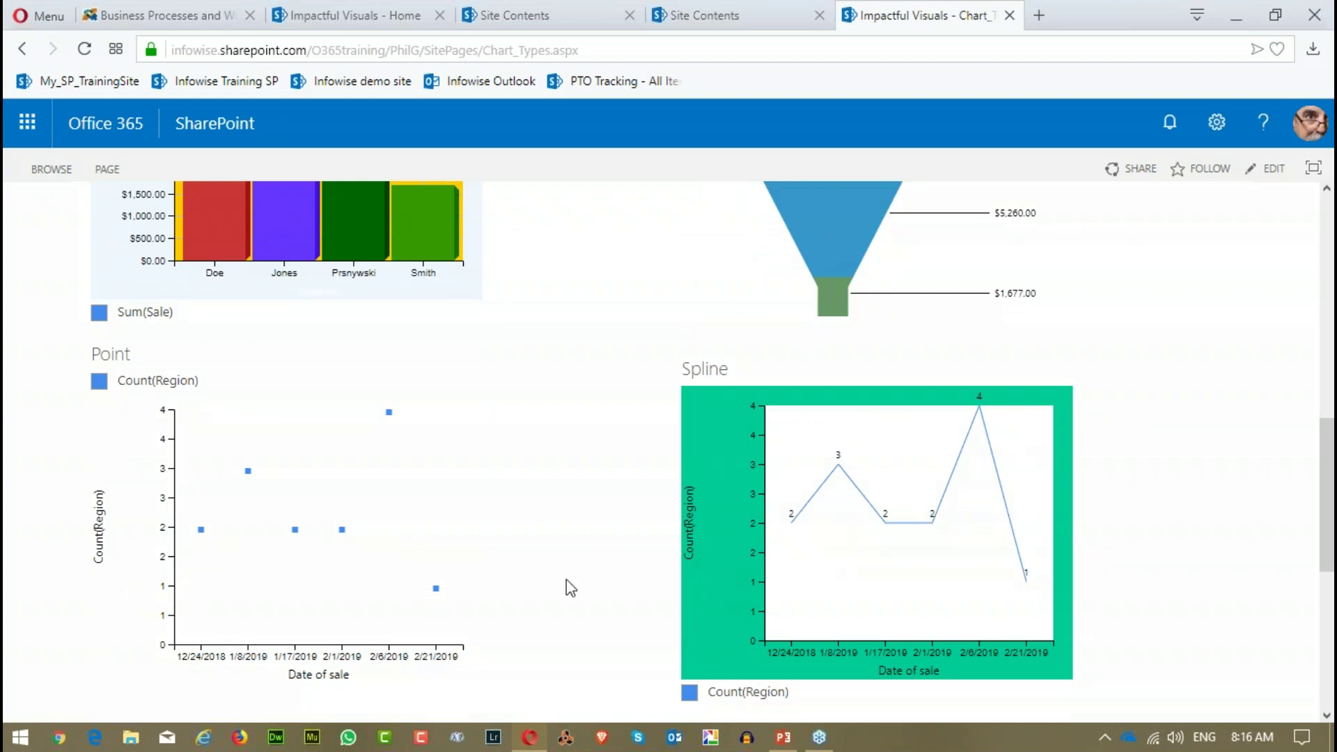
scroll(699, 444, "down", 1)
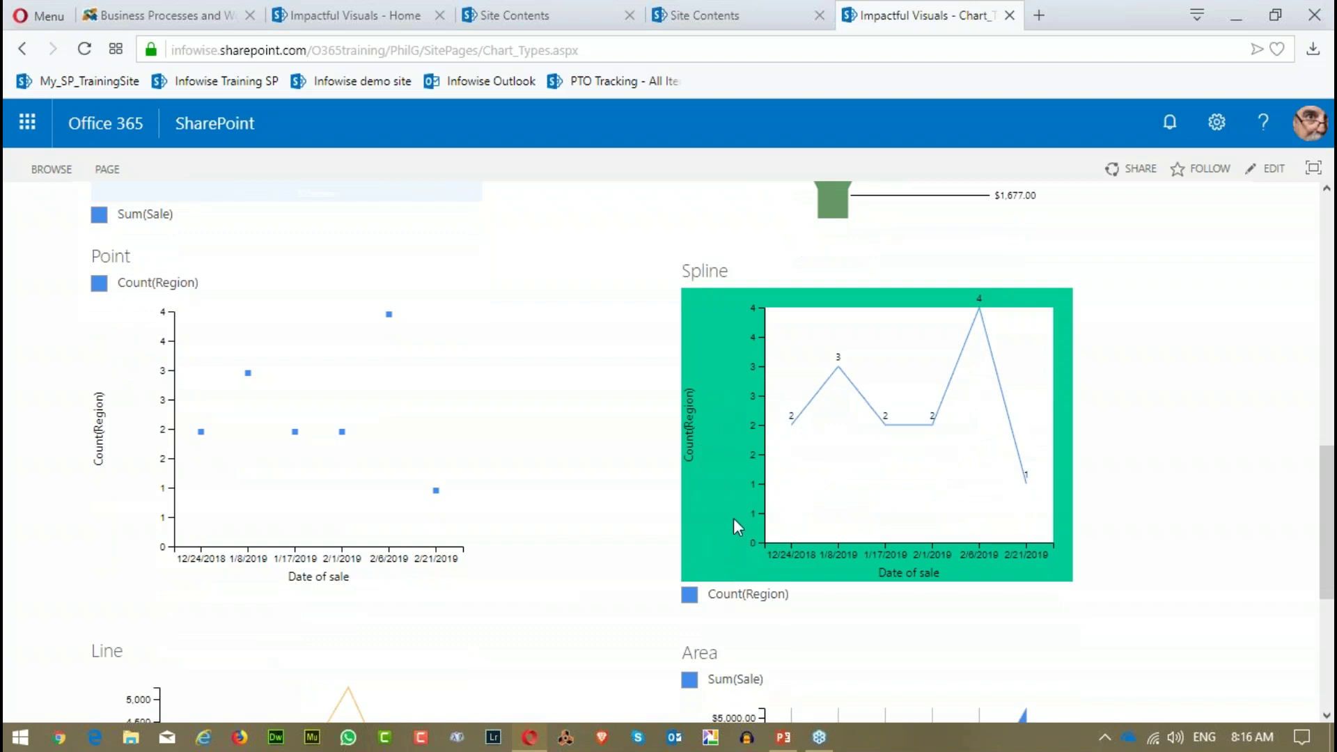
scroll(696, 459, "down", 2)
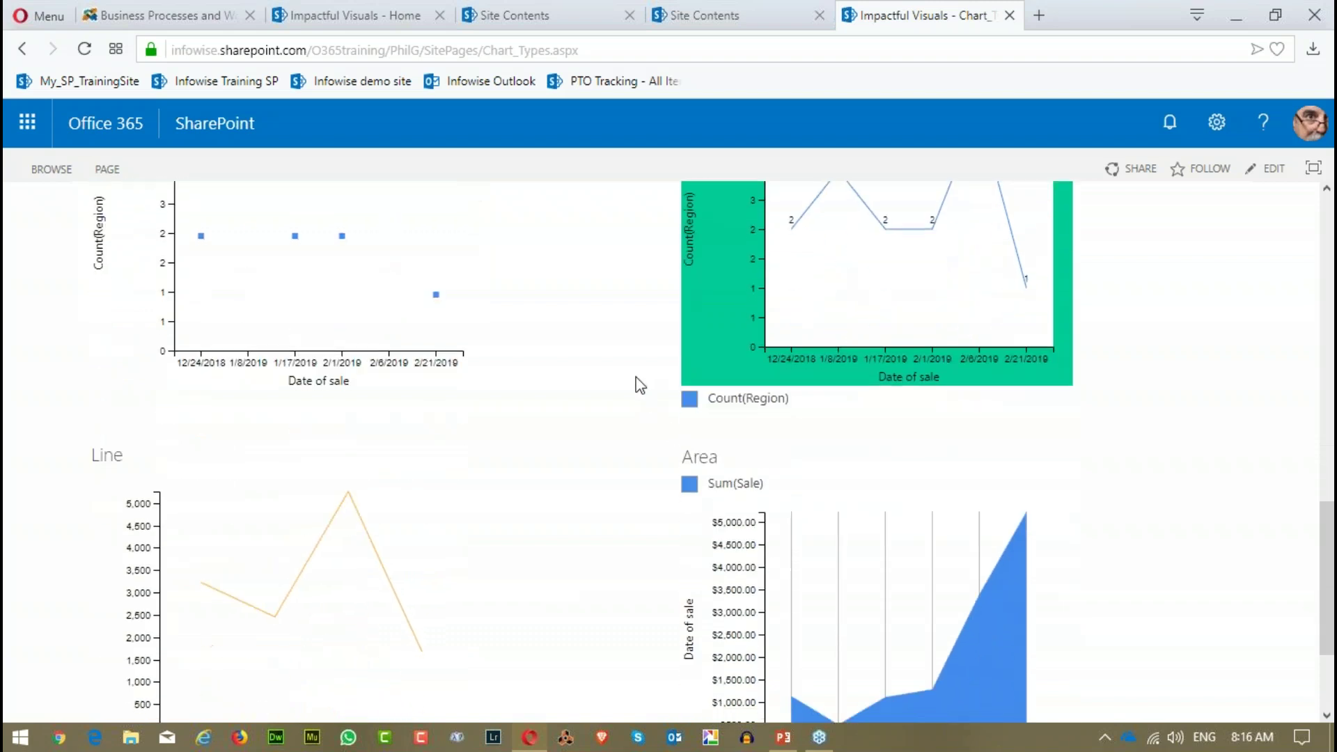
scroll(600, 463, "down", 2)
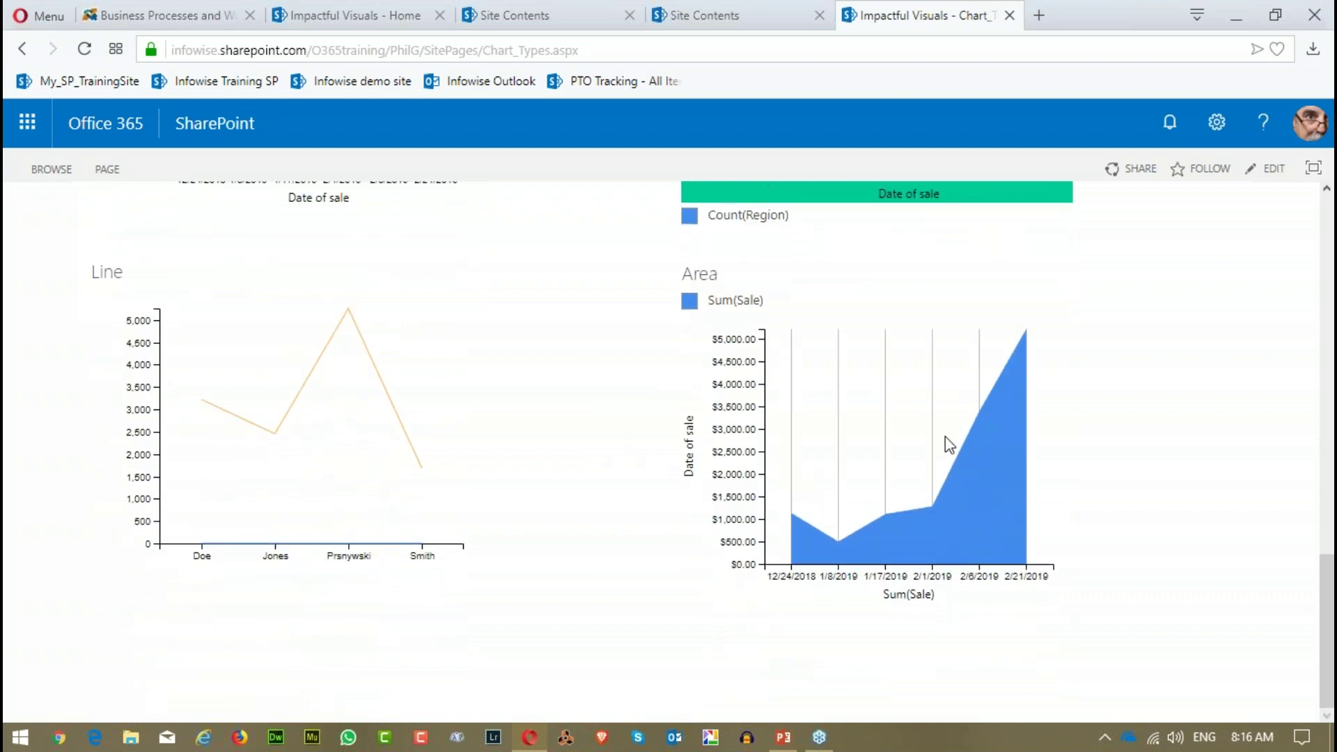
scroll(1154, 517, "up", 3)
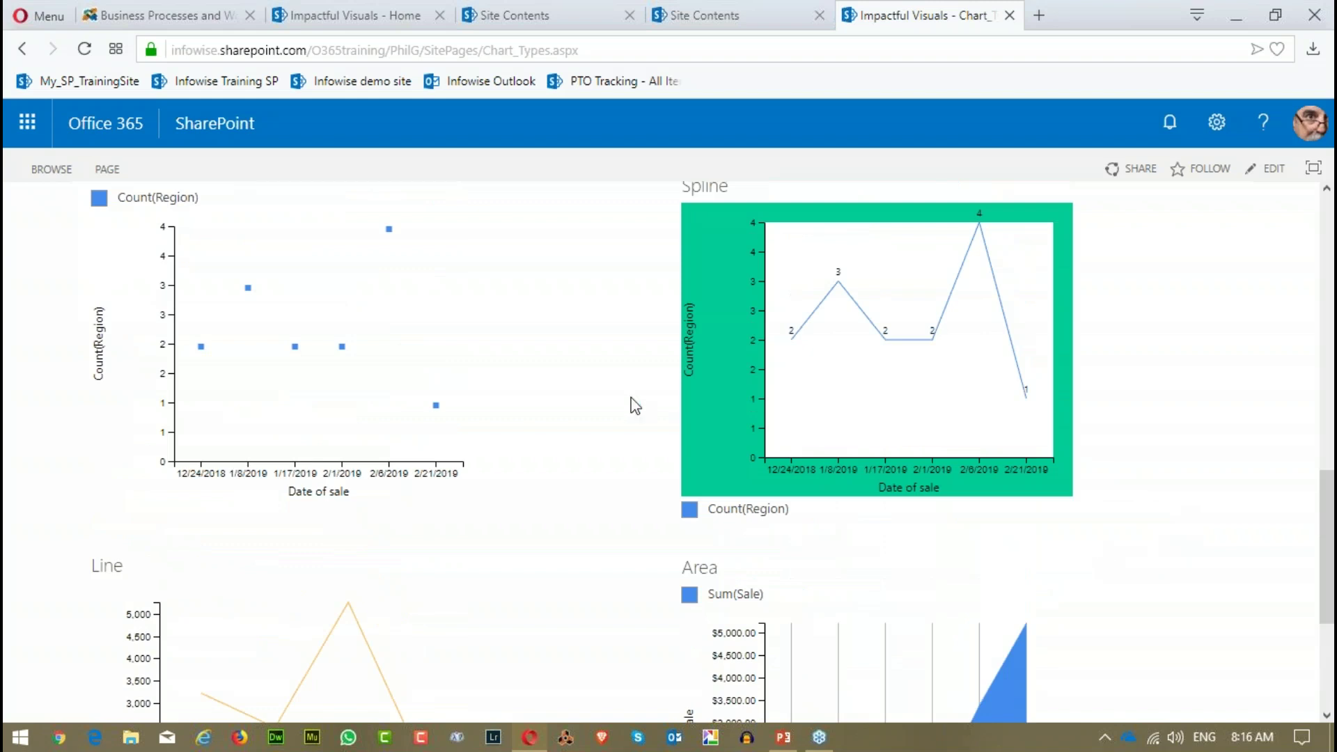
scroll(629, 403, "up", 6)
scroll(571, 468, "up", 3)
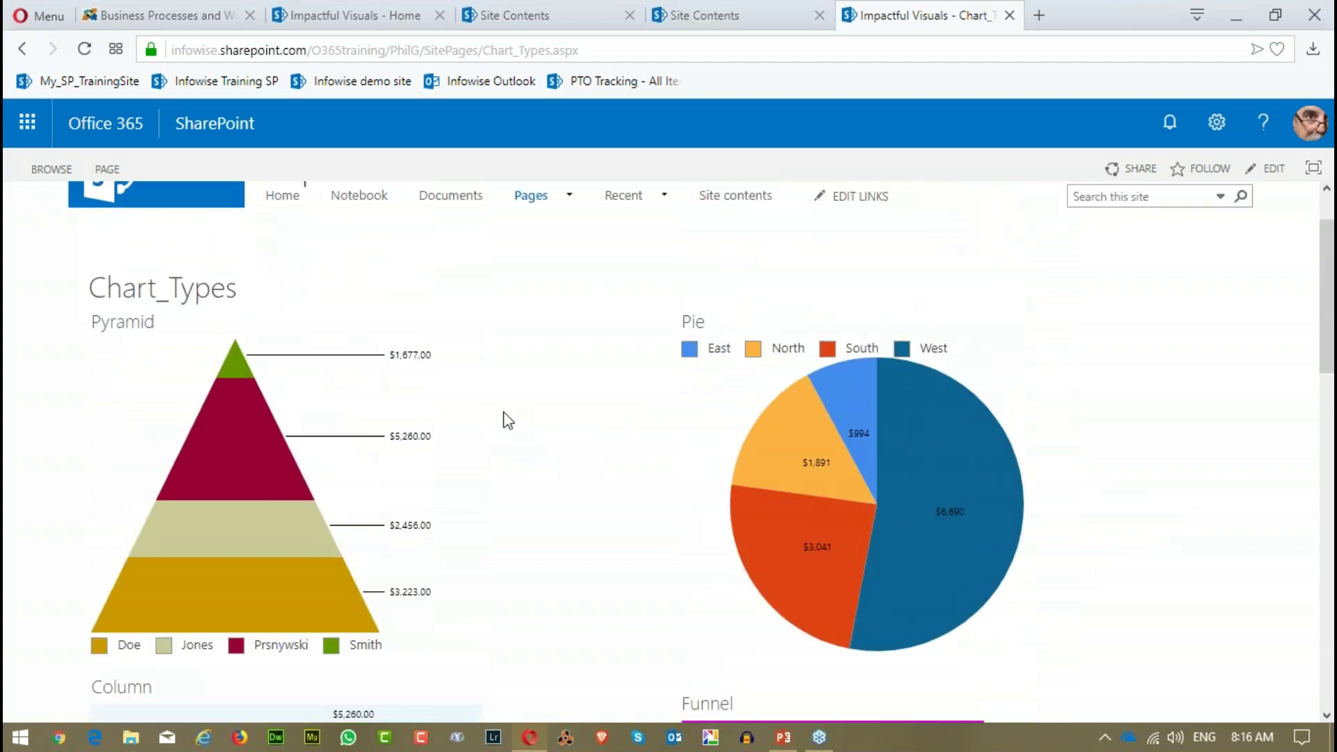
scroll(519, 497, "up", 1)
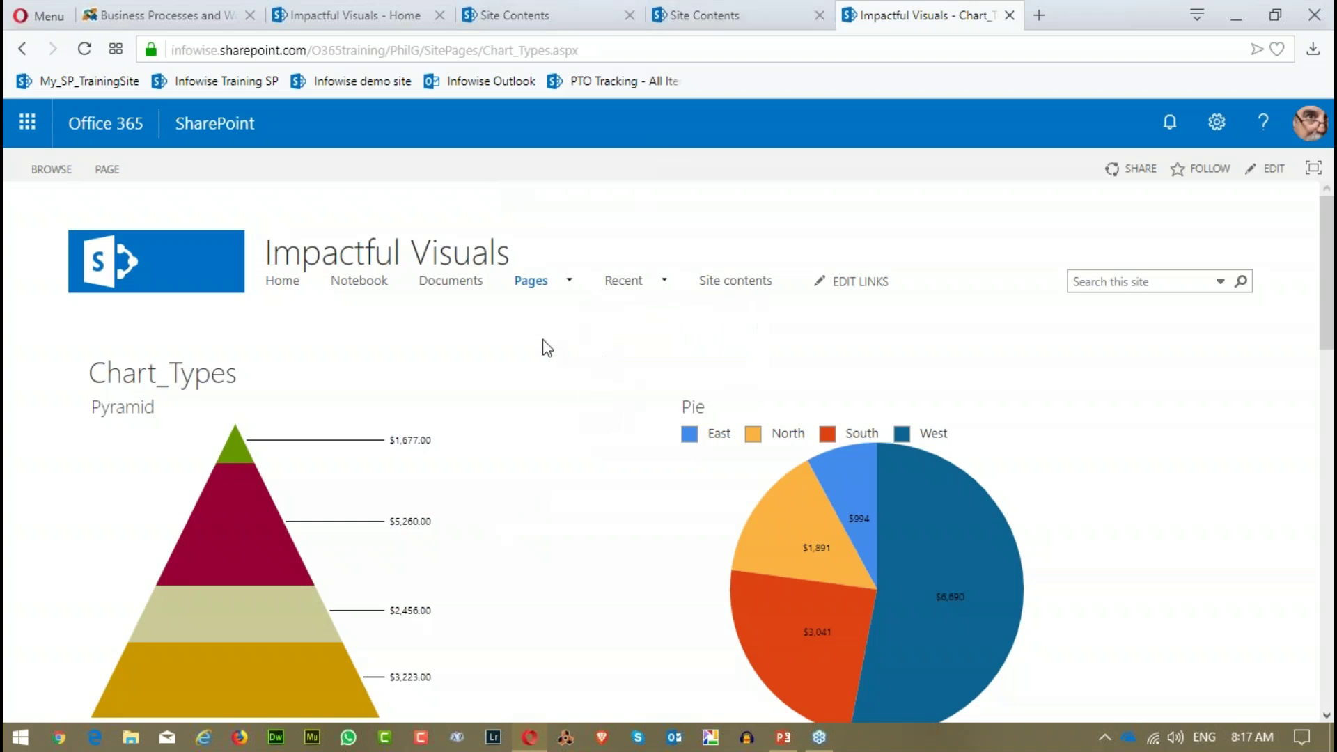
Step: Open the recently used Sample Sales Data list
mouse_move(622, 287)
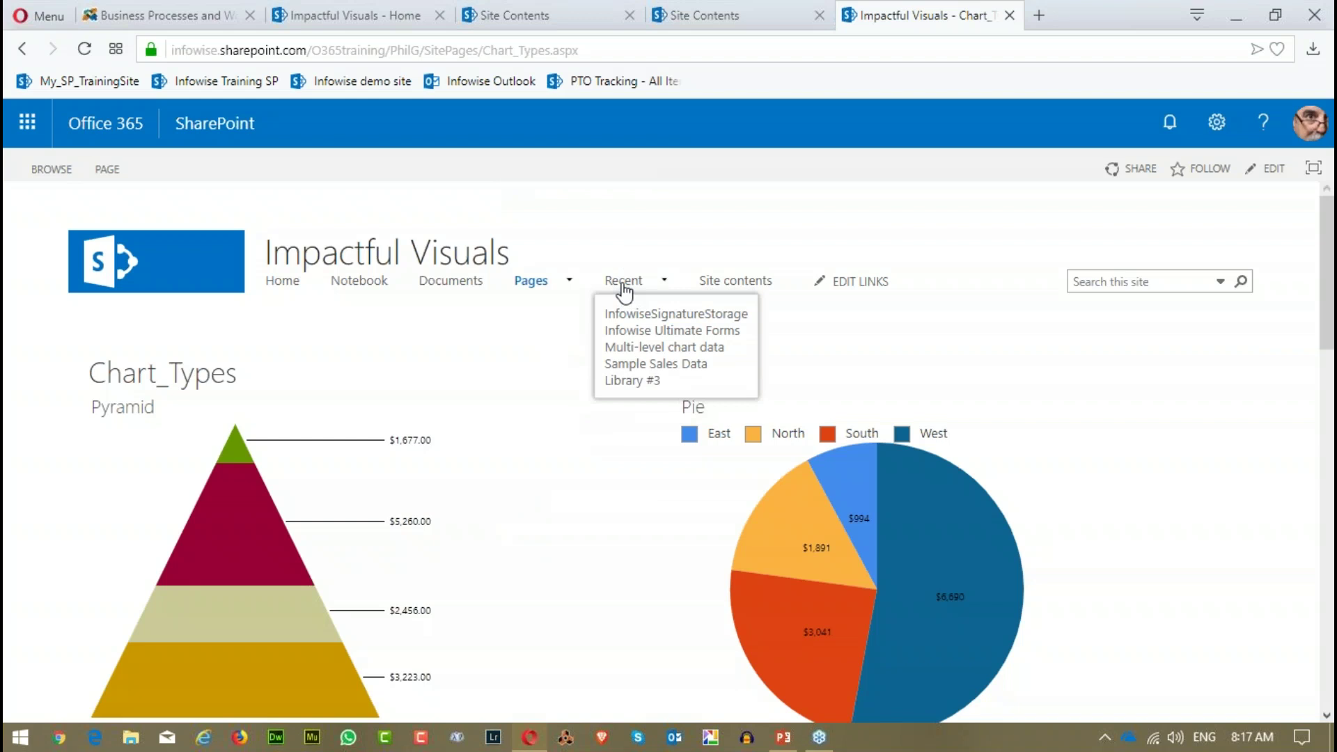
left_click(612, 365)
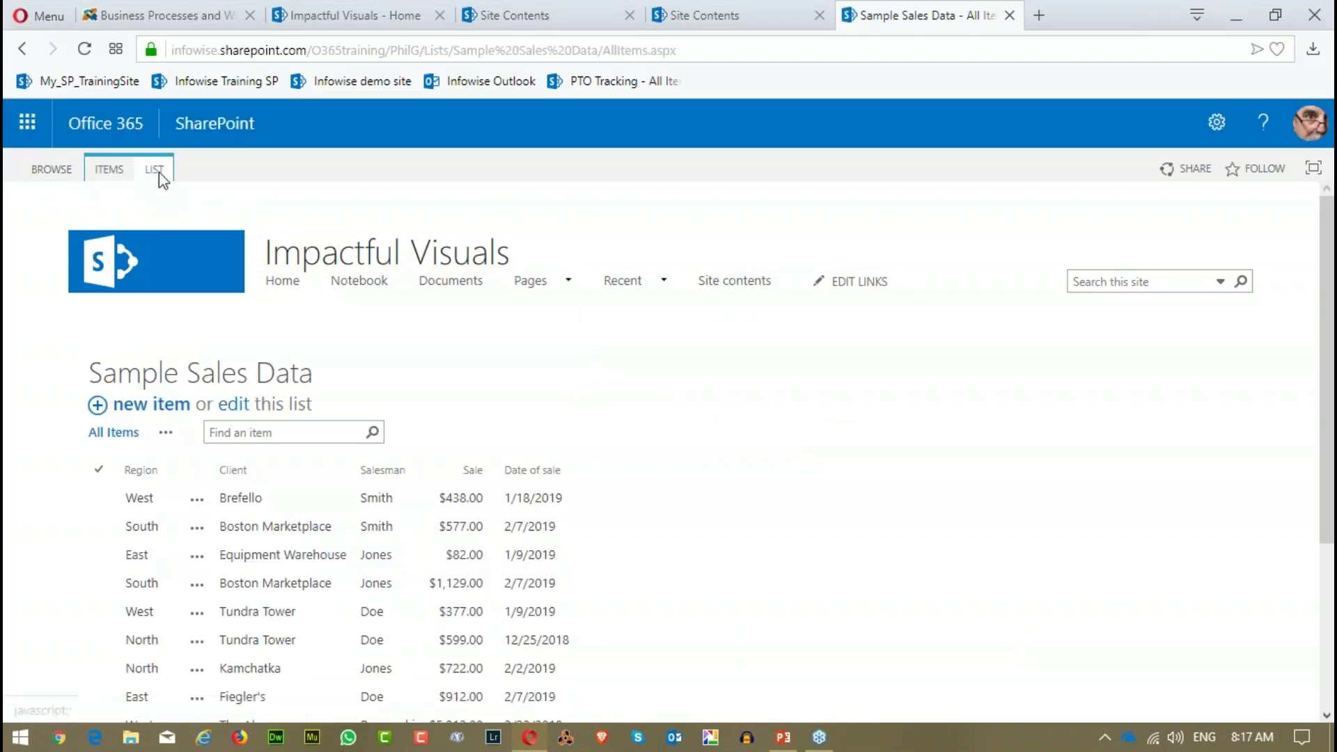
left_click(155, 171)
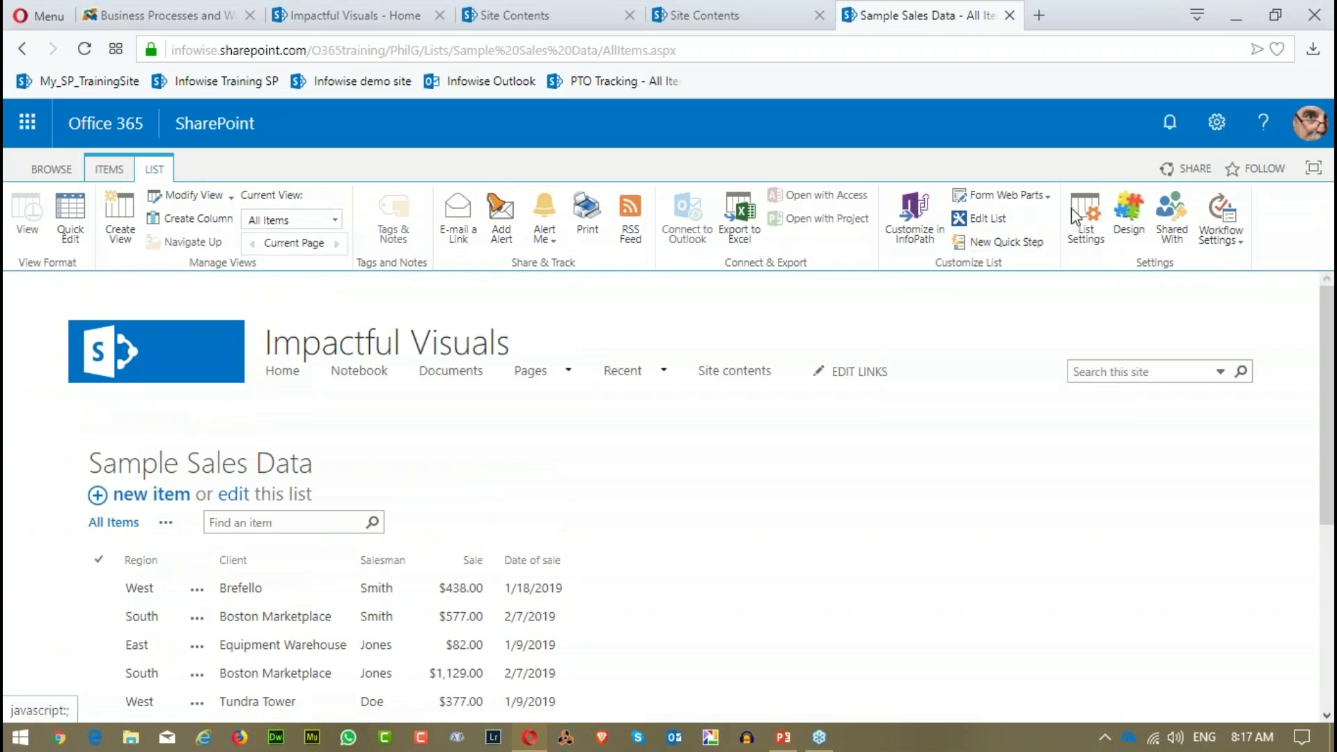
left_click(1080, 209)
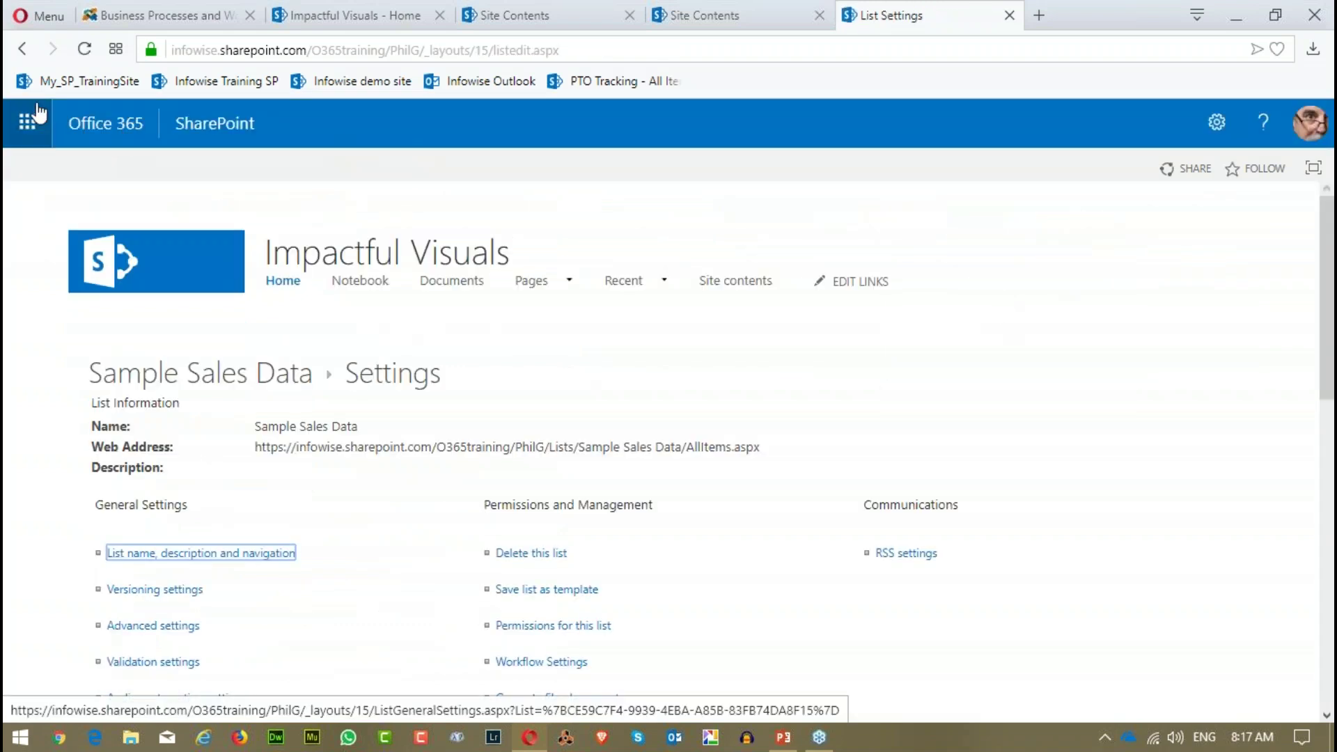
left_click(23, 49)
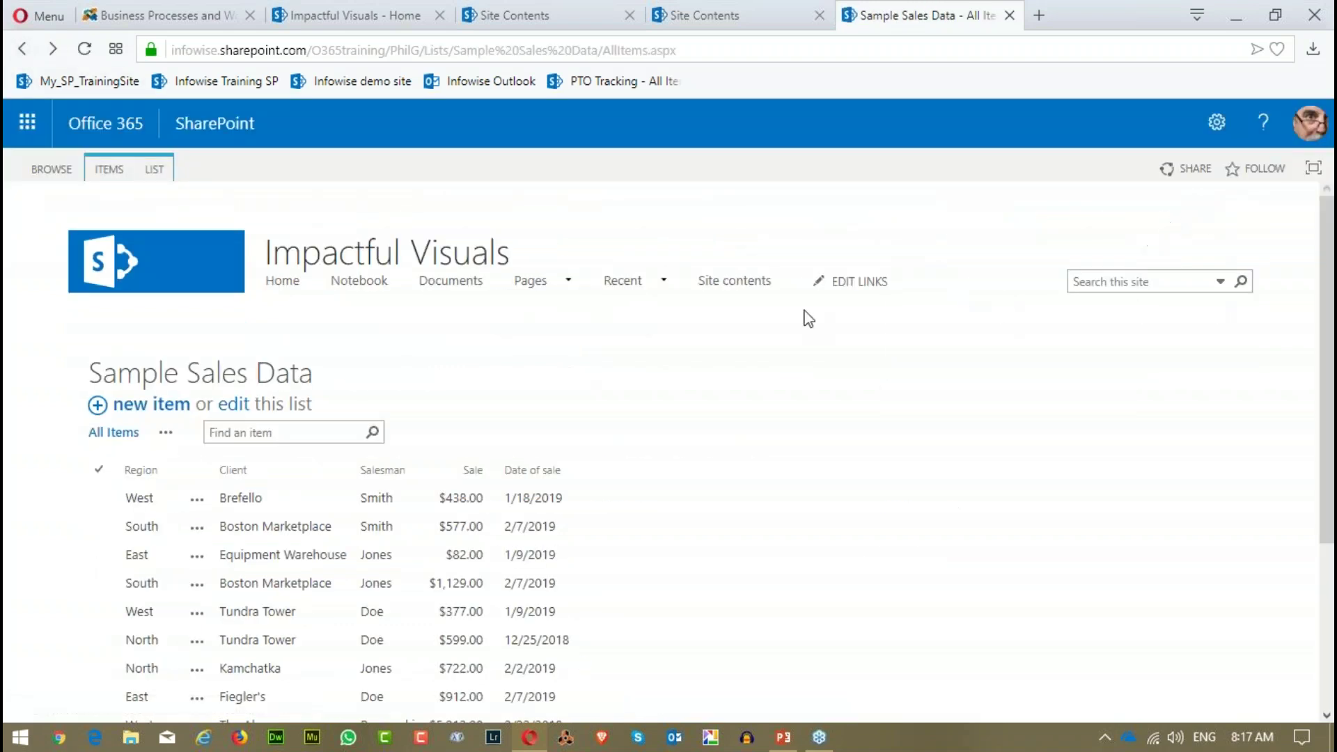
Step: Launch the Infowise design settings for the Sample Sales Data list and open the Charts configuration
left_click(153, 170)
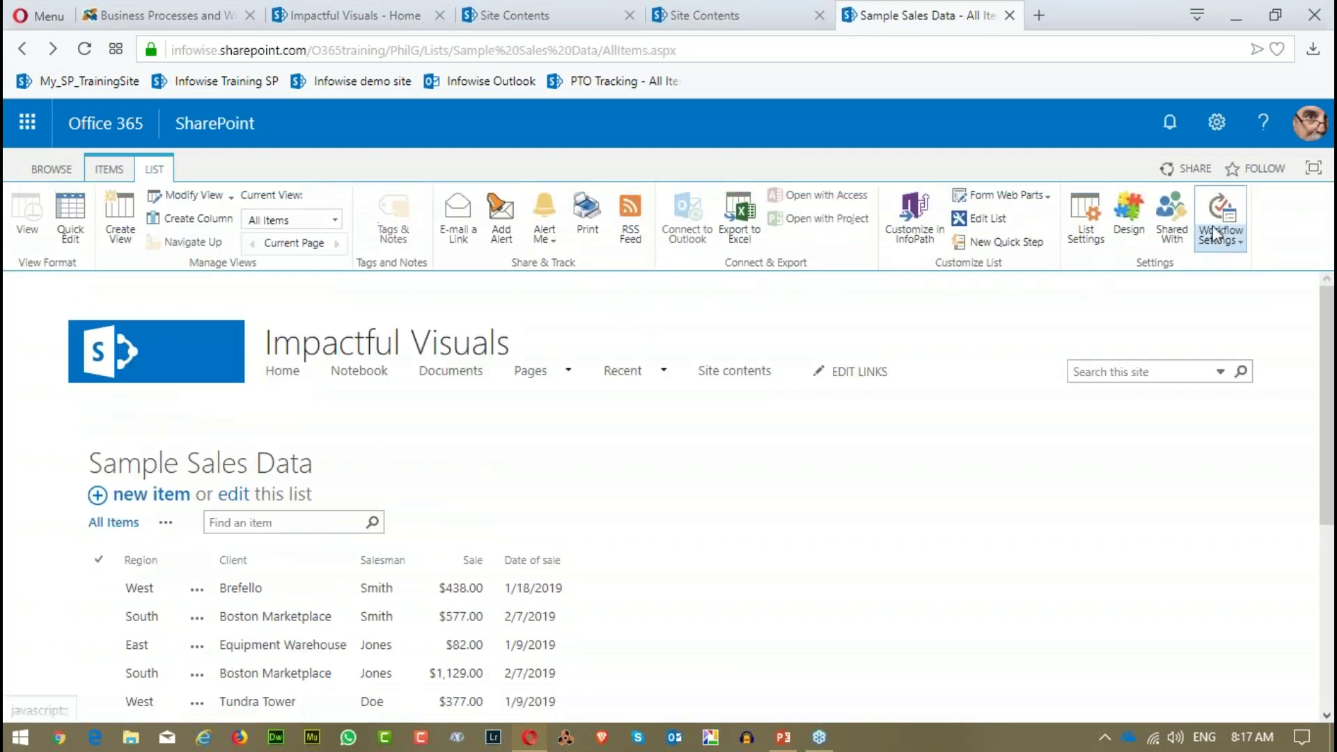
left_click(1128, 213)
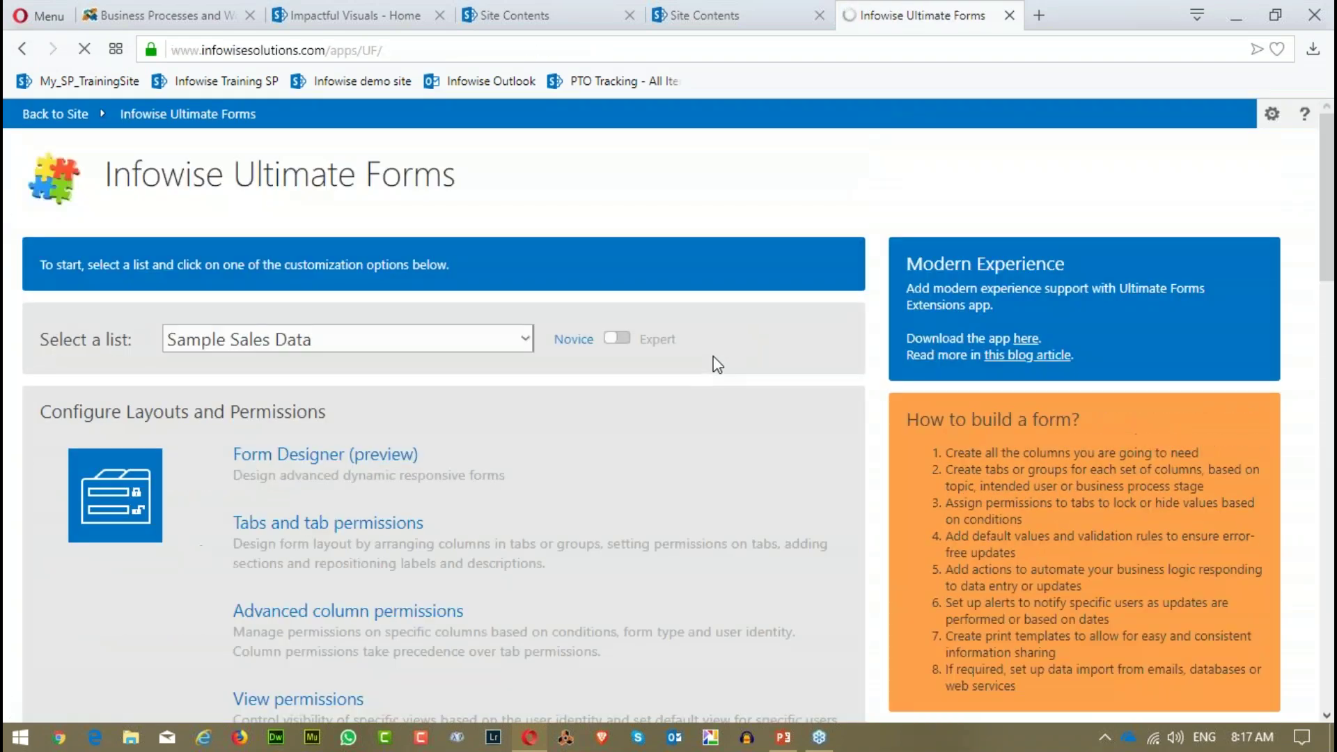
scroll(582, 369, "down", 9)
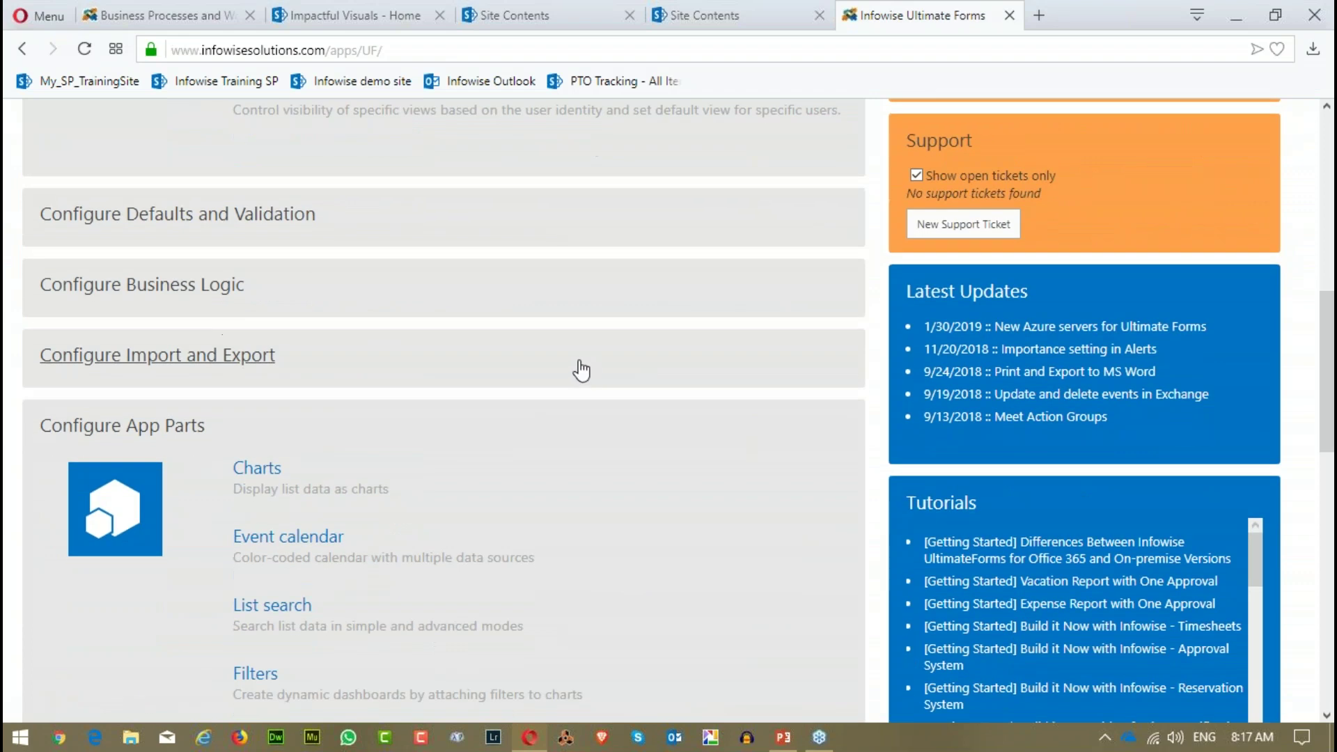
scroll(581, 370, "down", 3)
left_click(260, 271)
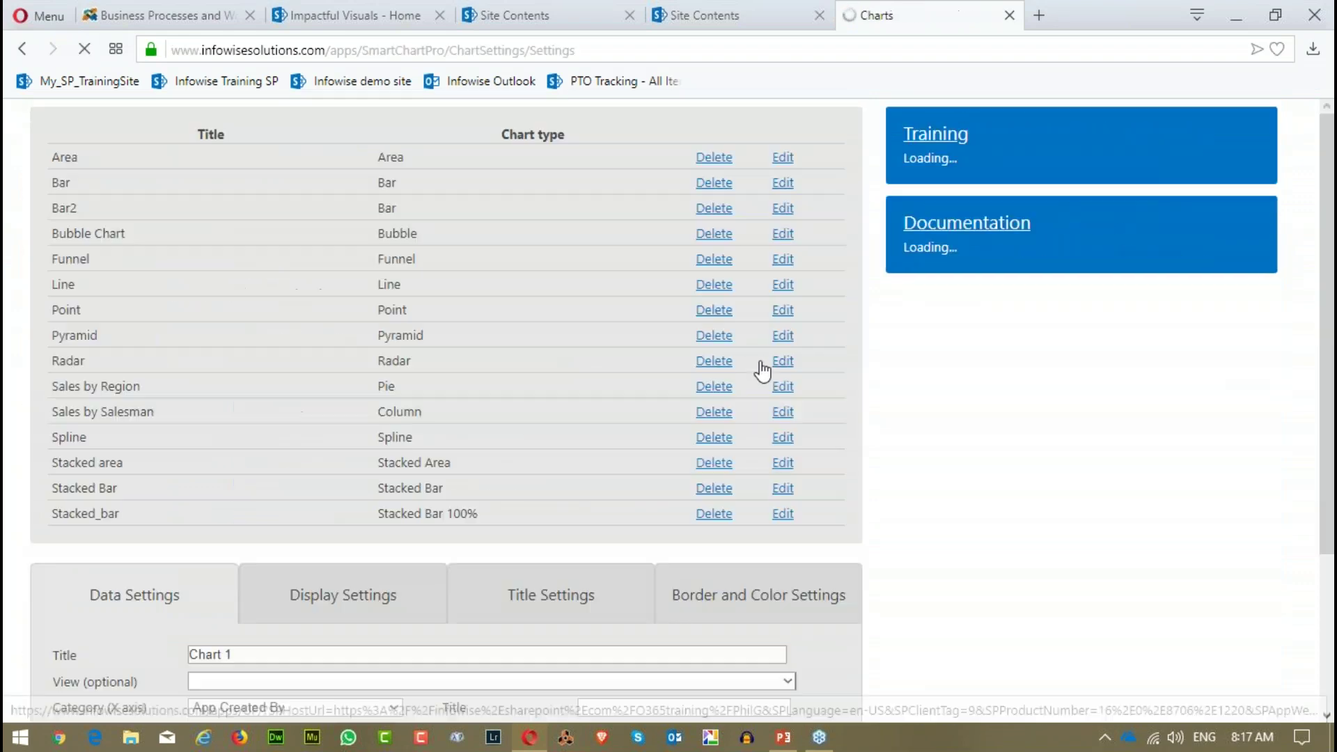
Step: Open the display settings of the new chart profile and look through the full list of available chart types
scroll(692, 199, "down", 2)
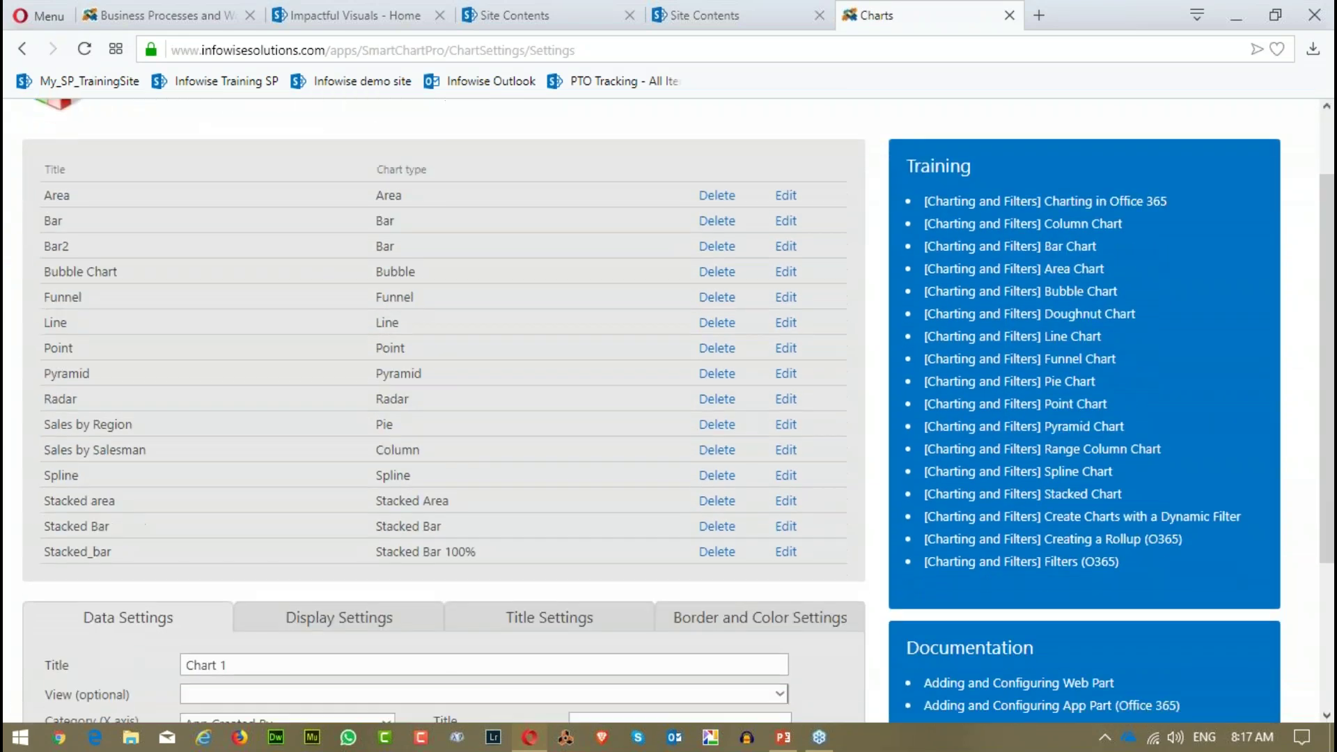
scroll(507, 328, "down", 2)
left_click(376, 523)
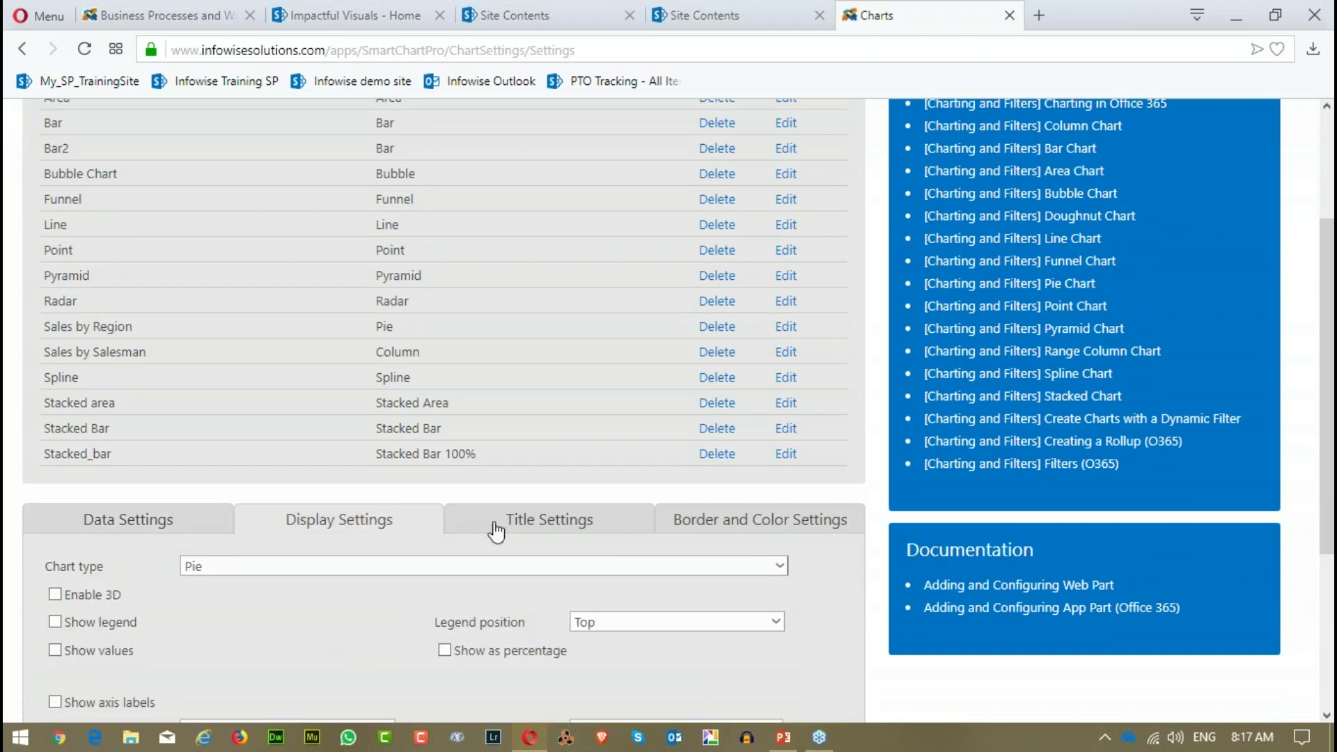
left_click(779, 565)
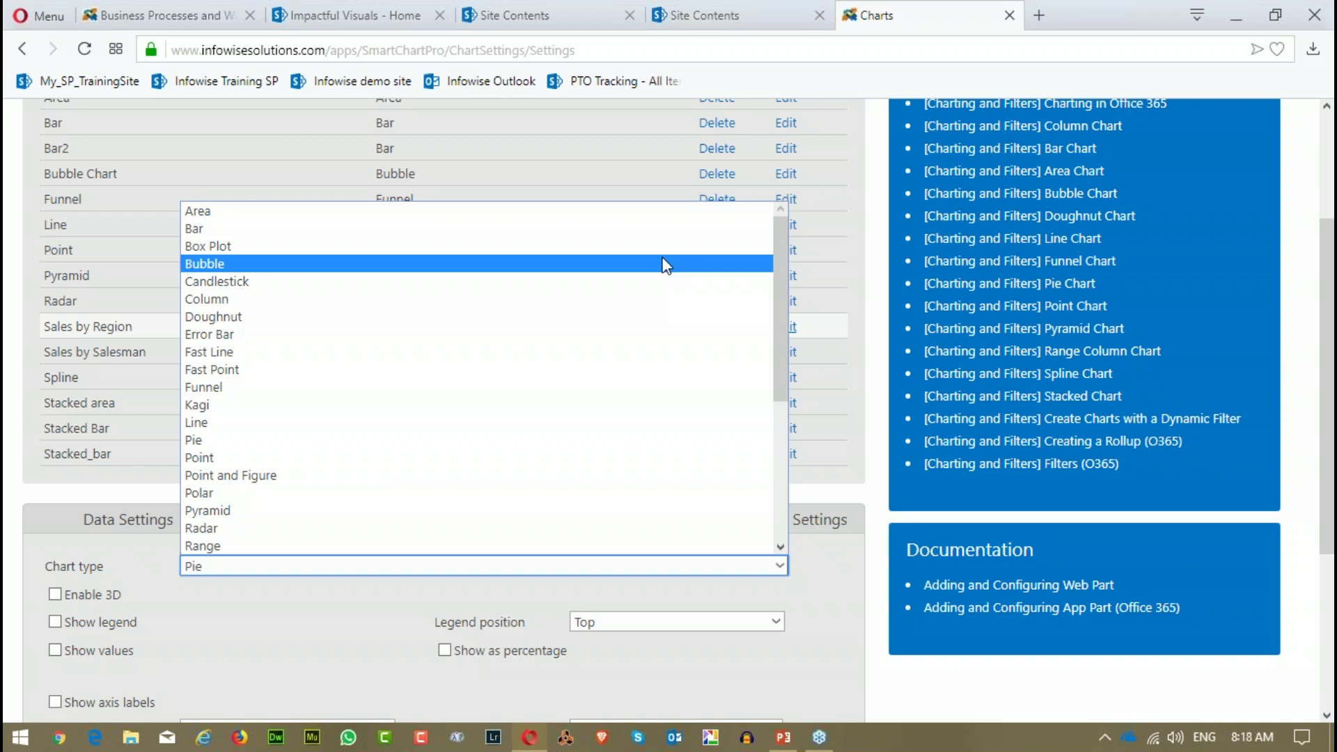
scroll(665, 265, "down", 4)
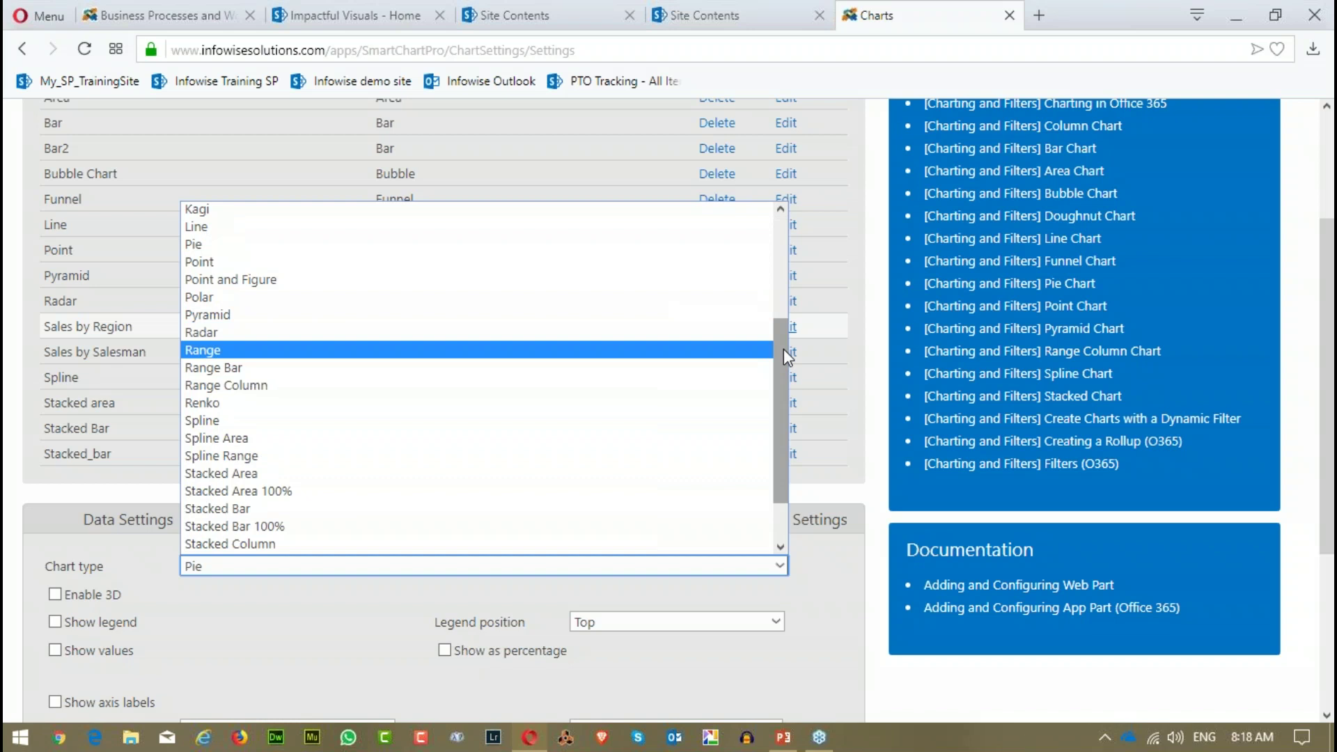
left_click_drag(783, 349, 786, 396)
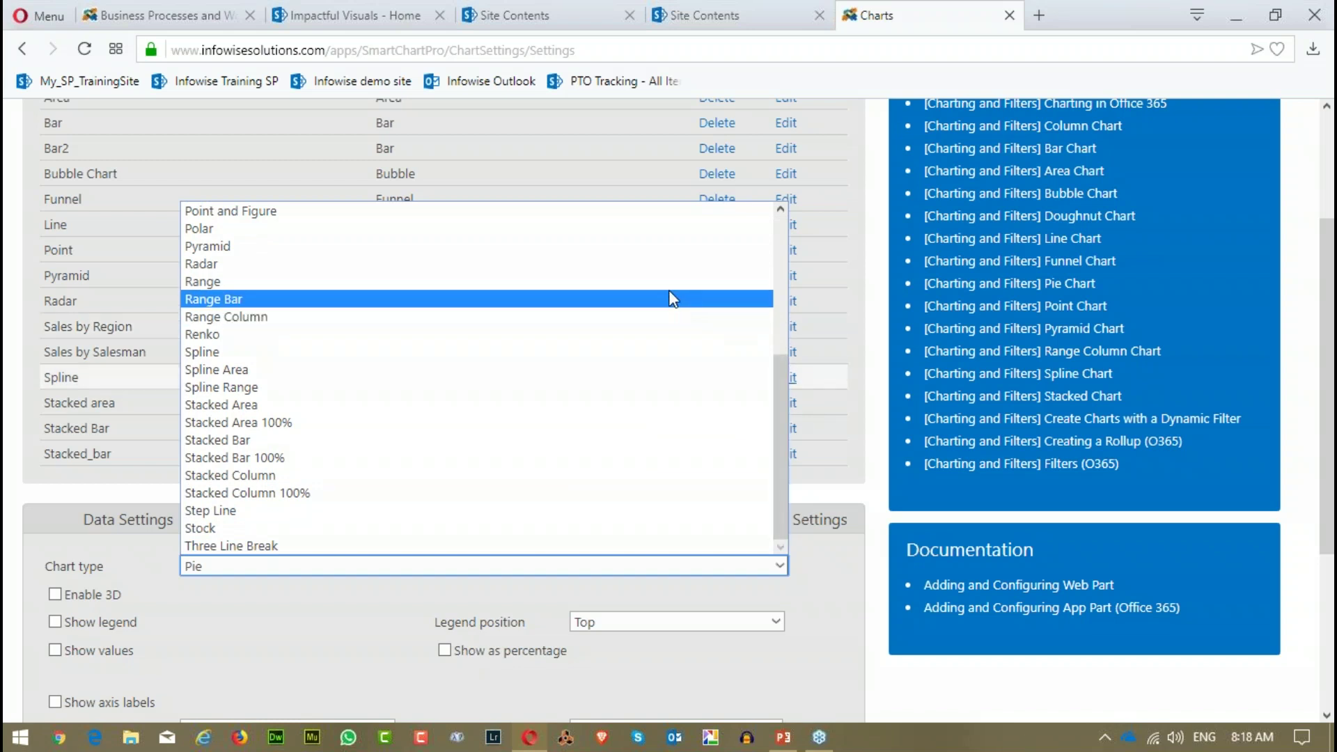
scroll(696, 365, "up", 5)
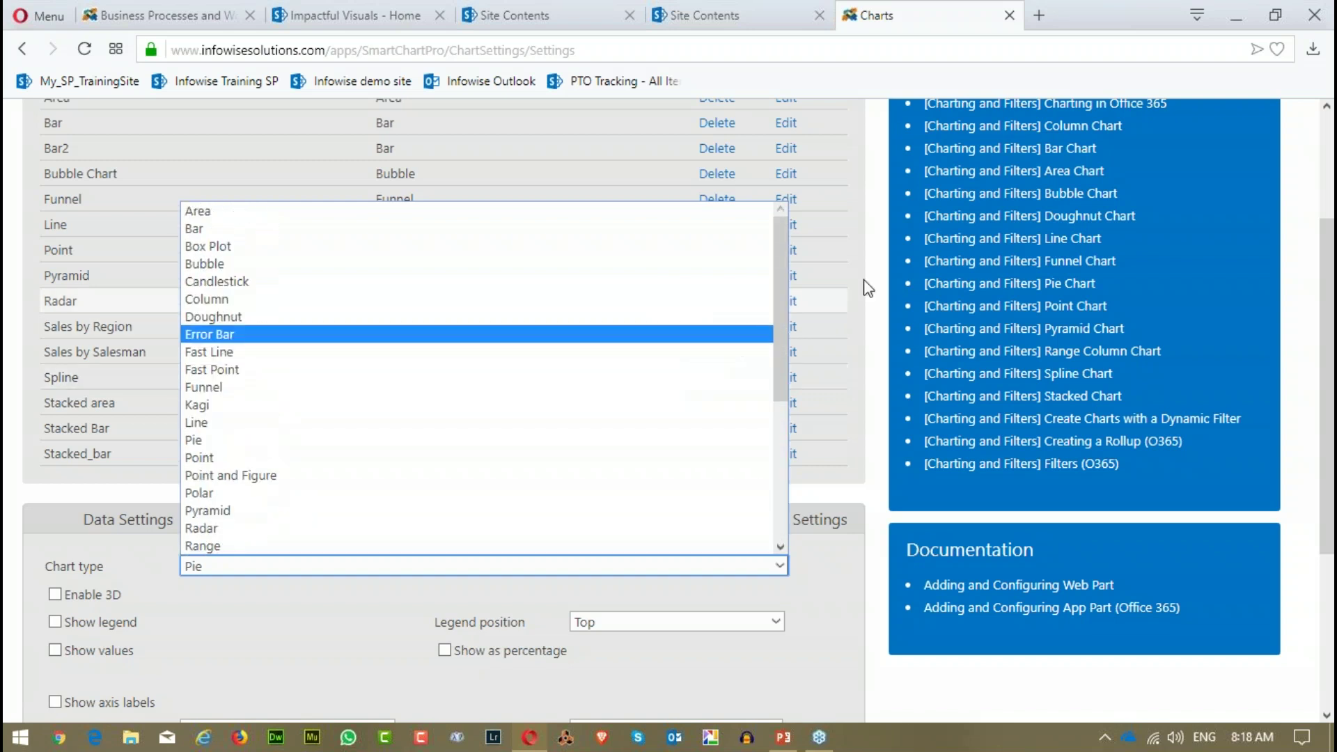
Step: Return from the chart settings to the Impactful Visuals home page and view its sales charts
scroll(887, 197, "up", 1)
scroll(887, 197, "up", 3)
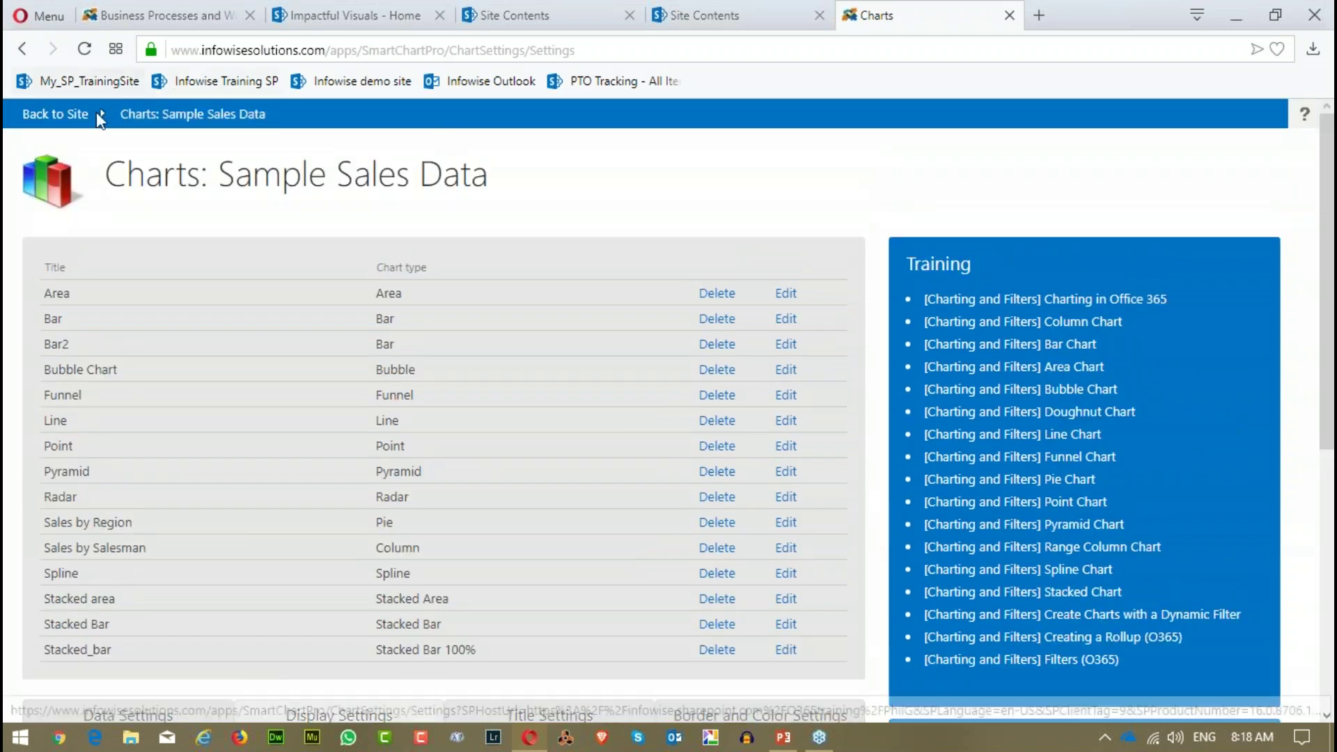
left_click(48, 114)
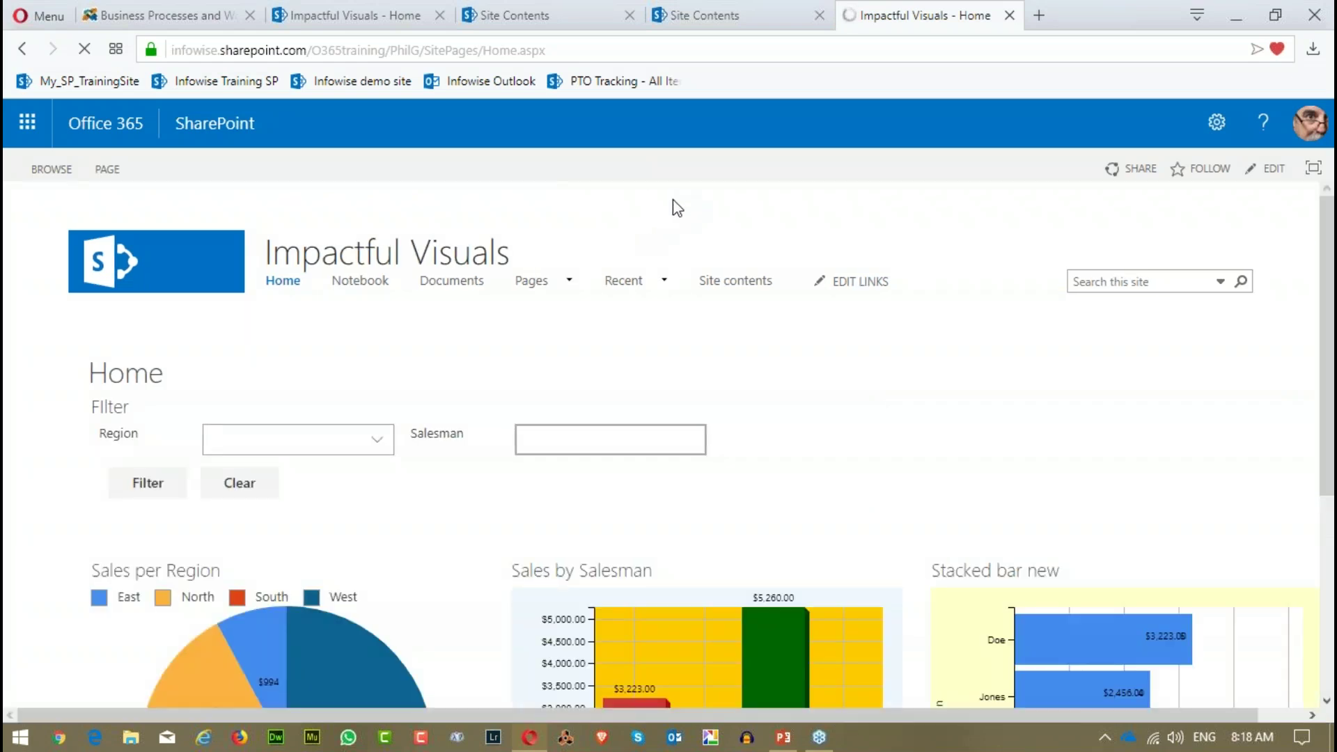
left_click(848, 178)
scroll(893, 356, "down", 1)
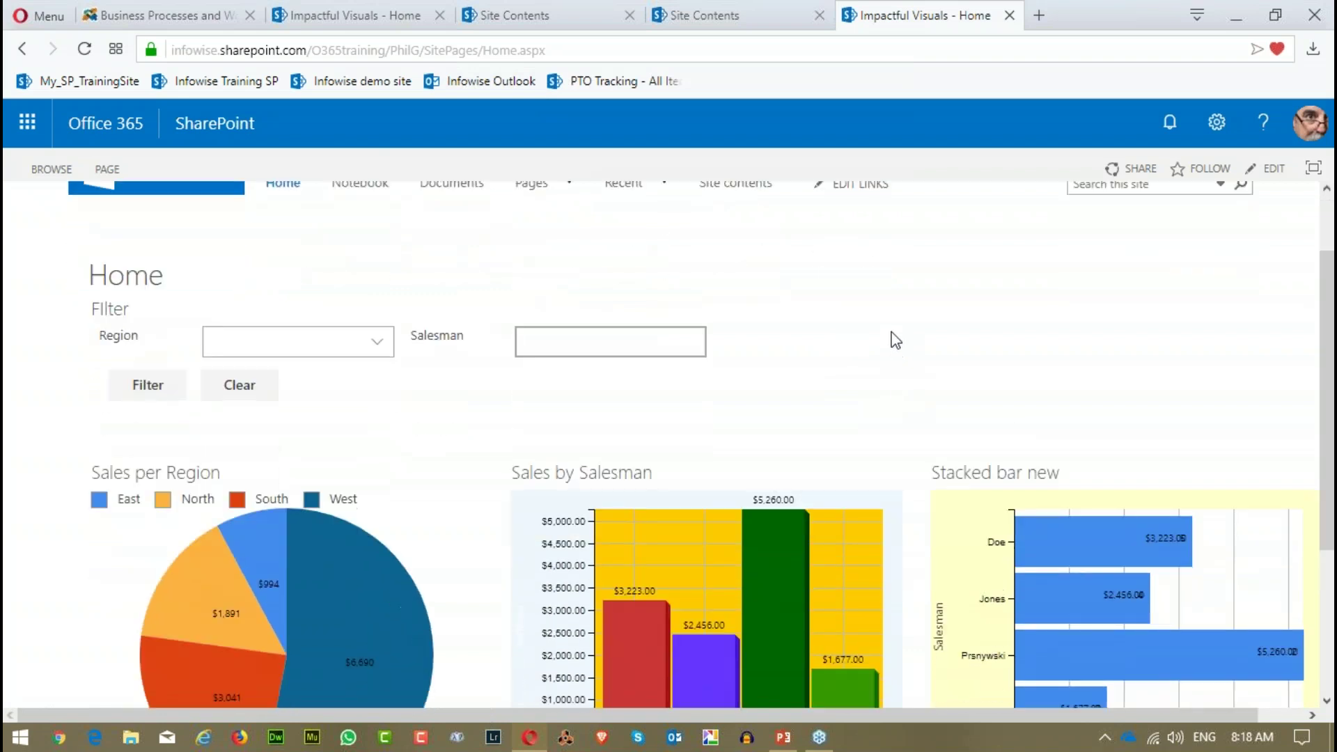
scroll(895, 341, "down", 1)
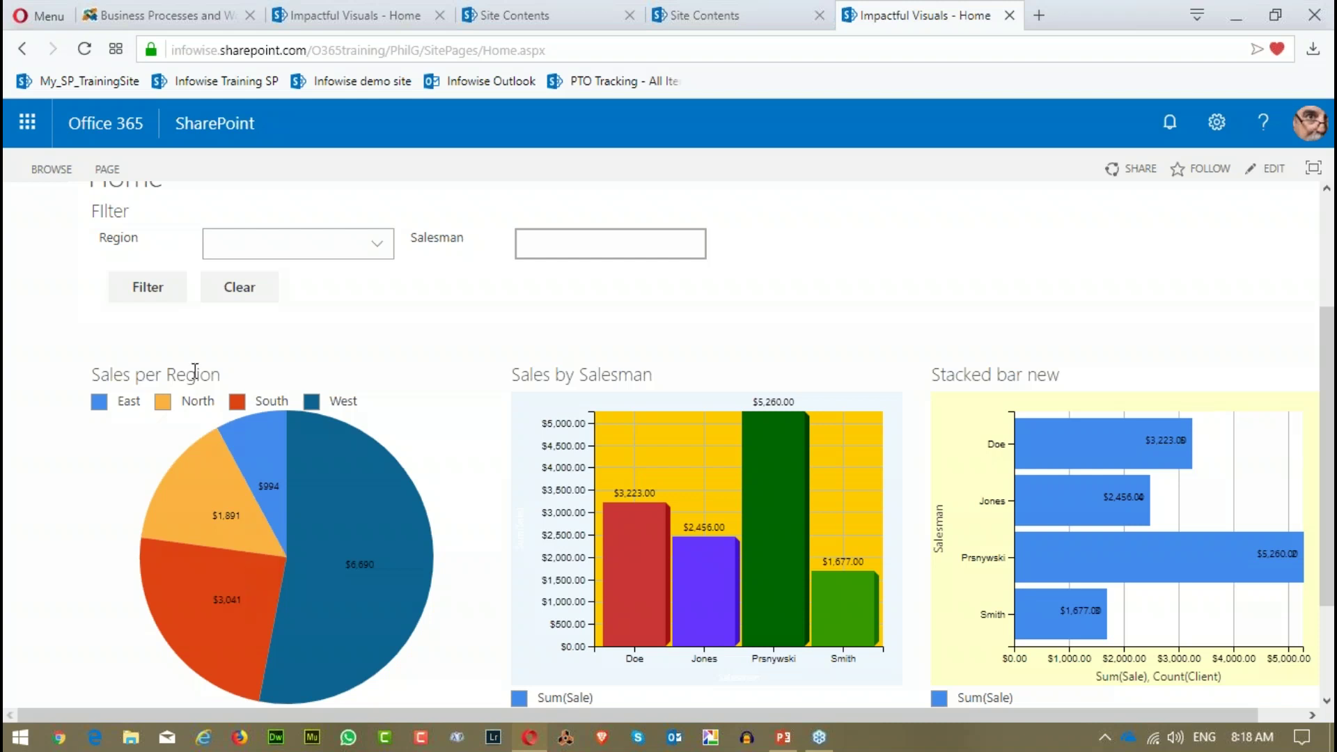
scroll(60, 296, "up", 1)
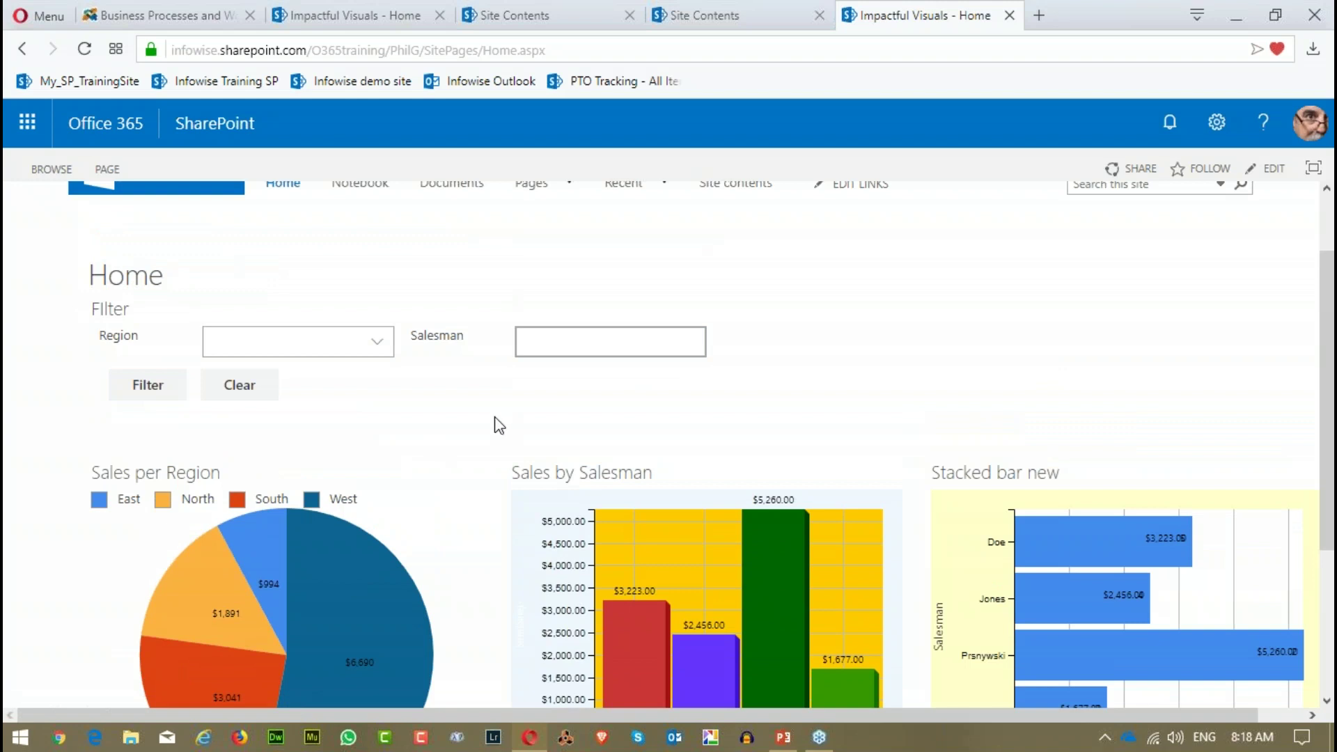
Step: Filter the home page charts by the North region and review them
left_click(382, 346)
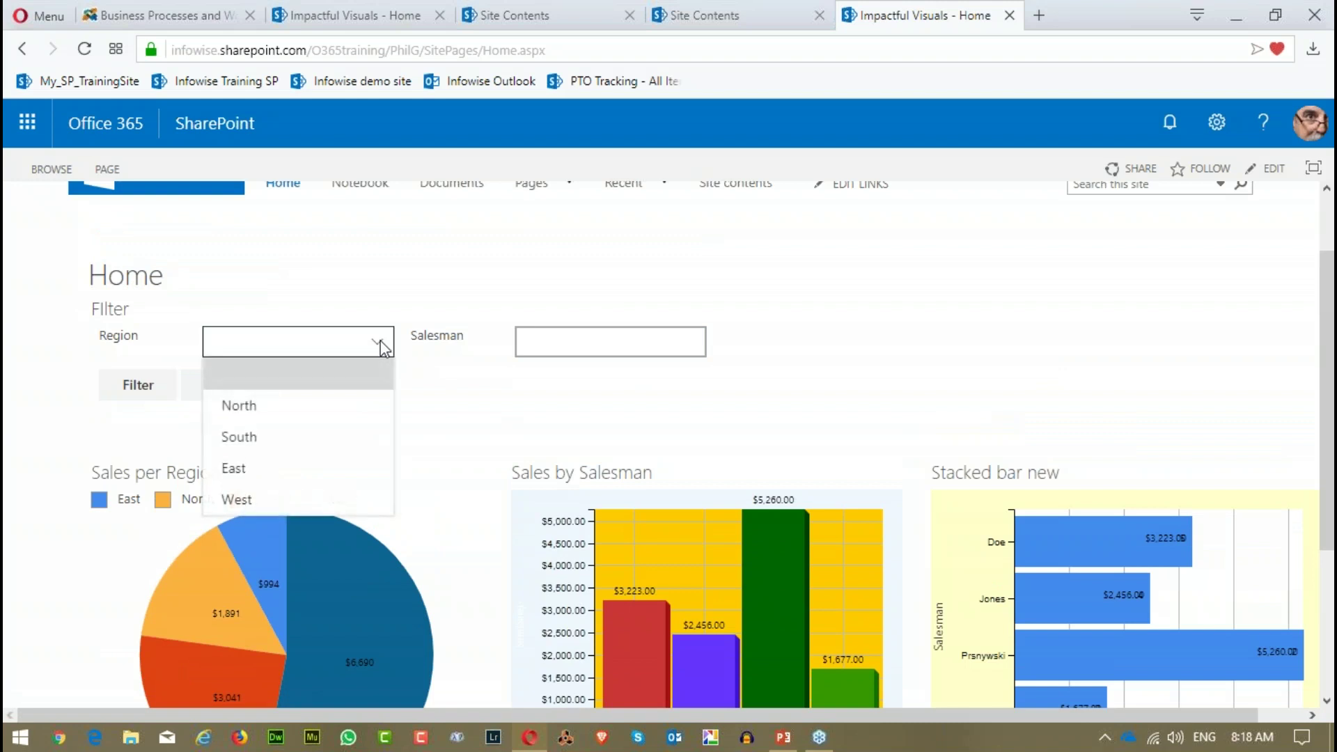
left_click(282, 415)
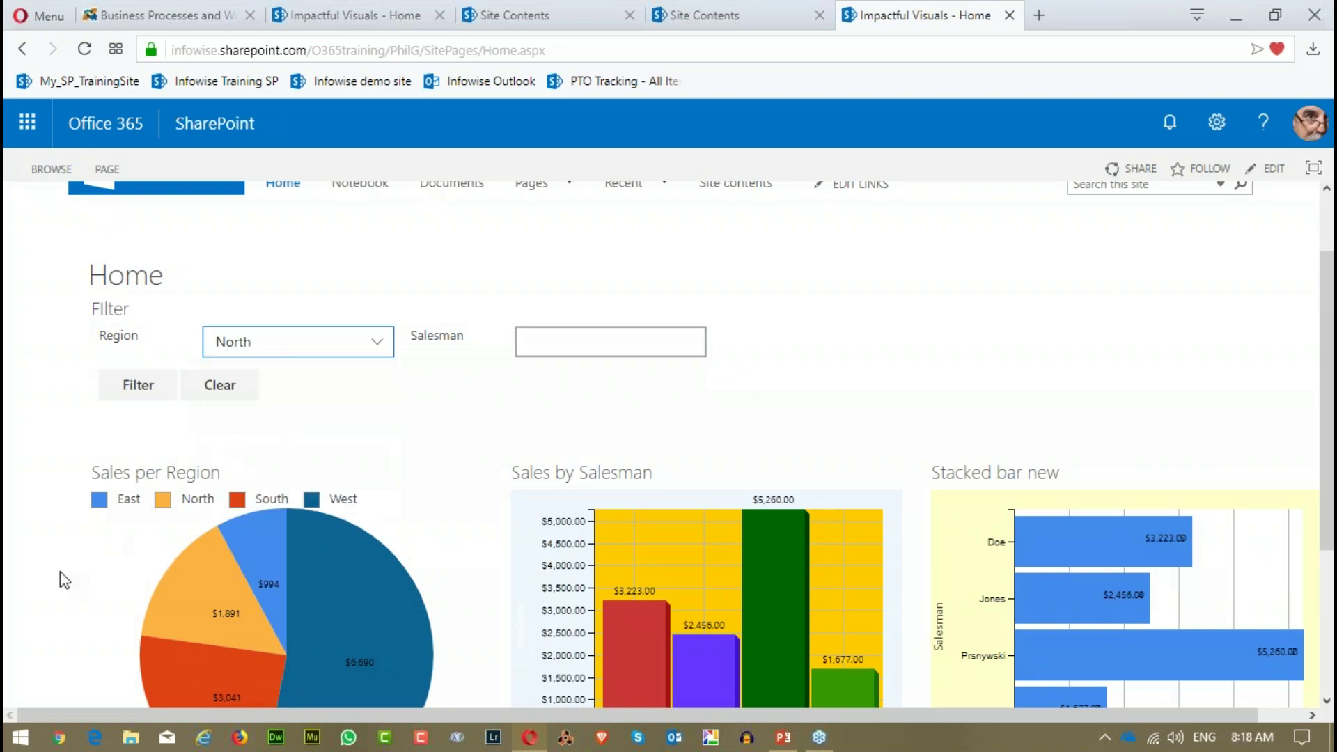
left_click(162, 387)
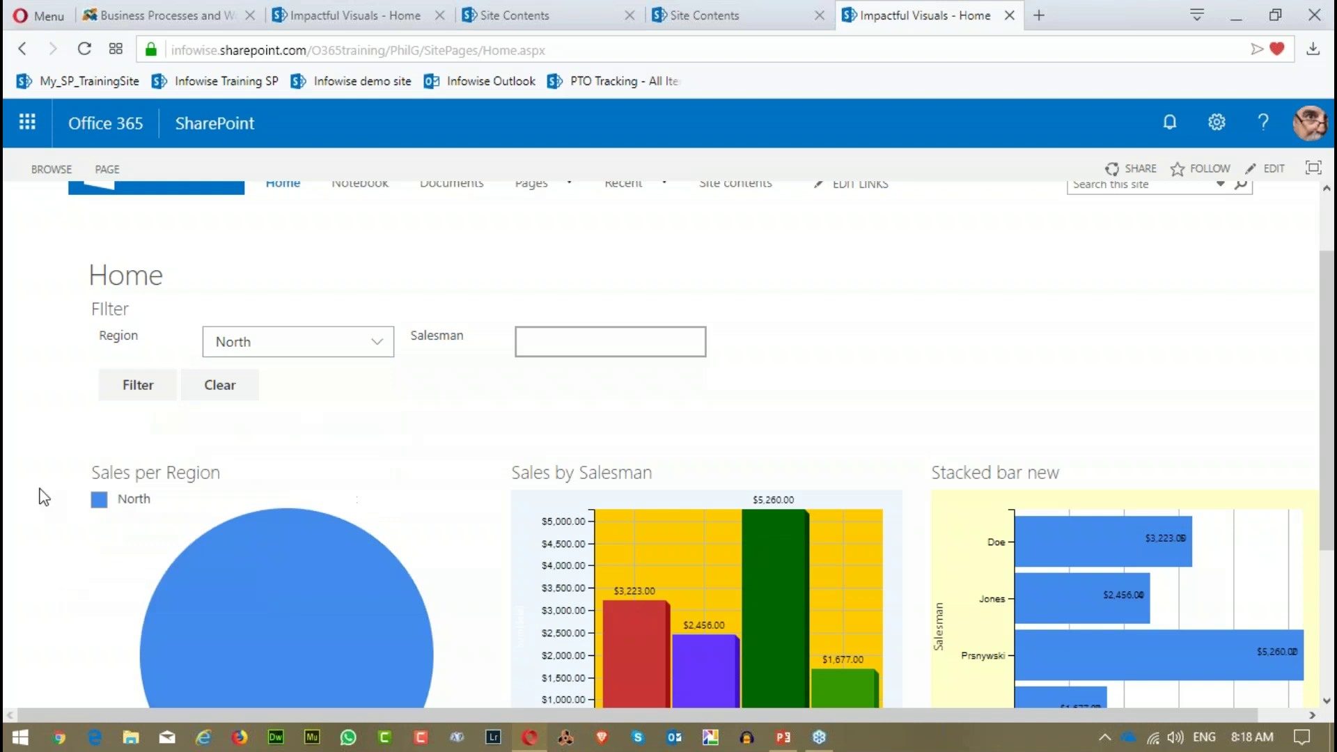
scroll(633, 499, "down", 1)
scroll(629, 491, "up", 1)
Step: Filter the home page charts by the South region, then clear the filter
left_click(381, 344)
left_click(210, 421)
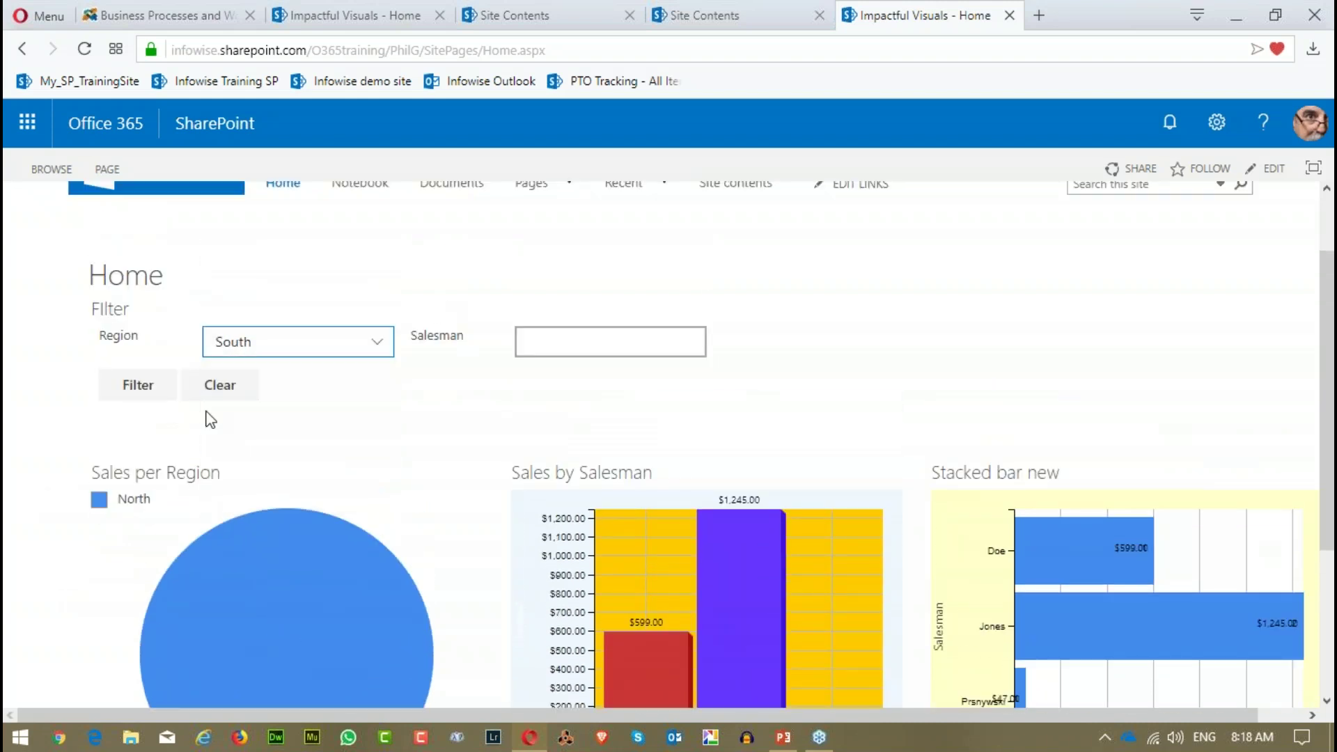
left_click(134, 382)
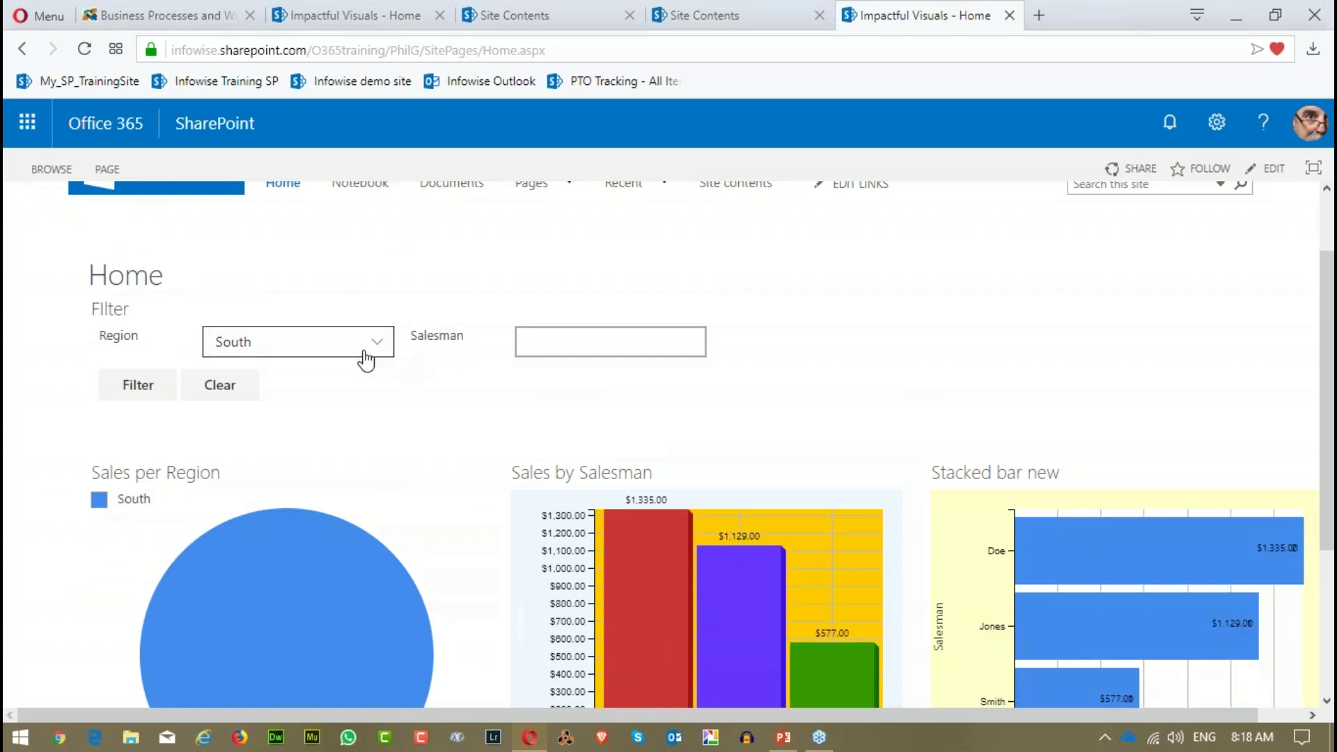
left_click(216, 384)
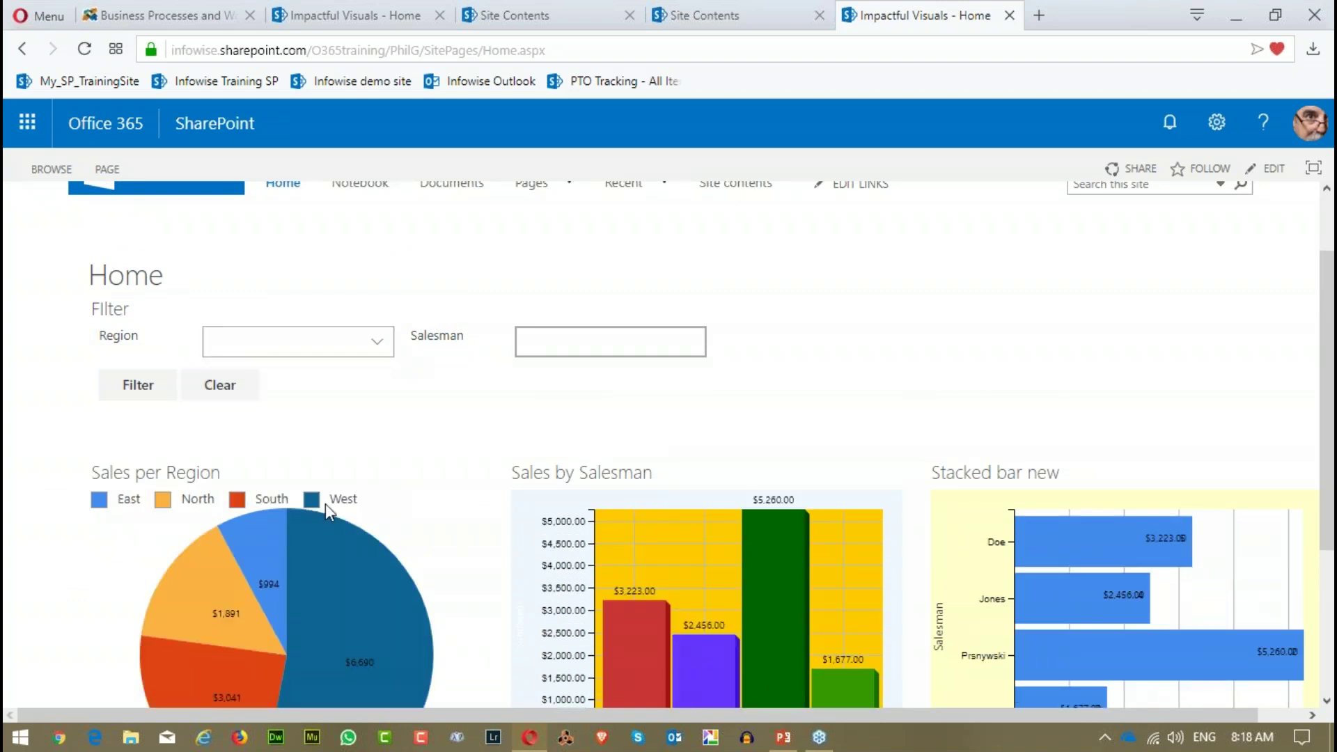
Step: Filter the charts by a salesman's last name, review them, and empty the Salesman filter
left_click(548, 344)
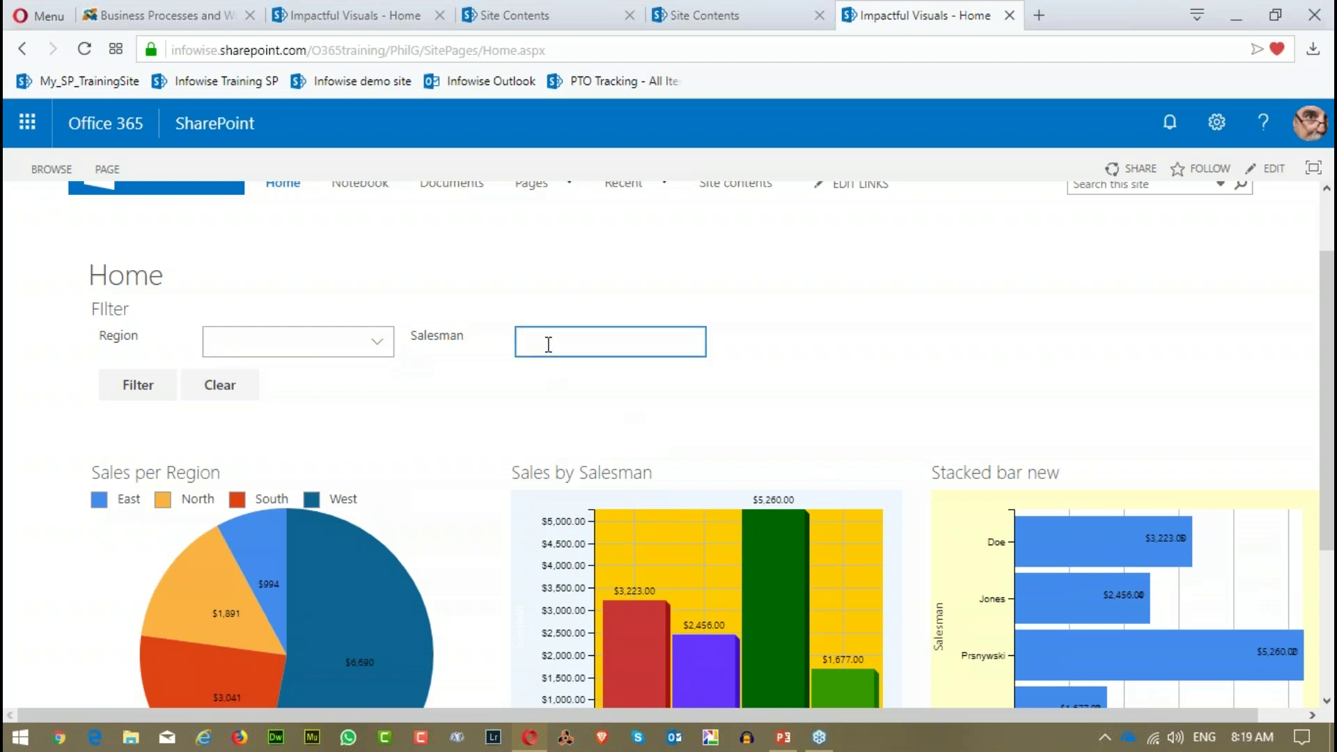
type("Joe")
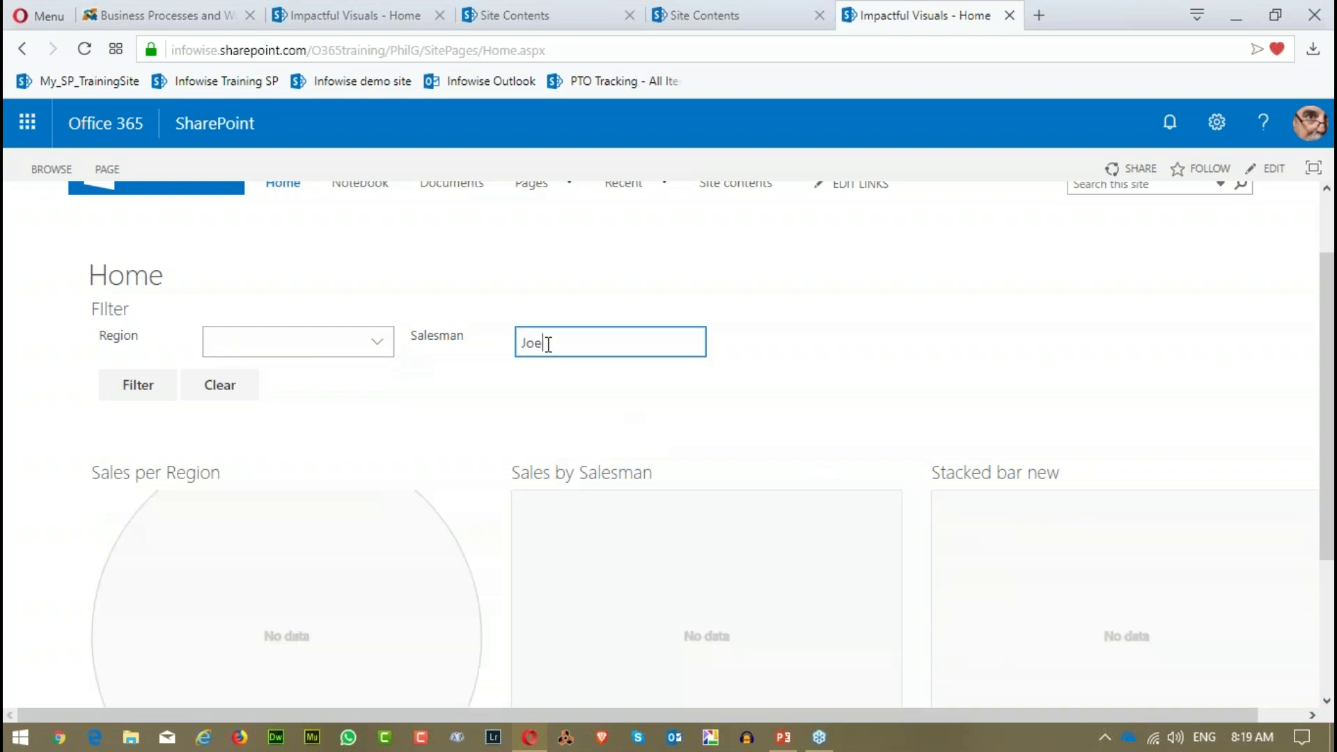
key("BackSpace")
key("BackSpace")
type("ones")
scroll(805, 470, "down", 3)
scroll(808, 466, "up", 2)
scroll(808, 465, "up", 2)
left_click_drag(576, 345, 475, 342)
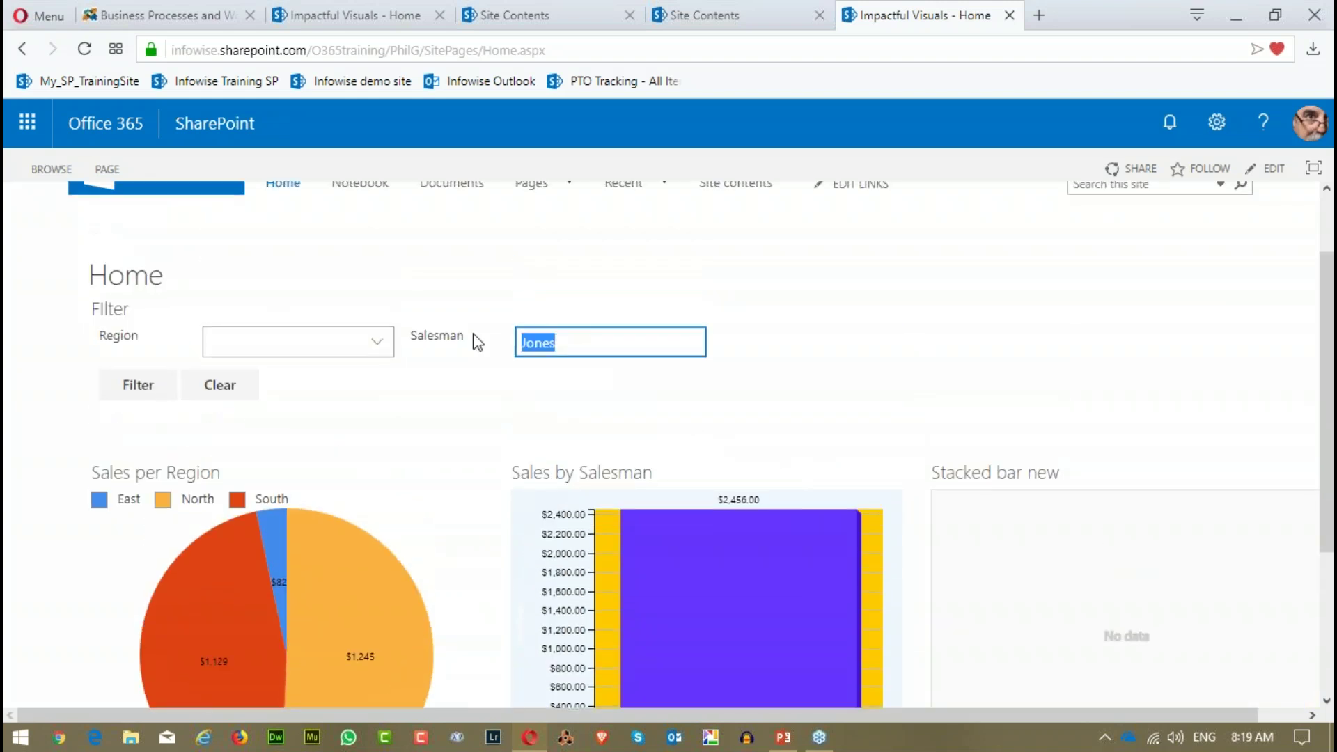
key("BackSpace")
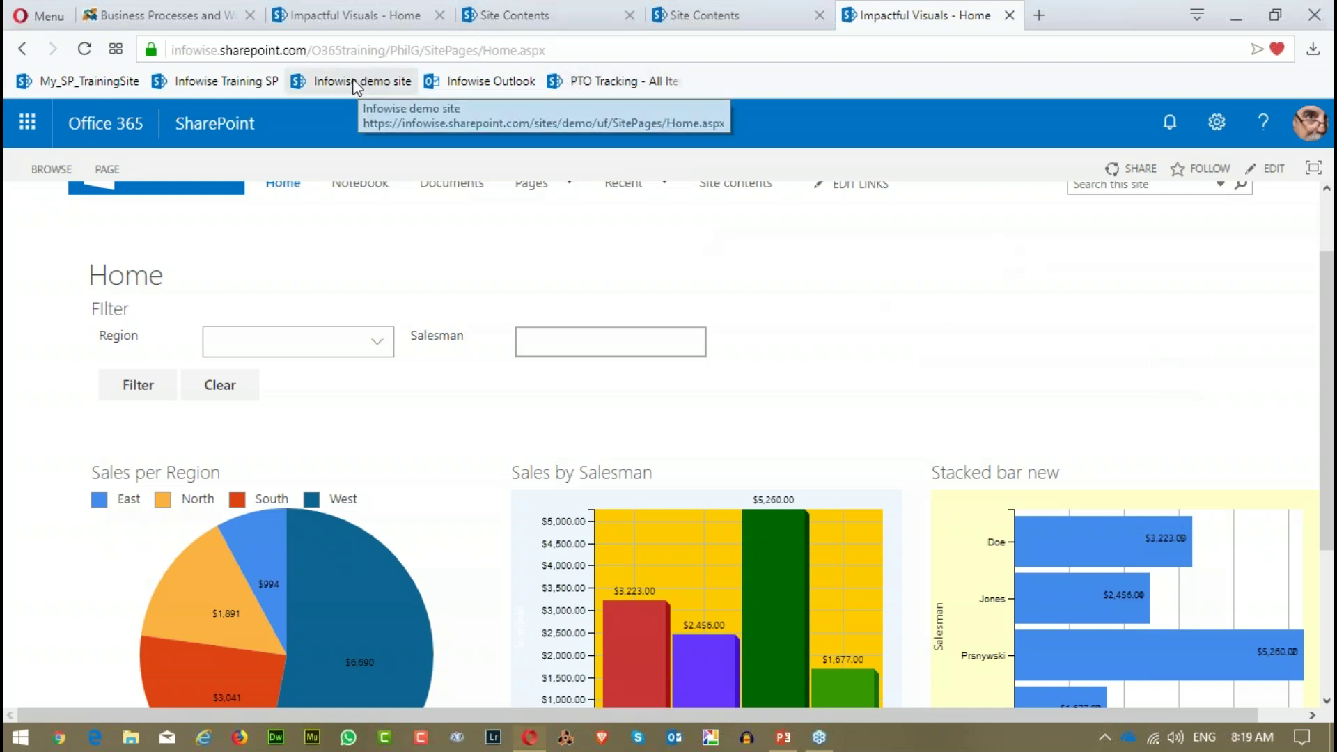
Step: Open the Infowise demo site in a new browser tab and go to its Dynamic Dashboard page
right_click(380, 82)
left_click(407, 120)
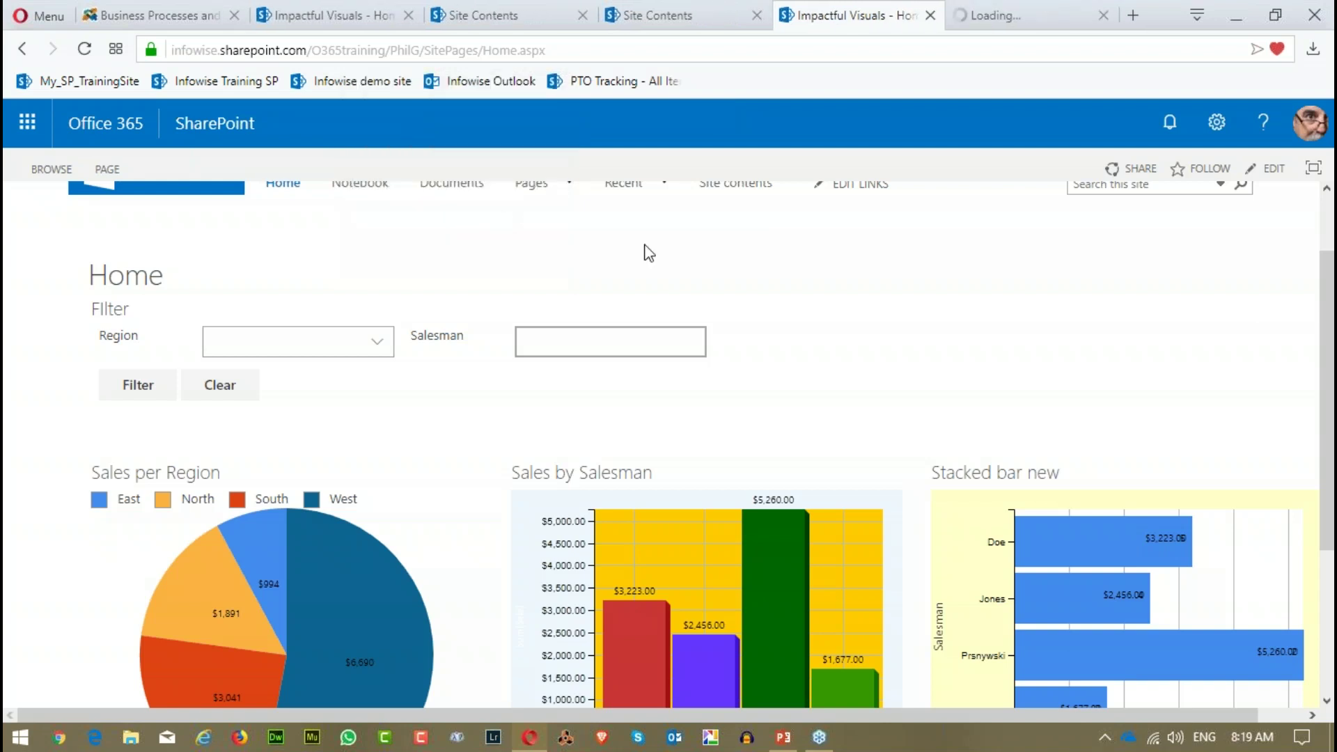
left_click(1001, 21)
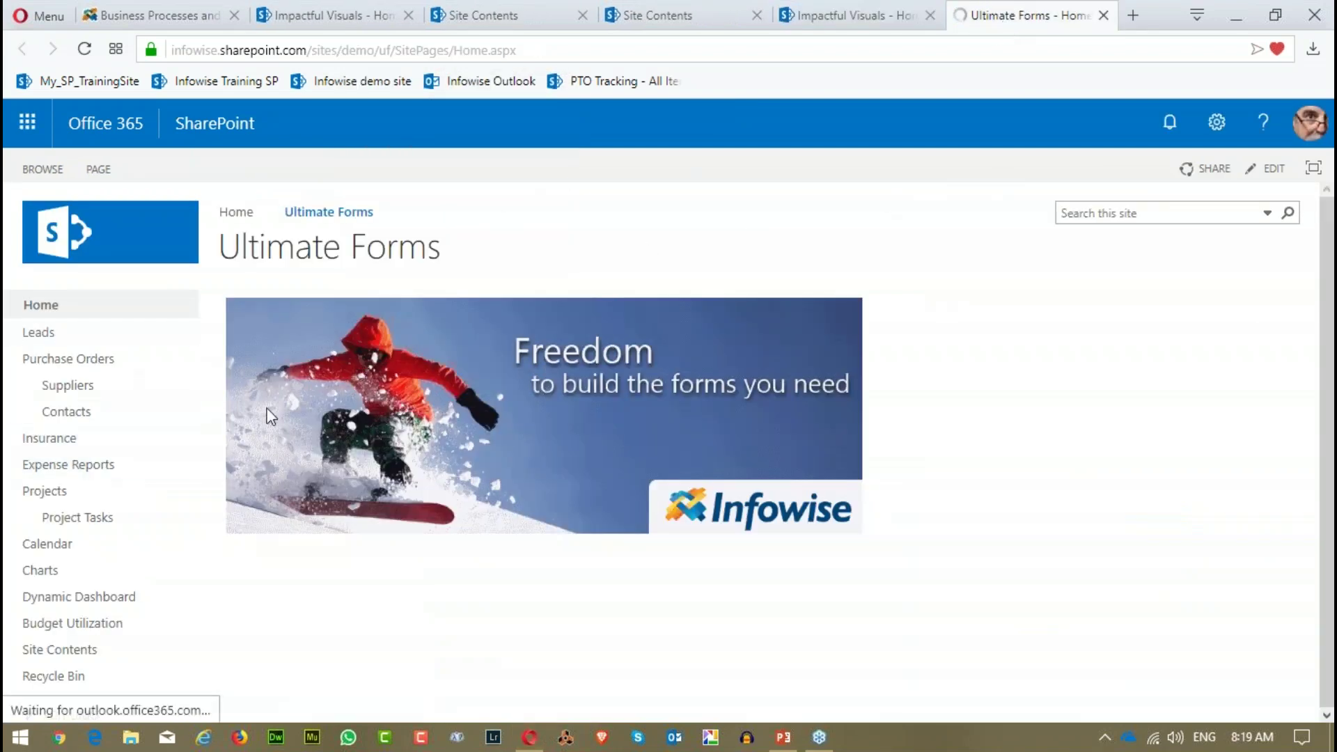
left_click(103, 600)
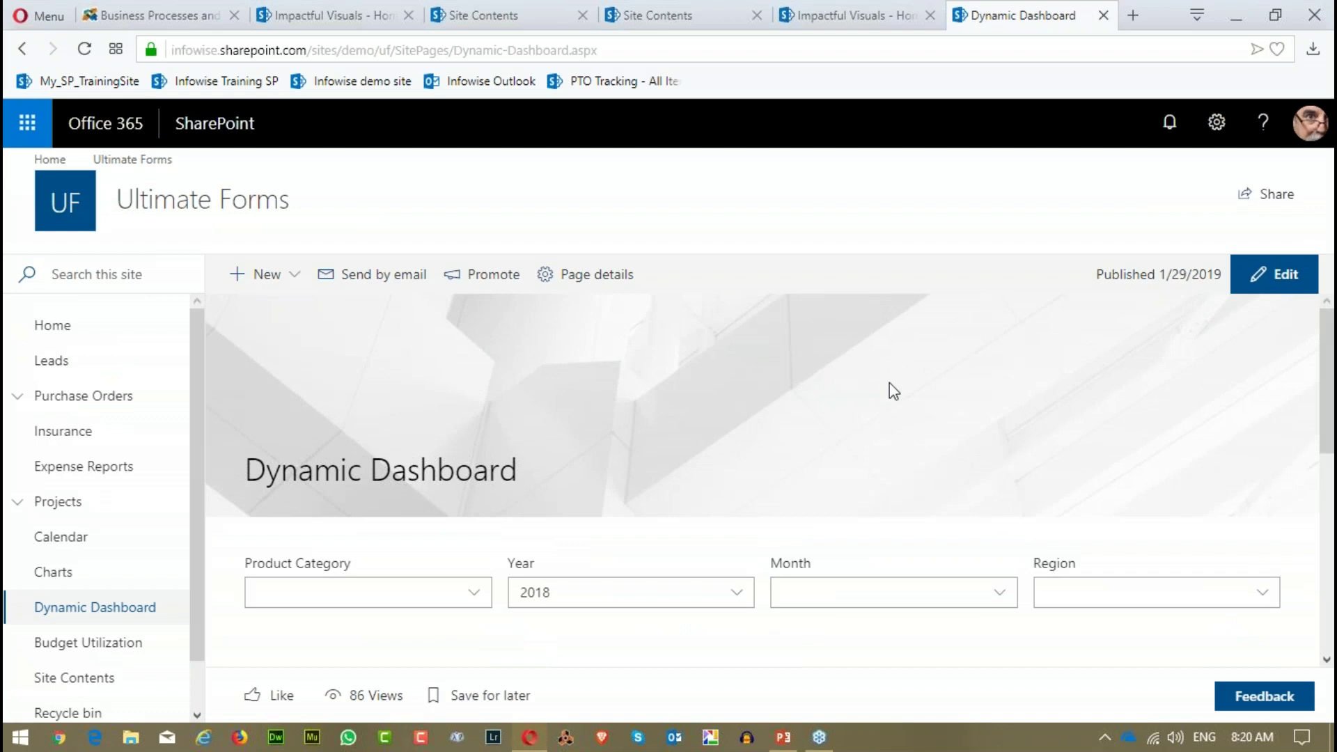
Step: Filter the Dynamic Dashboard by the Appliances product category and review the region, month and category charts
scroll(870, 373, "down", 4)
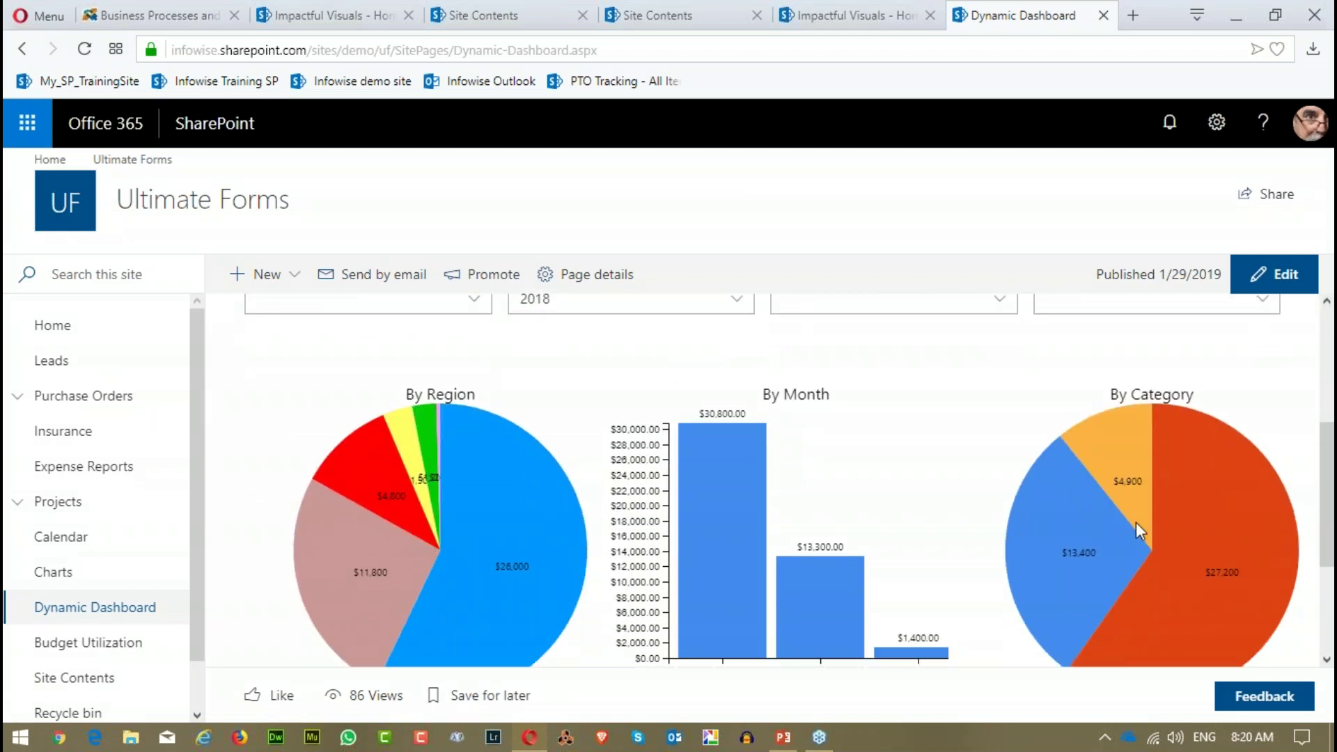
scroll(487, 418, "up", 3)
left_click(482, 401)
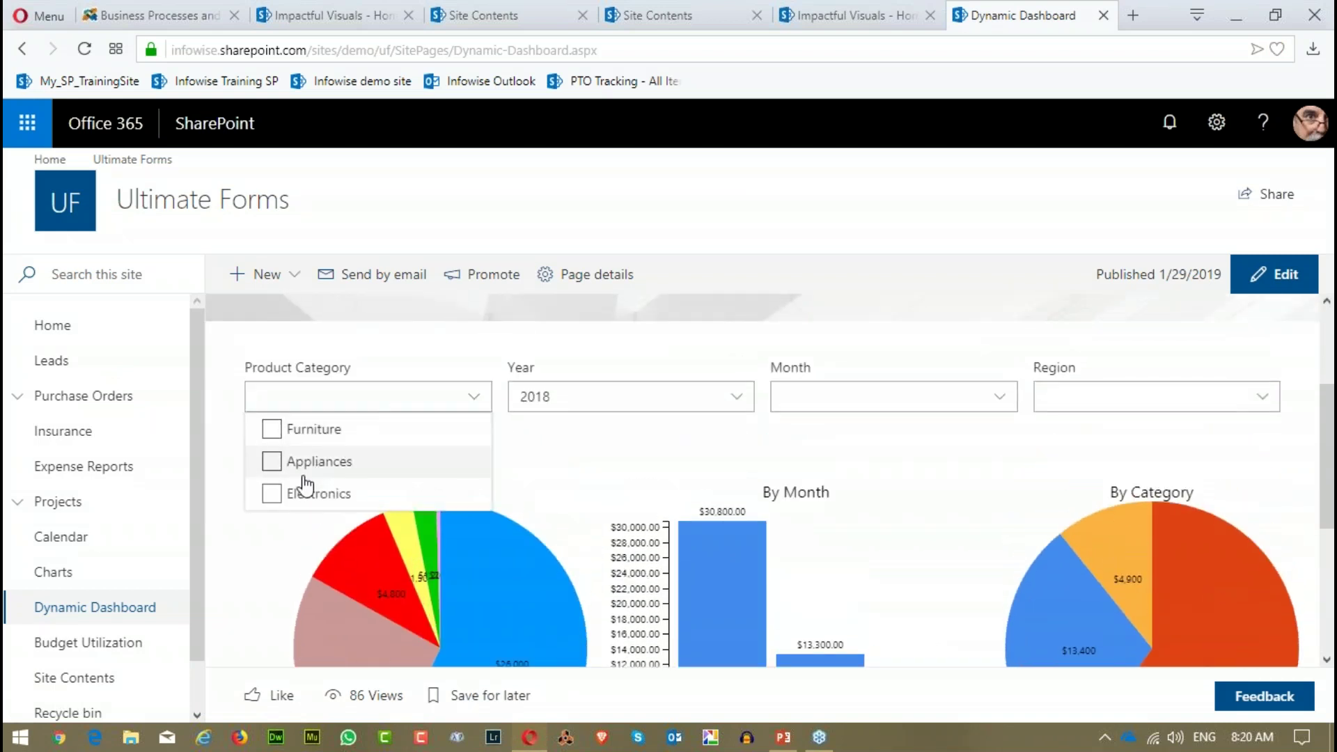
left_click(310, 461)
scroll(947, 536, "down", 5)
scroll(935, 542, "up", 5)
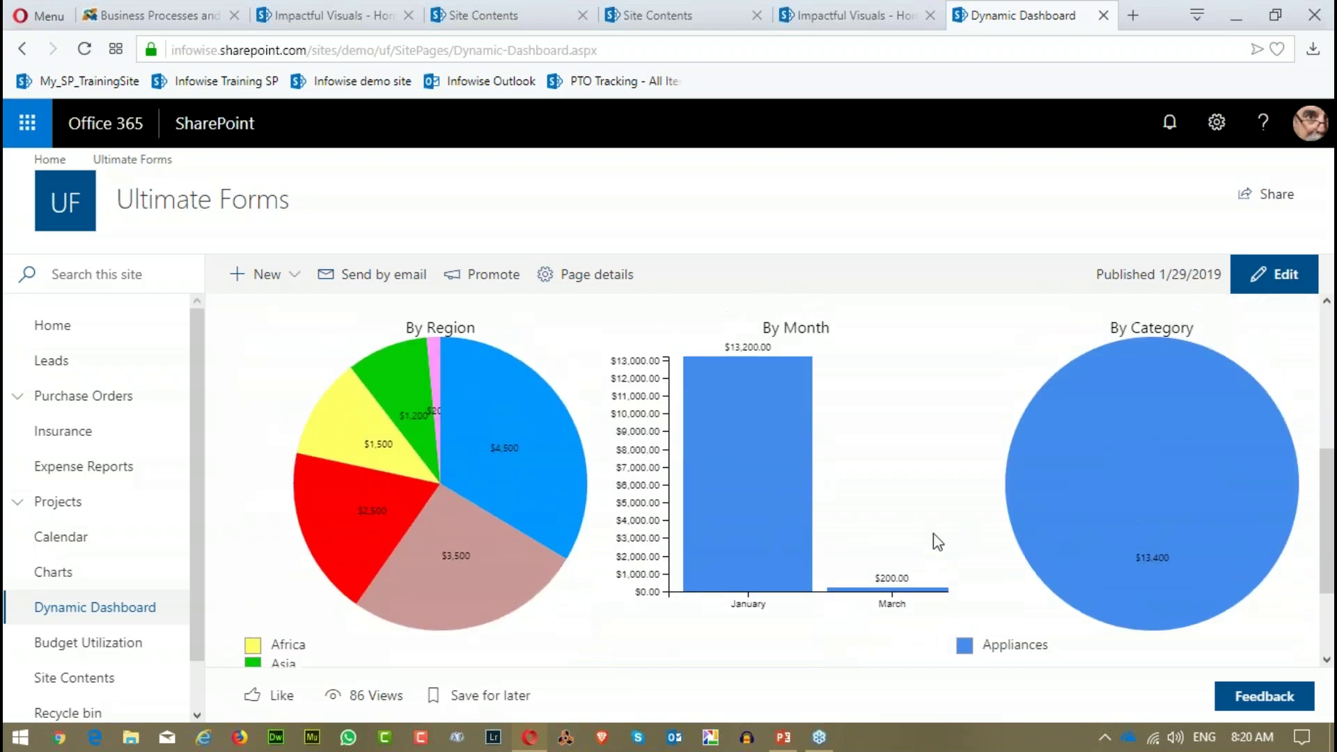
Step: Add Furniture to the Product Category filter and review the dashboard charts
left_click(310, 523)
scroll(741, 546, "down", 5)
scroll(415, 382, "up", 5)
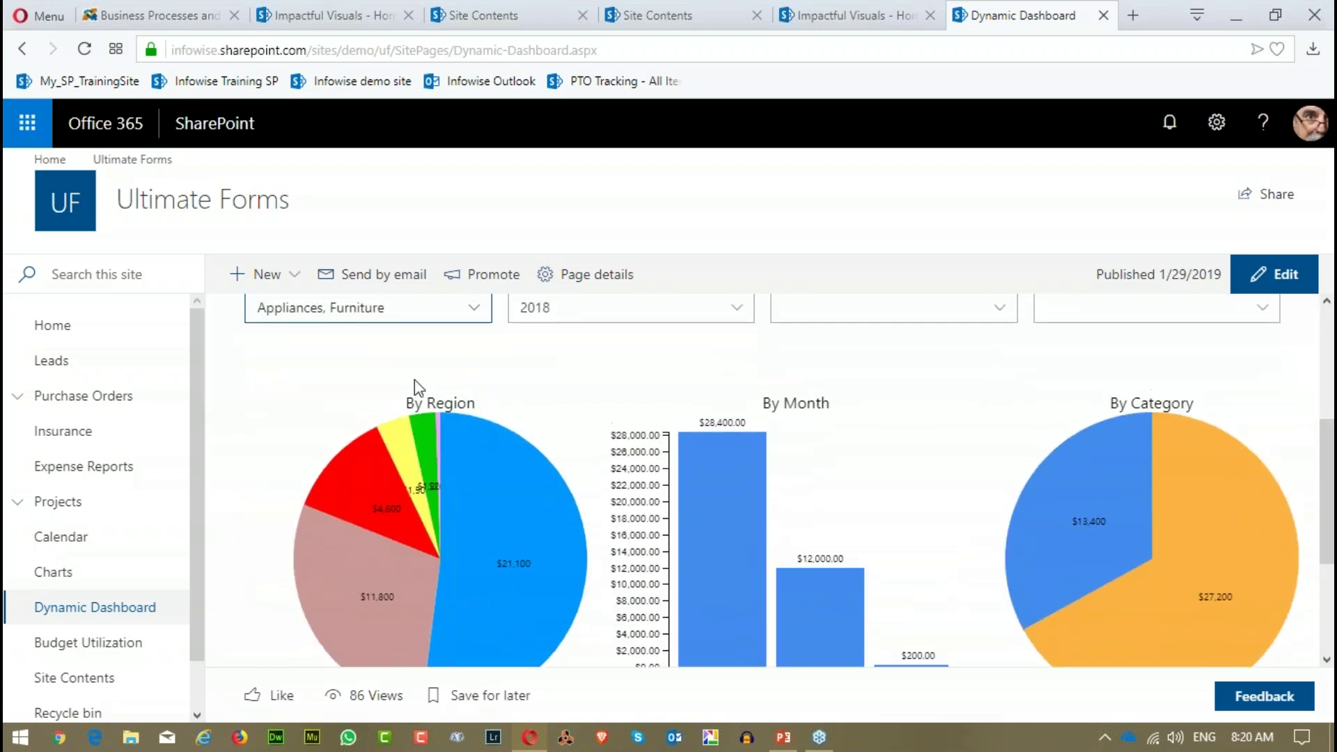
Step: Remove Furniture and Appliances from the Product Category filter and review the unfiltered category charts
left_click(482, 495)
left_click(281, 530)
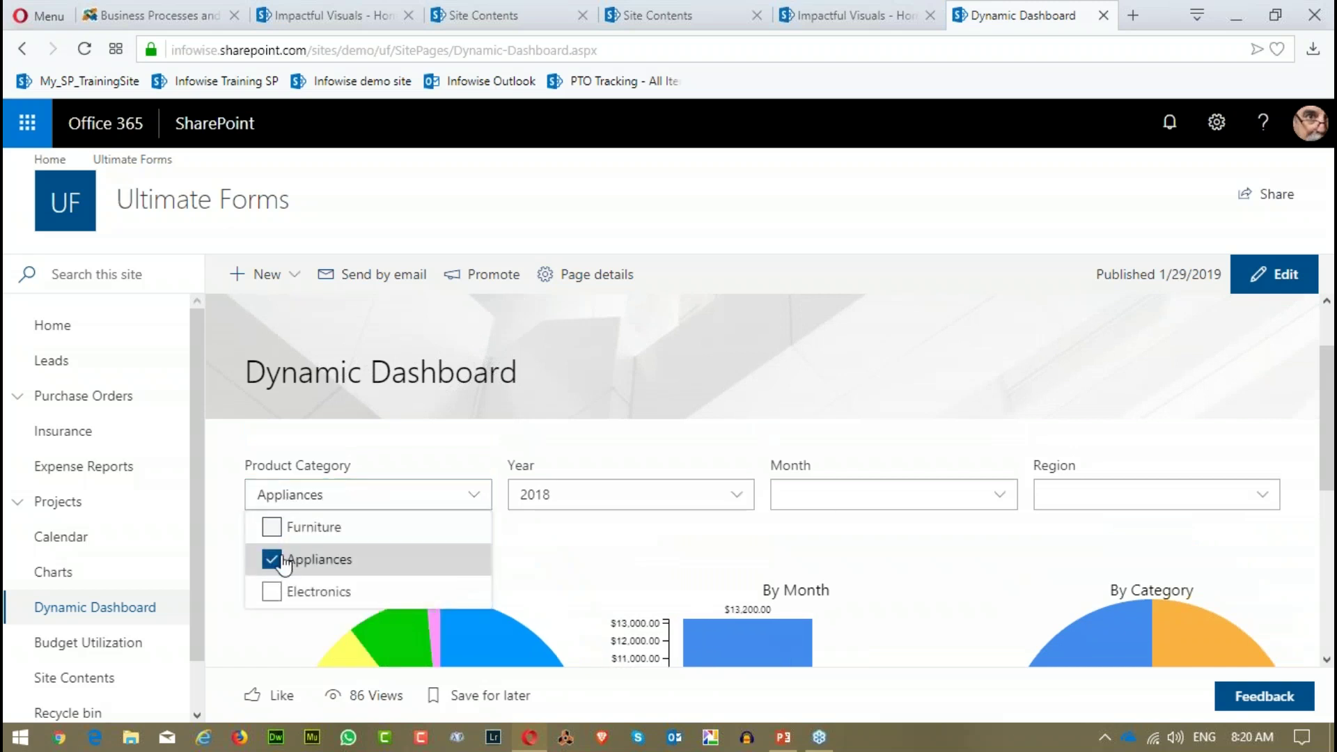
left_click(286, 561)
scroll(836, 487, "down", 5)
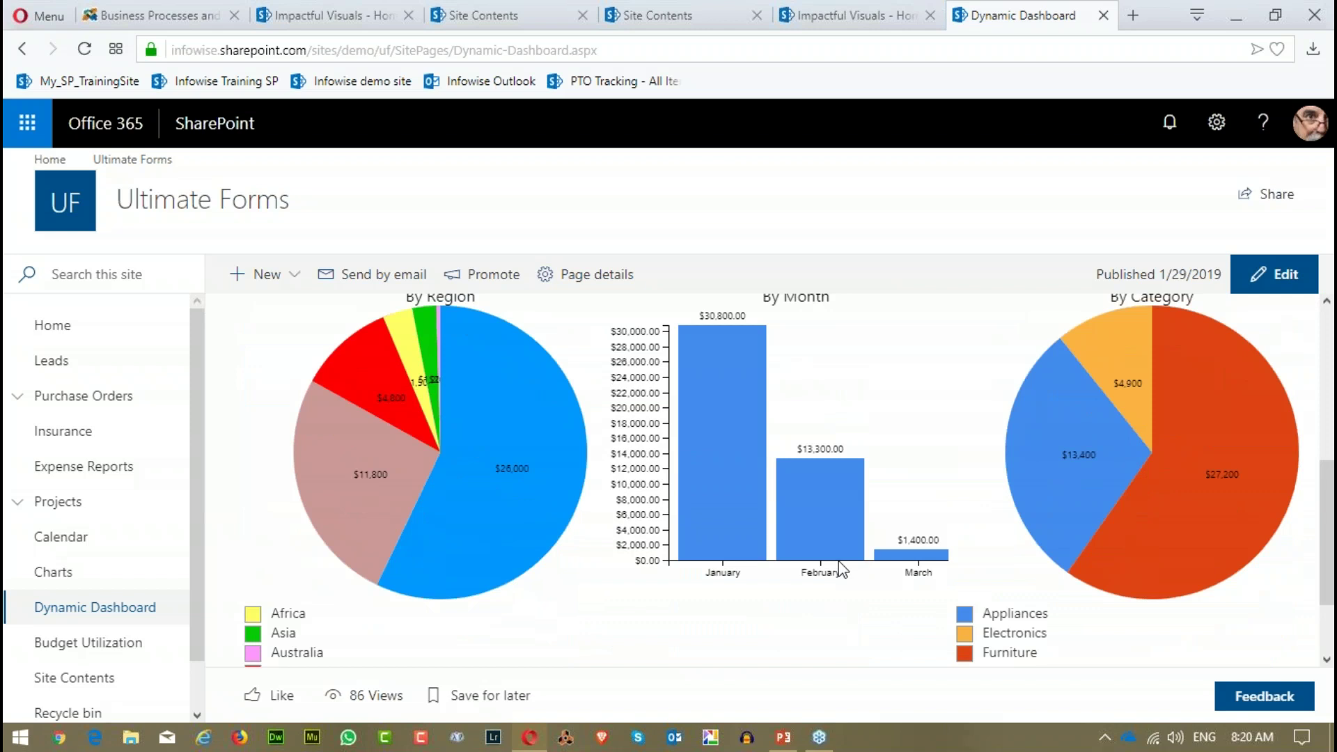
scroll(840, 570, "up", 5)
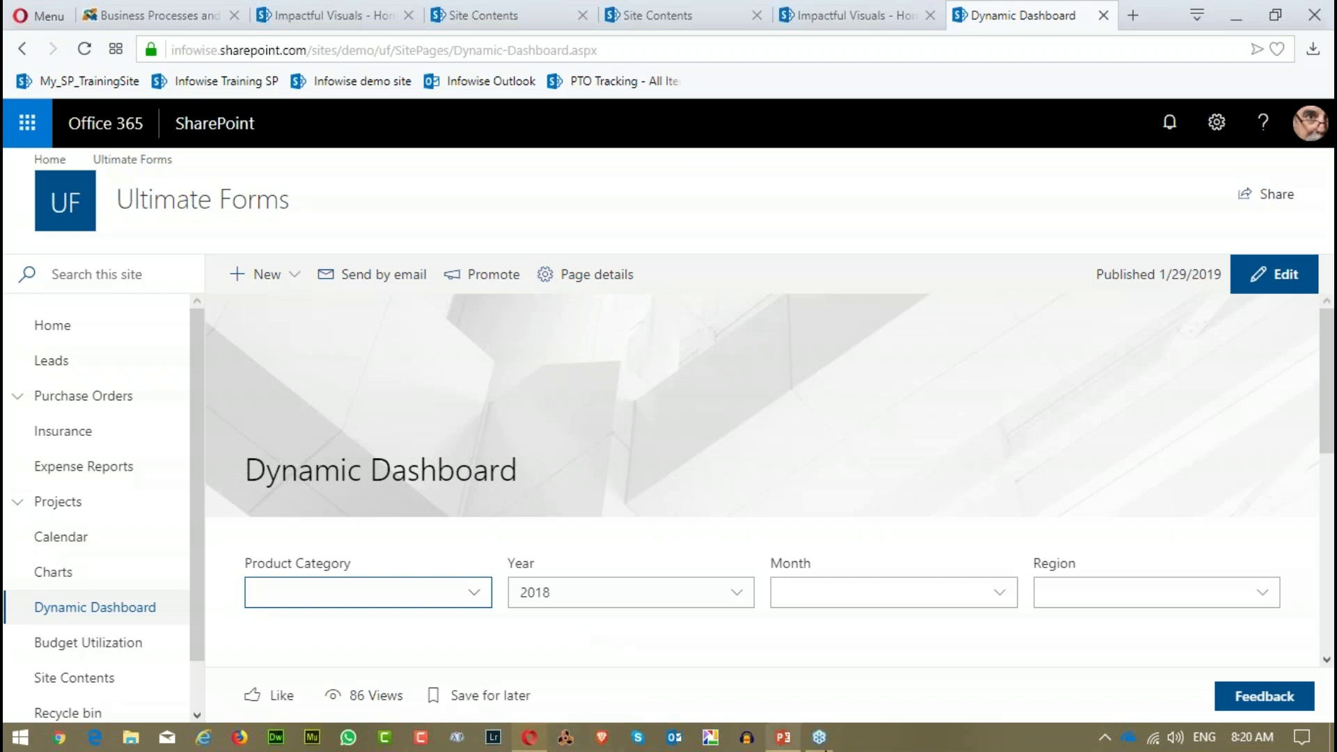
Step: Switch to the PowerPoint webinar presentation and start the slide show from the "Charts and graphs" slide
left_click(783, 737)
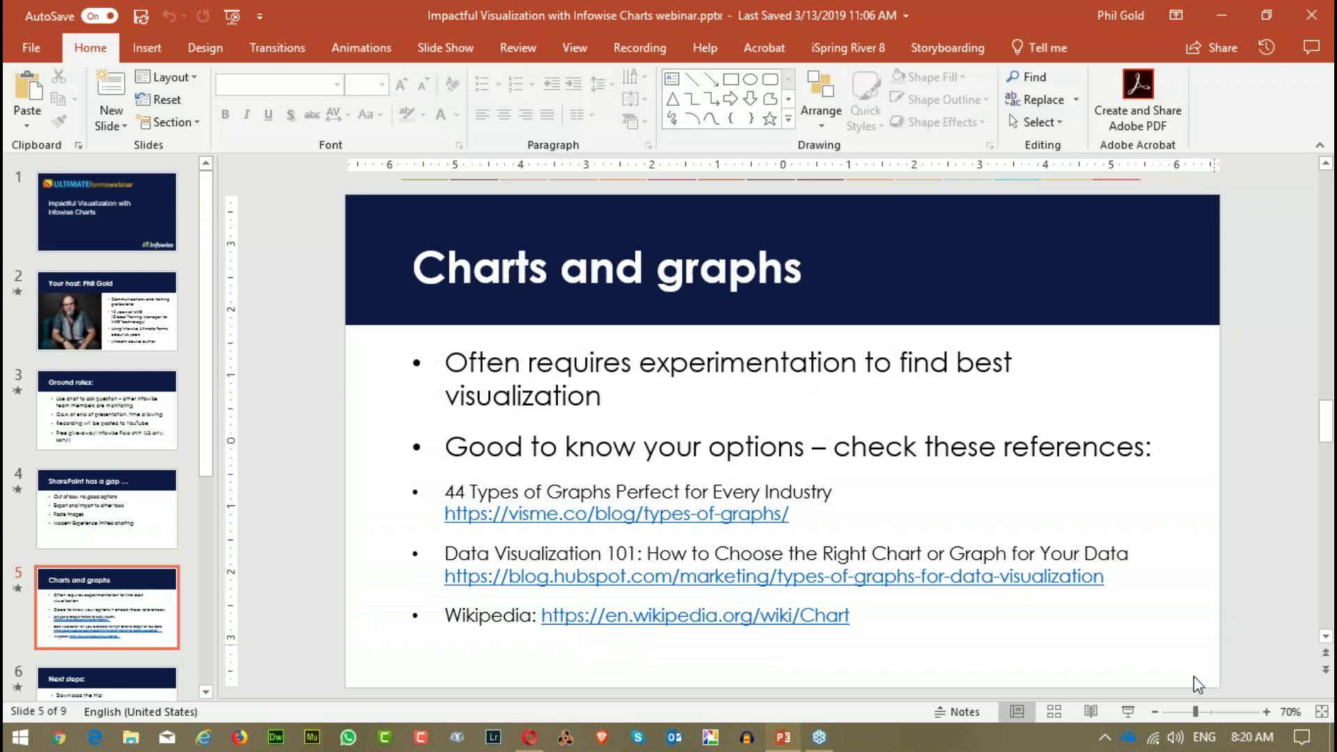
left_click(1128, 711)
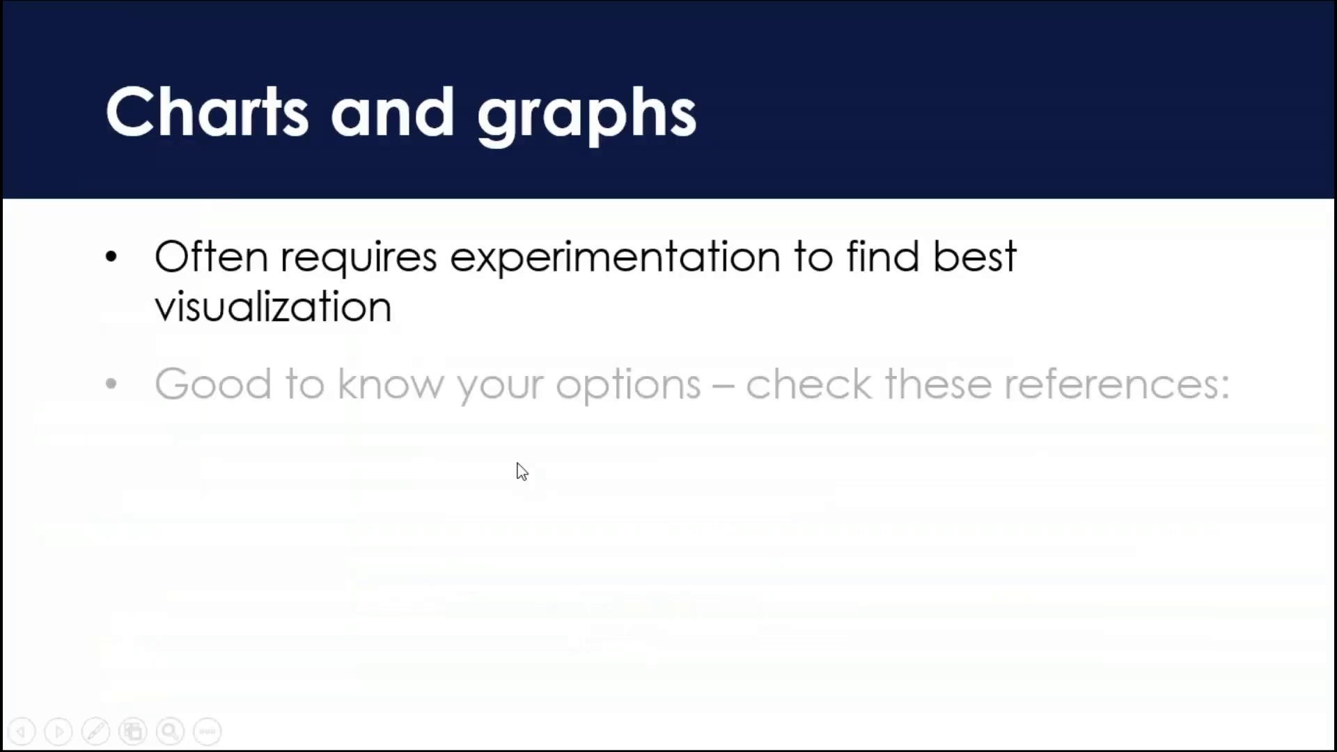